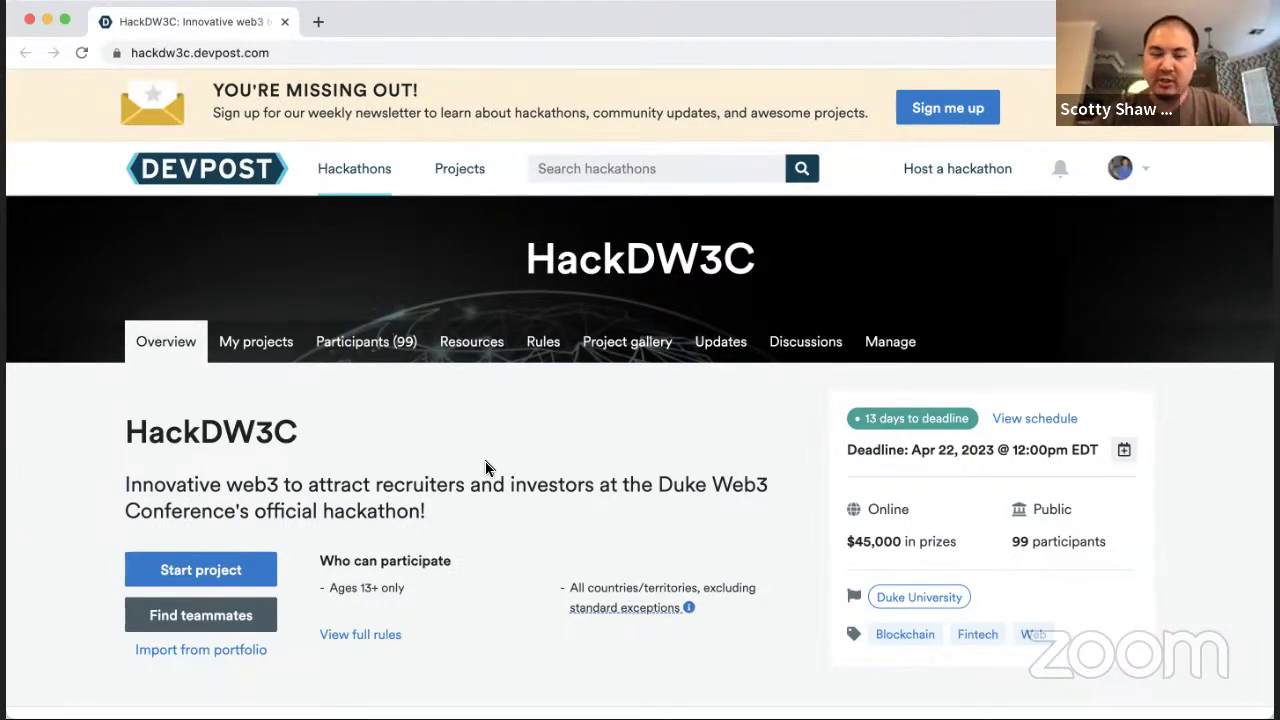
Step: Start a new project submission for the HackDW3C hackathon
{"action": "scroll", "coordinate": [460, 462], "scroll_direction": "down", "scroll_amount": 2}
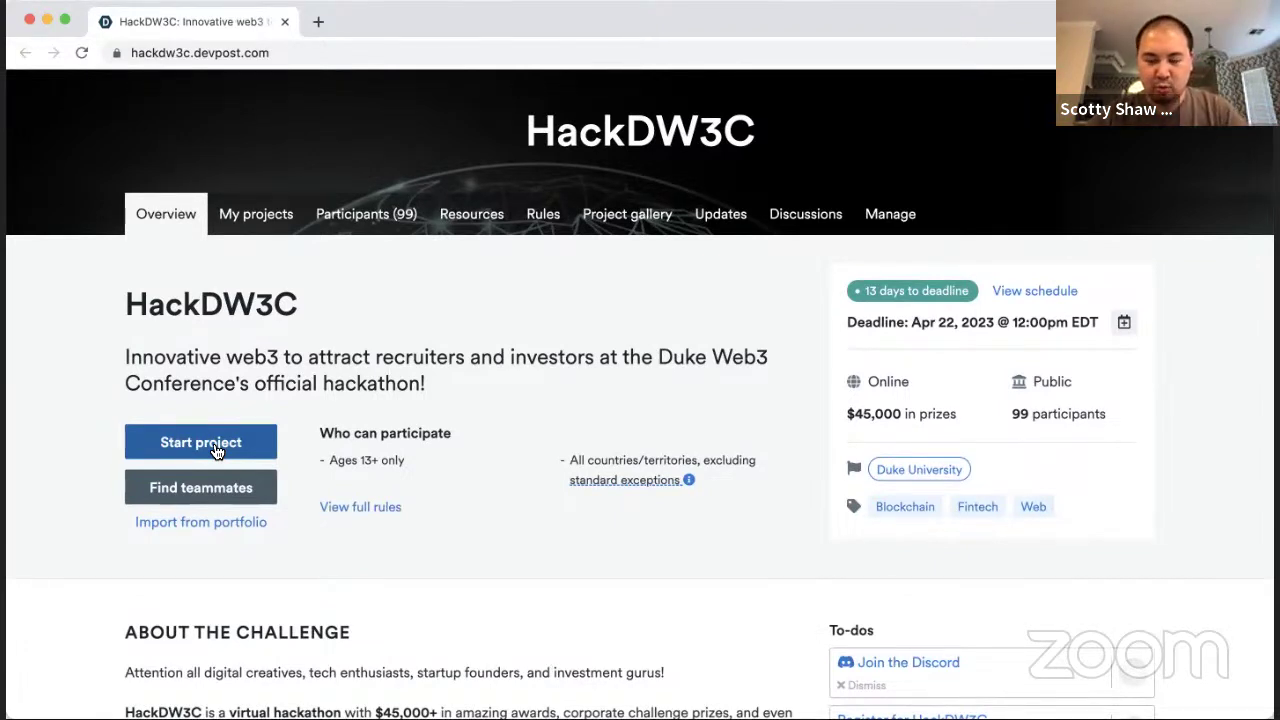
{"action": "scroll", "coordinate": [215, 450], "scroll_direction": "up", "scroll_amount": 1}
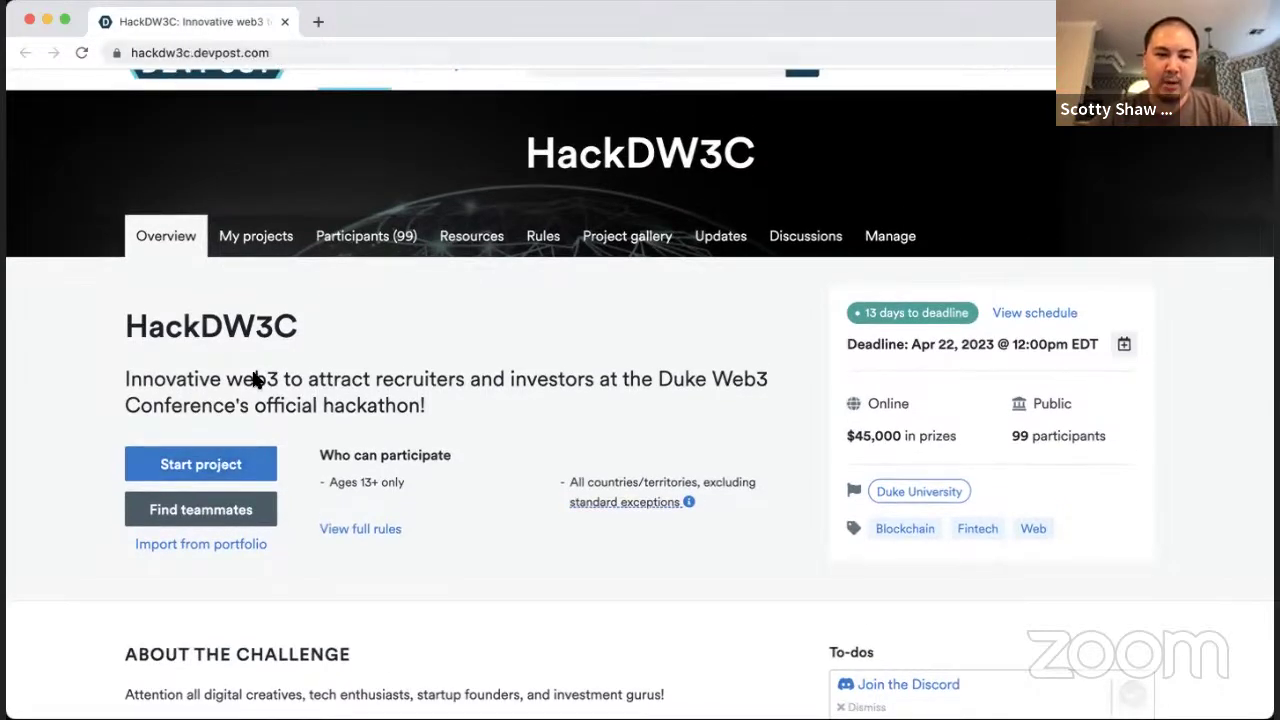
{"action": "scroll", "coordinate": [245, 400], "scroll_direction": "down", "scroll_amount": 1}
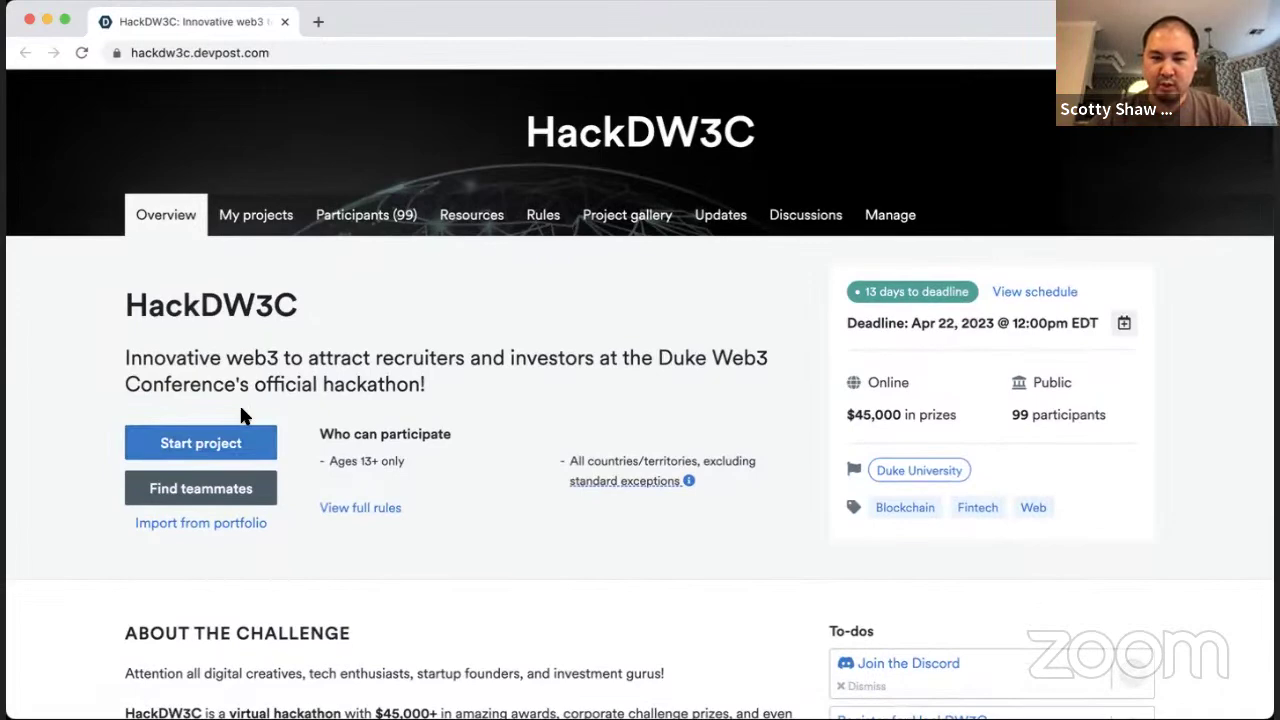
{"action": "scroll", "coordinate": [243, 415], "scroll_direction": "up", "scroll_amount": 2}
{"action": "scroll", "coordinate": [243, 412], "scroll_direction": "down", "scroll_amount": 2}
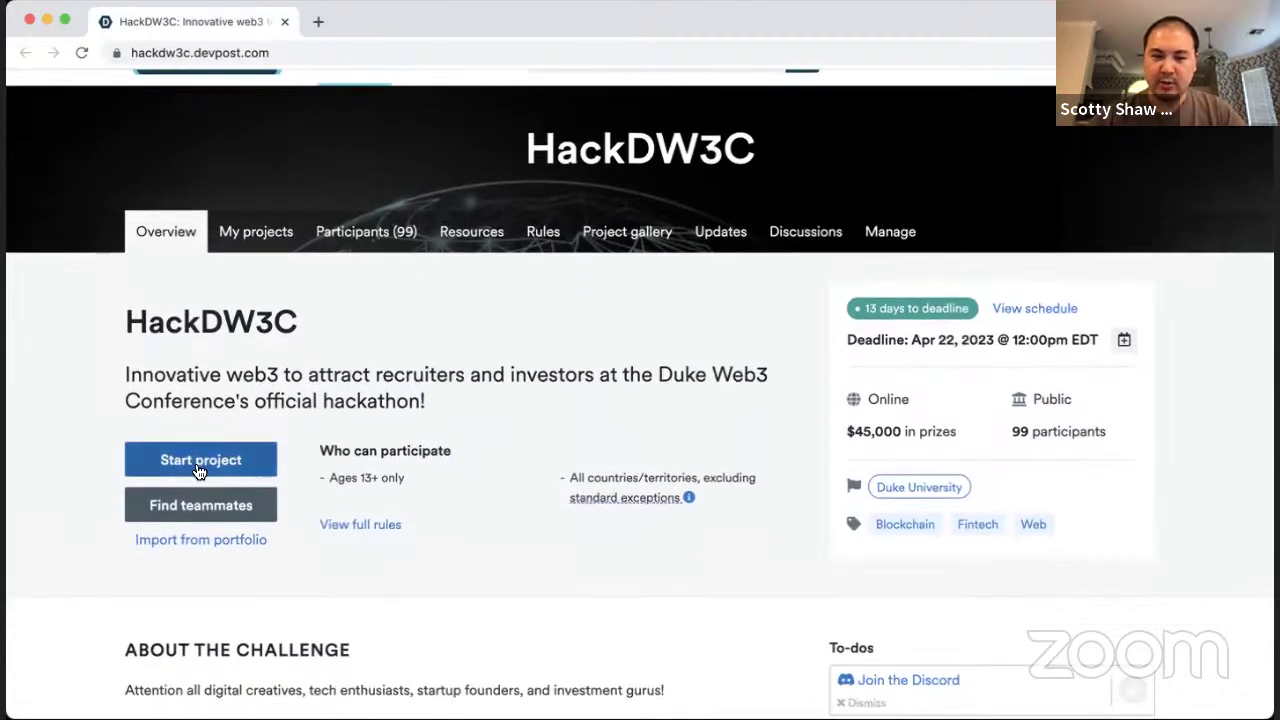
{"action": "left_click", "coordinate": [198, 465]}
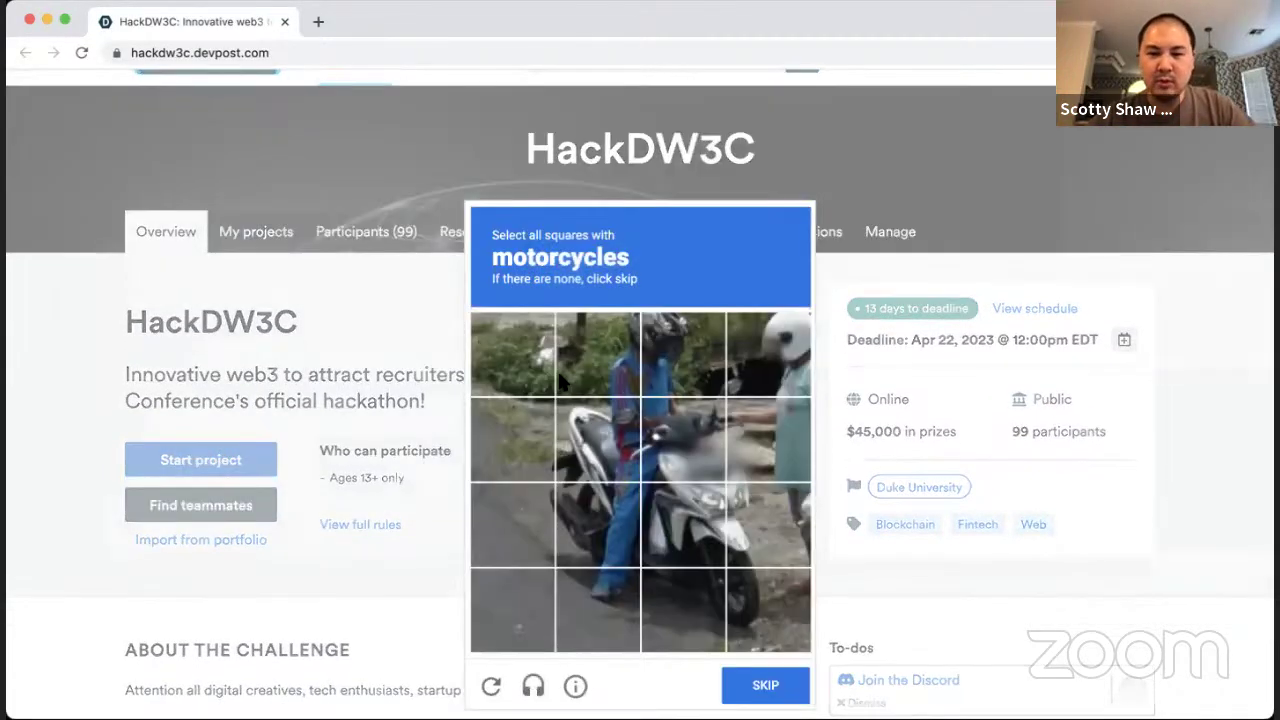
Step: Select every motorcycle square in the first hCaptcha challenge
{"action": "left_click", "coordinate": [600, 437]}
{"action": "left_click", "coordinate": [682, 440]}
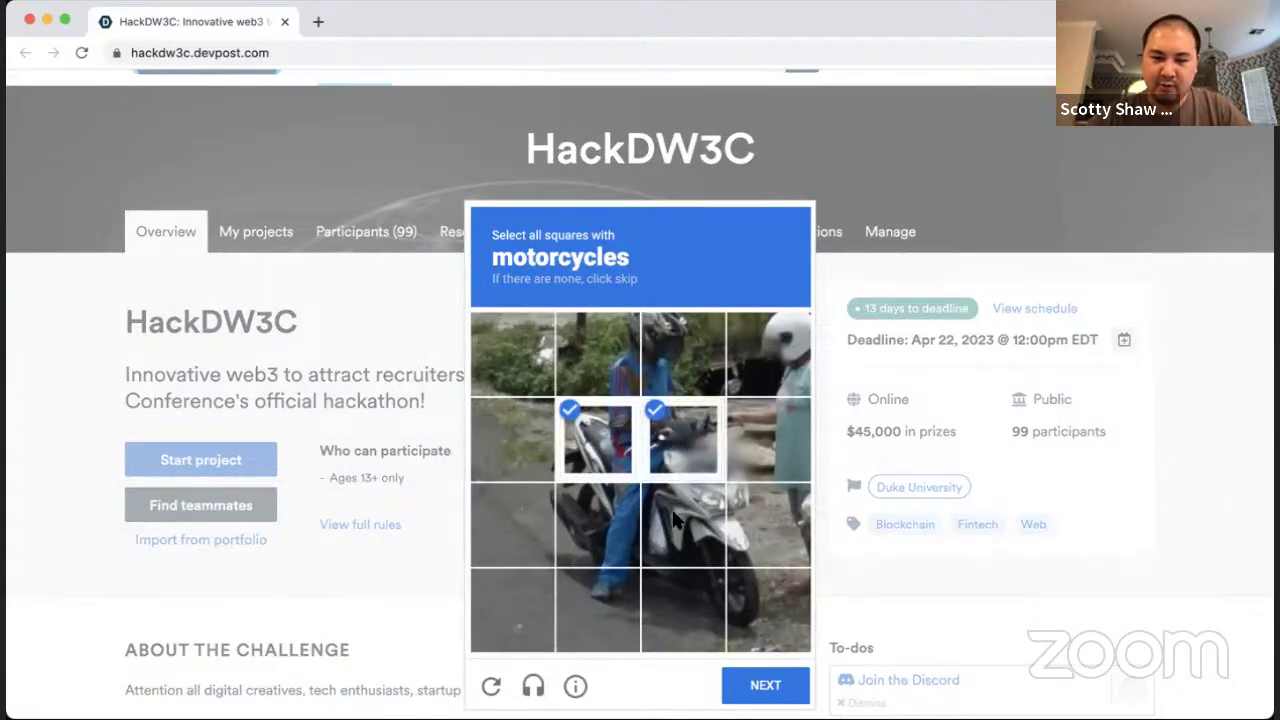
{"action": "left_click", "coordinate": [680, 522]}
{"action": "left_click", "coordinate": [598, 522]}
{"action": "left_click", "coordinate": [776, 612]}
{"action": "left_click", "coordinate": [757, 500]}
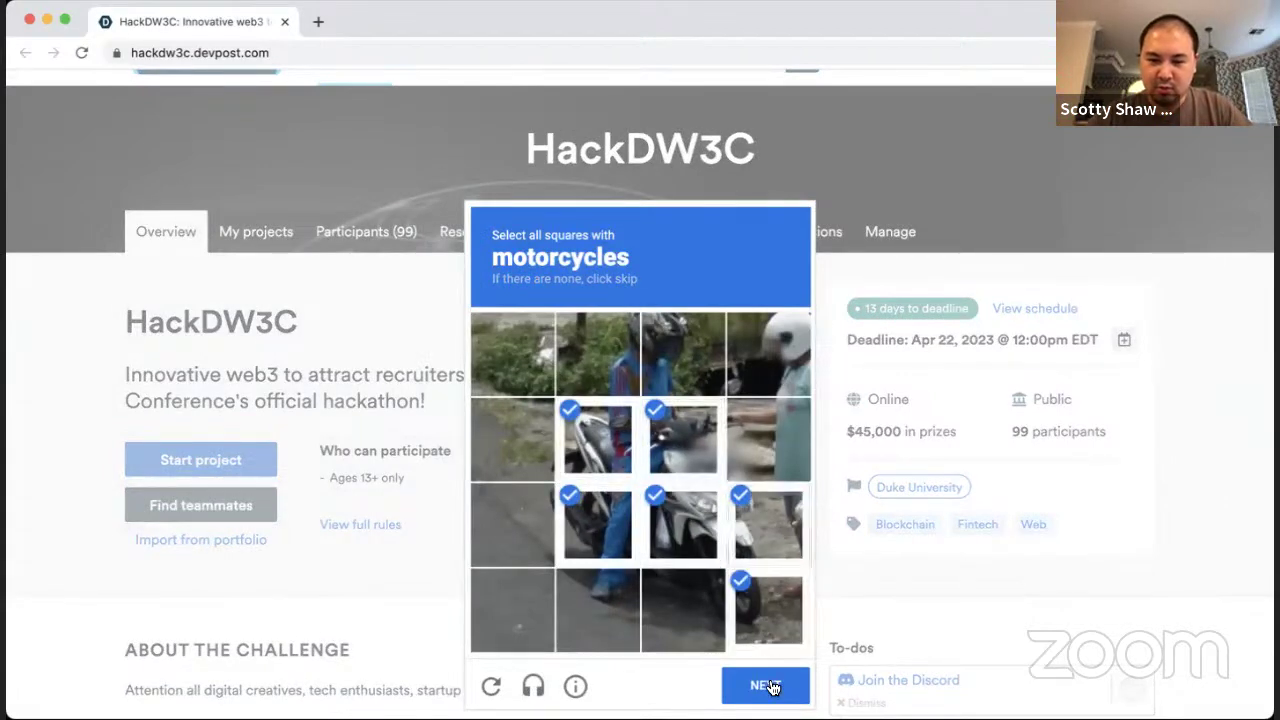
{"action": "left_click", "coordinate": [768, 684]}
Step: Mark the motorcycle squares in the second hCaptcha challenge and verify
{"action": "left_click", "coordinate": [578, 428]}
{"action": "left_click", "coordinate": [530, 446]}
{"action": "left_click", "coordinate": [533, 540]}
{"action": "left_click", "coordinate": [600, 525]}
{"action": "left_click", "coordinate": [595, 608]}
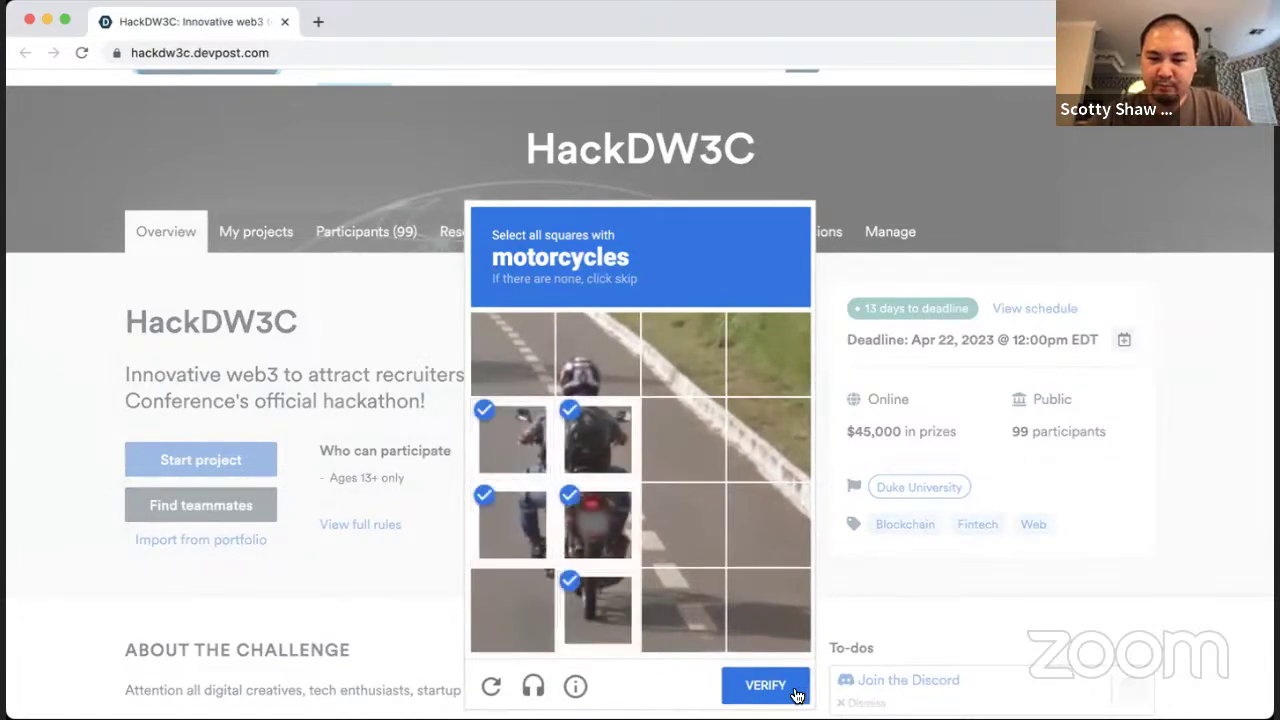
{"action": "left_click", "coordinate": [765, 686]}
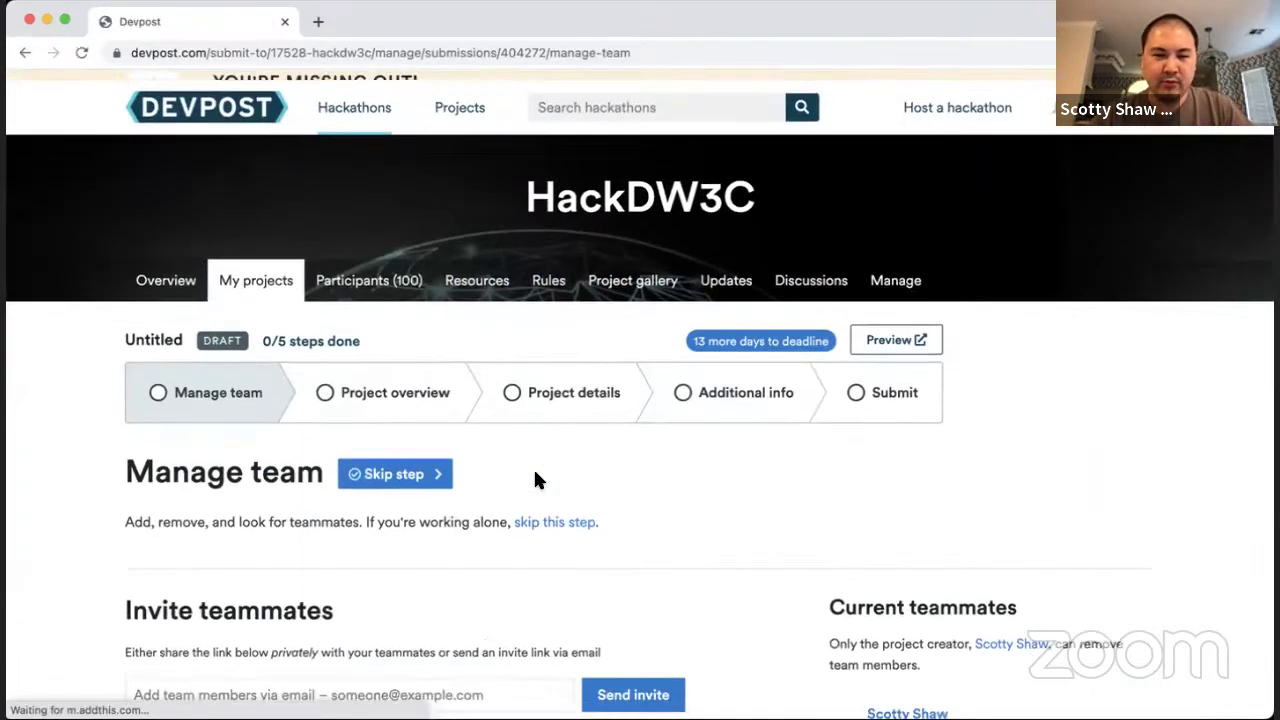
Step: Save the Manage team step without sending any teammate invitations
{"action": "scroll", "coordinate": [533, 467], "scroll_direction": "down", "scroll_amount": 3}
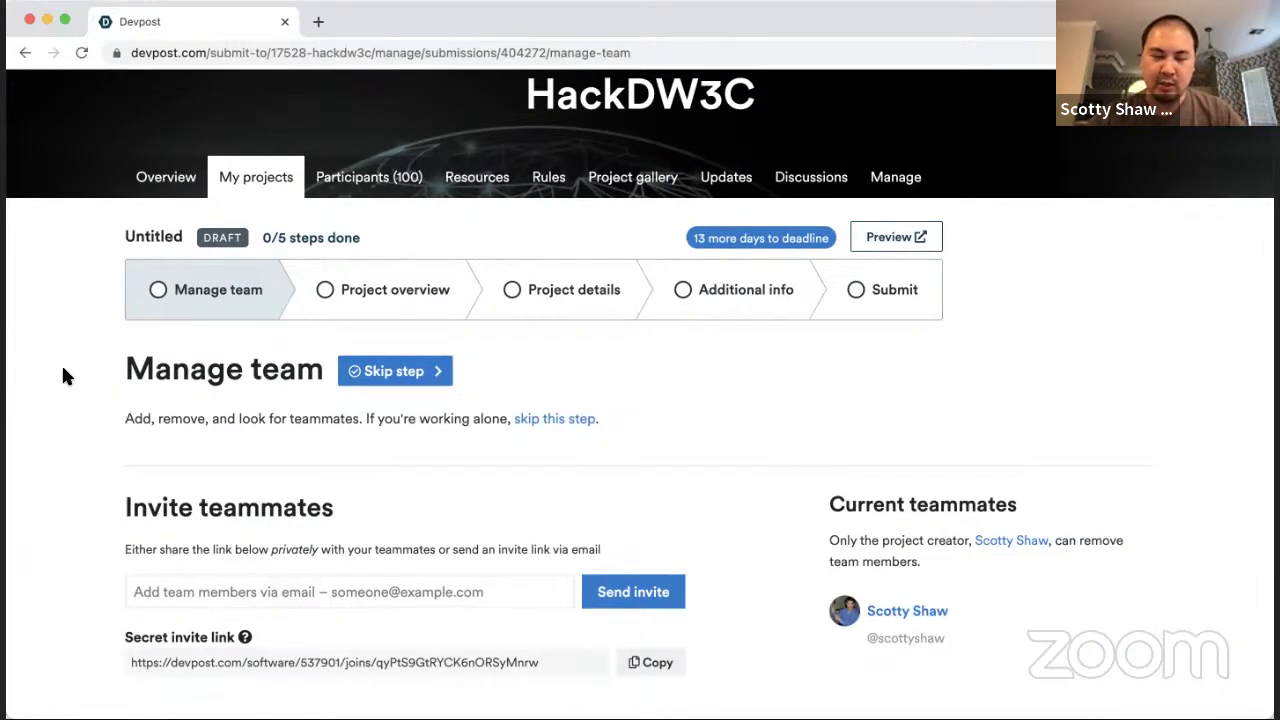
{"action": "scroll", "coordinate": [63, 375], "scroll_direction": "down", "scroll_amount": 3}
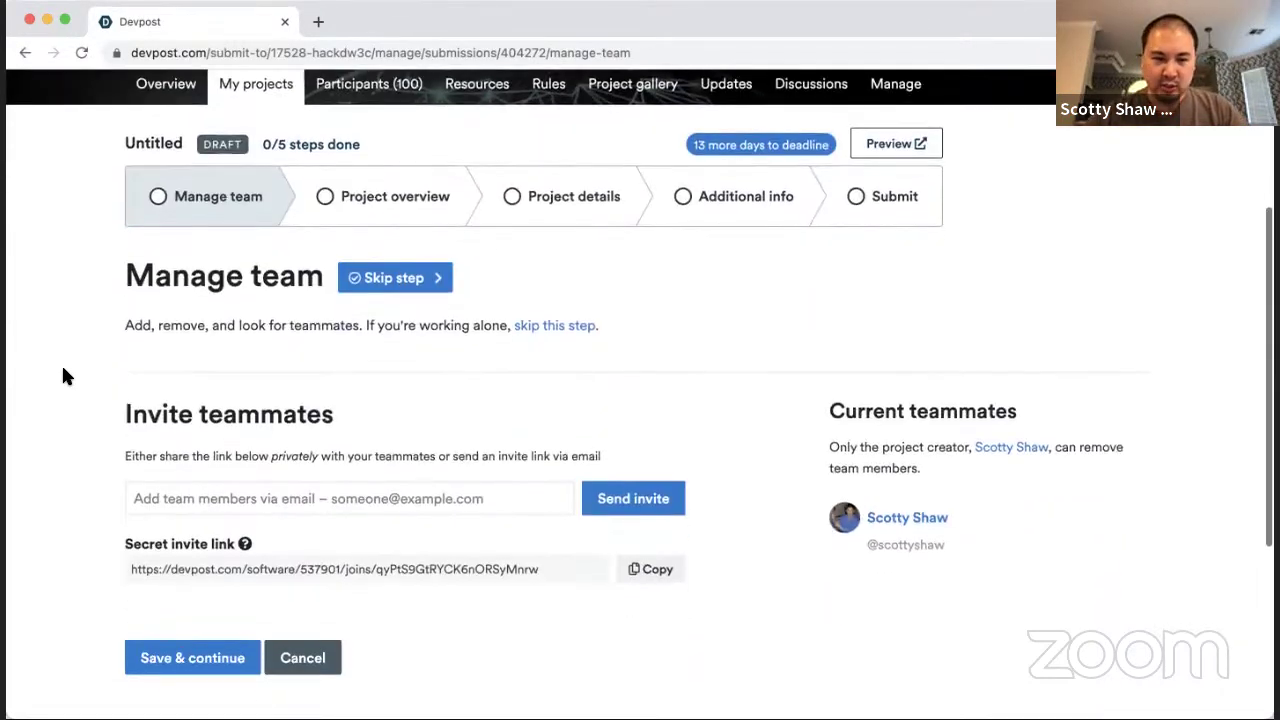
{"action": "scroll", "coordinate": [63, 375], "scroll_direction": "down", "scroll_amount": 1}
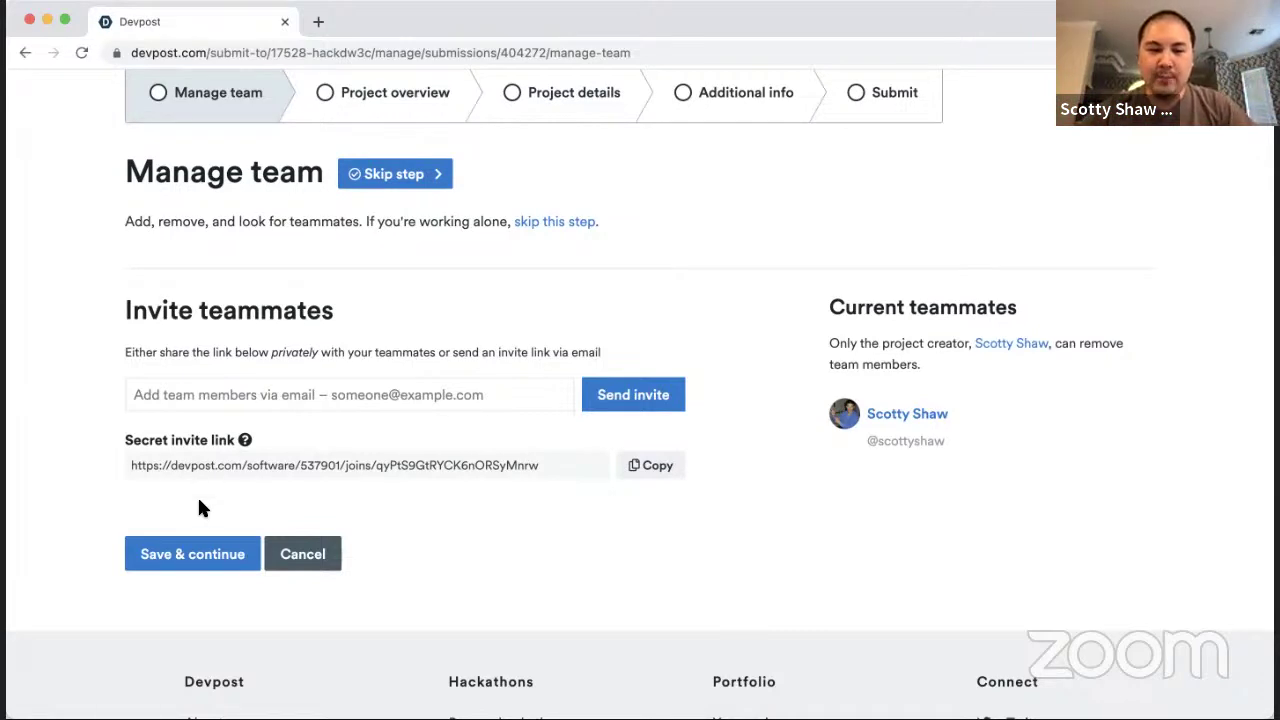
{"action": "scroll", "coordinate": [228, 258], "scroll_direction": "up", "scroll_amount": 2}
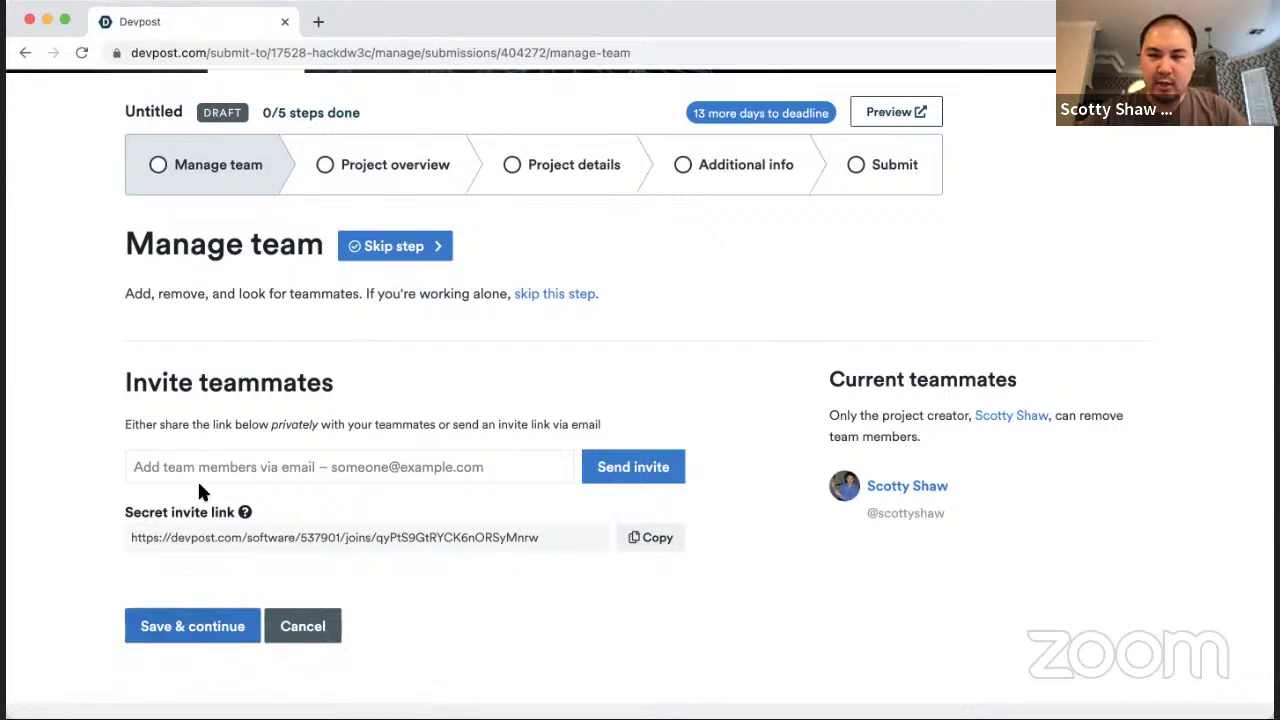
{"action": "left_click", "coordinate": [358, 479]}
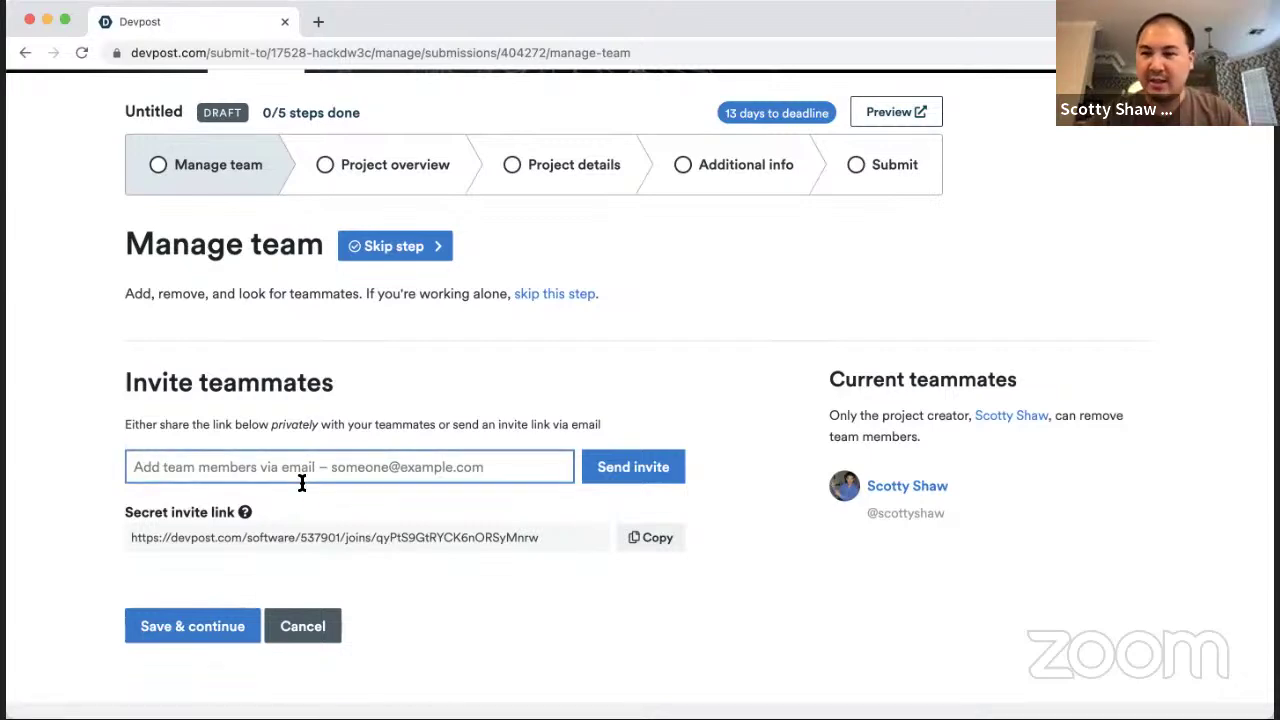
{"action": "left_click", "coordinate": [180, 632]}
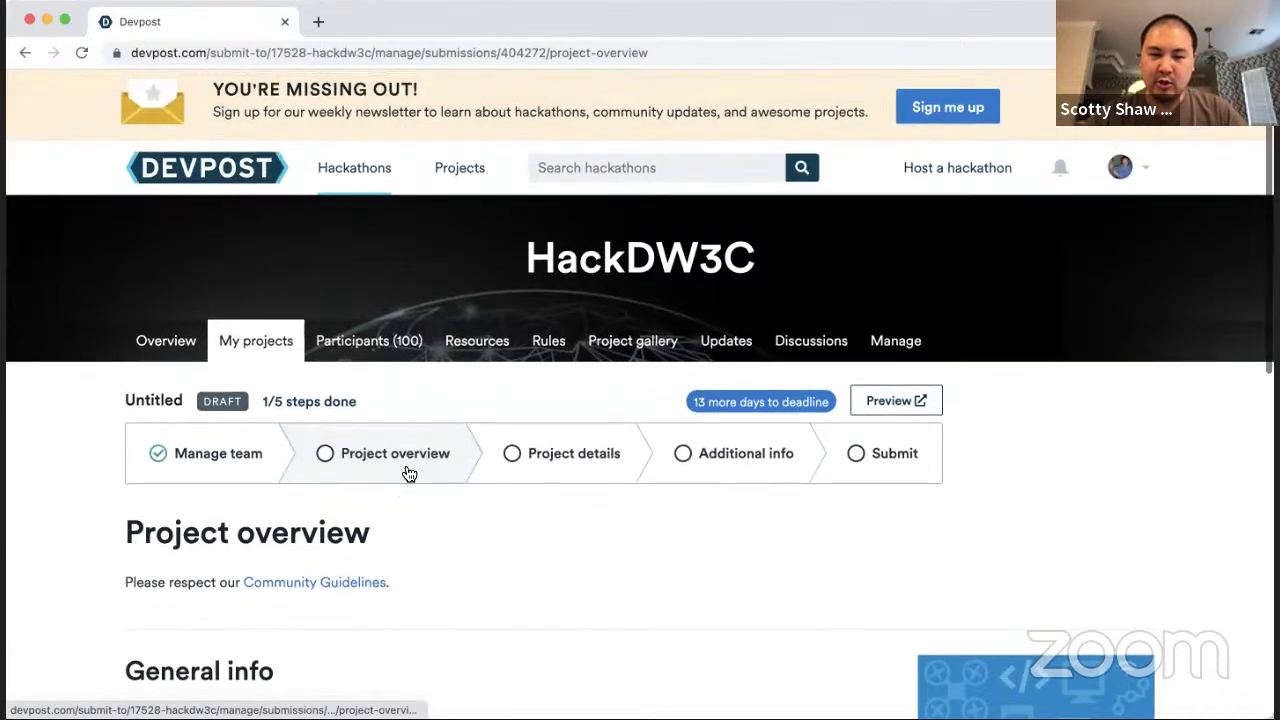
Step: Name the project 'HackDW3C Test Submission'
{"action": "scroll", "coordinate": [404, 470], "scroll_direction": "down", "scroll_amount": 5}
{"action": "scroll", "coordinate": [405, 466], "scroll_direction": "down", "scroll_amount": 3}
{"action": "left_click", "coordinate": [368, 374]}
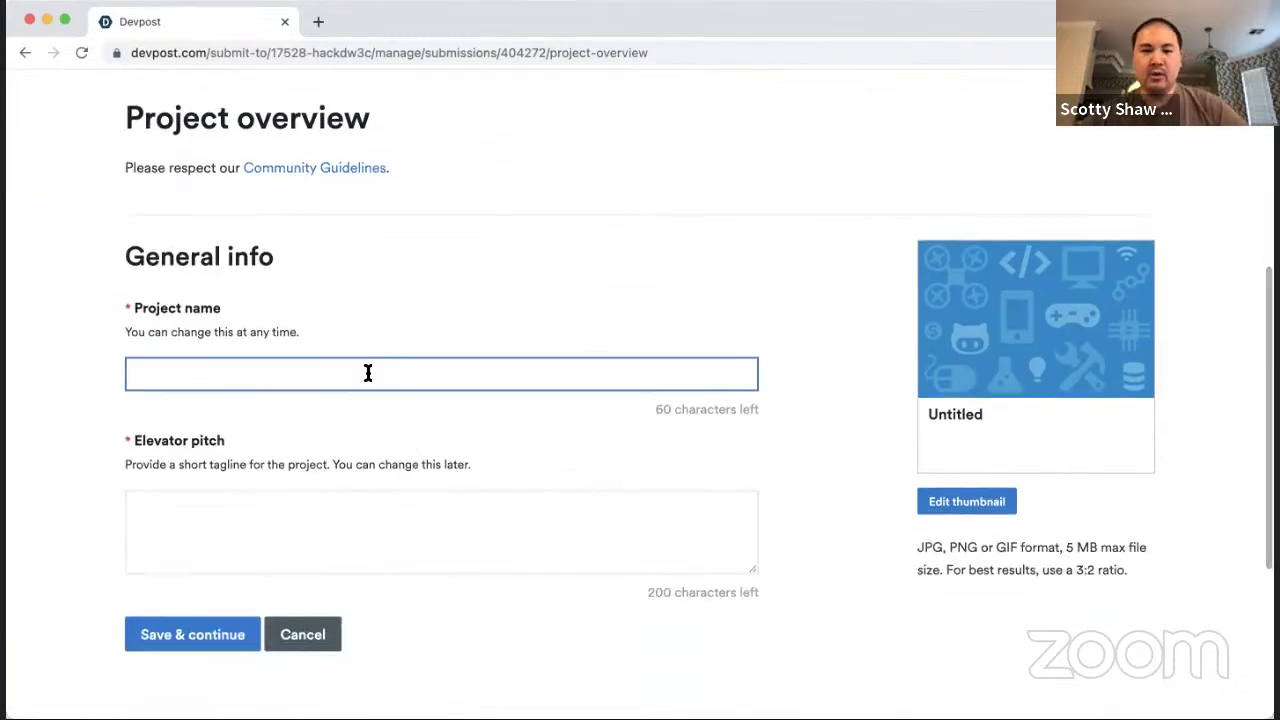
{"action": "type", "text": "Hac"}
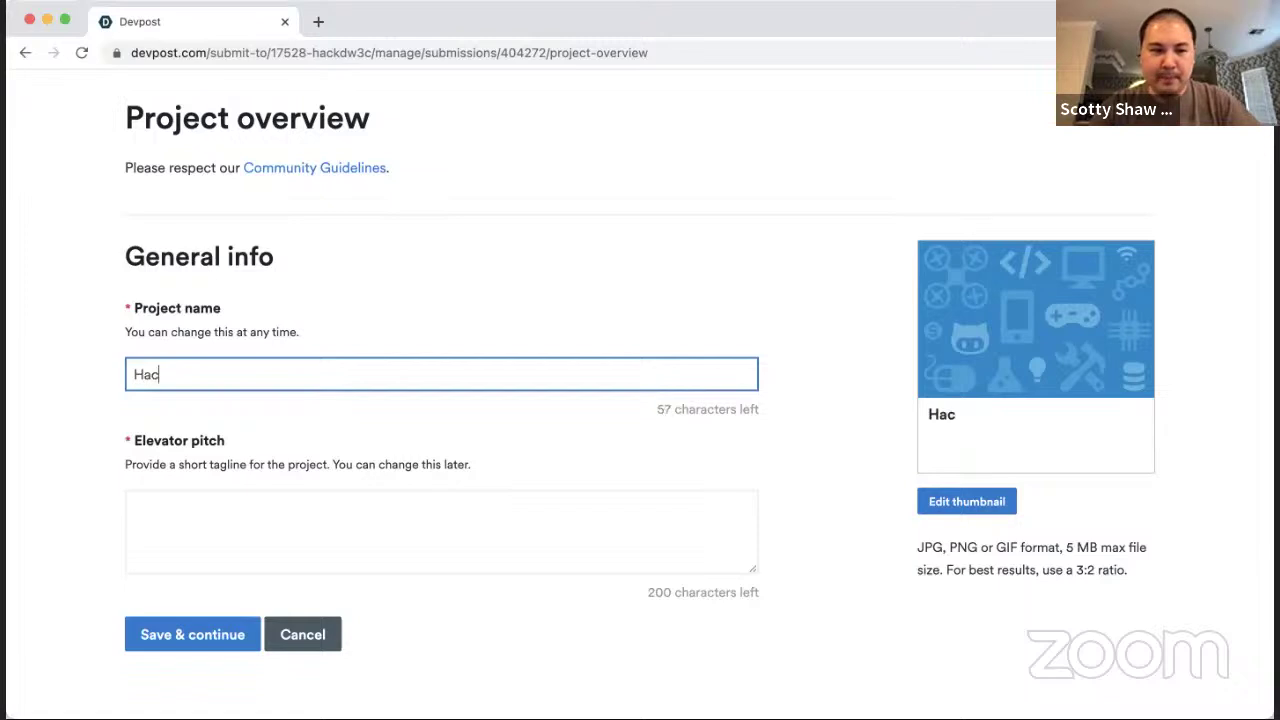
{"action": "type", "text": "kDW3C Test Submssion"}
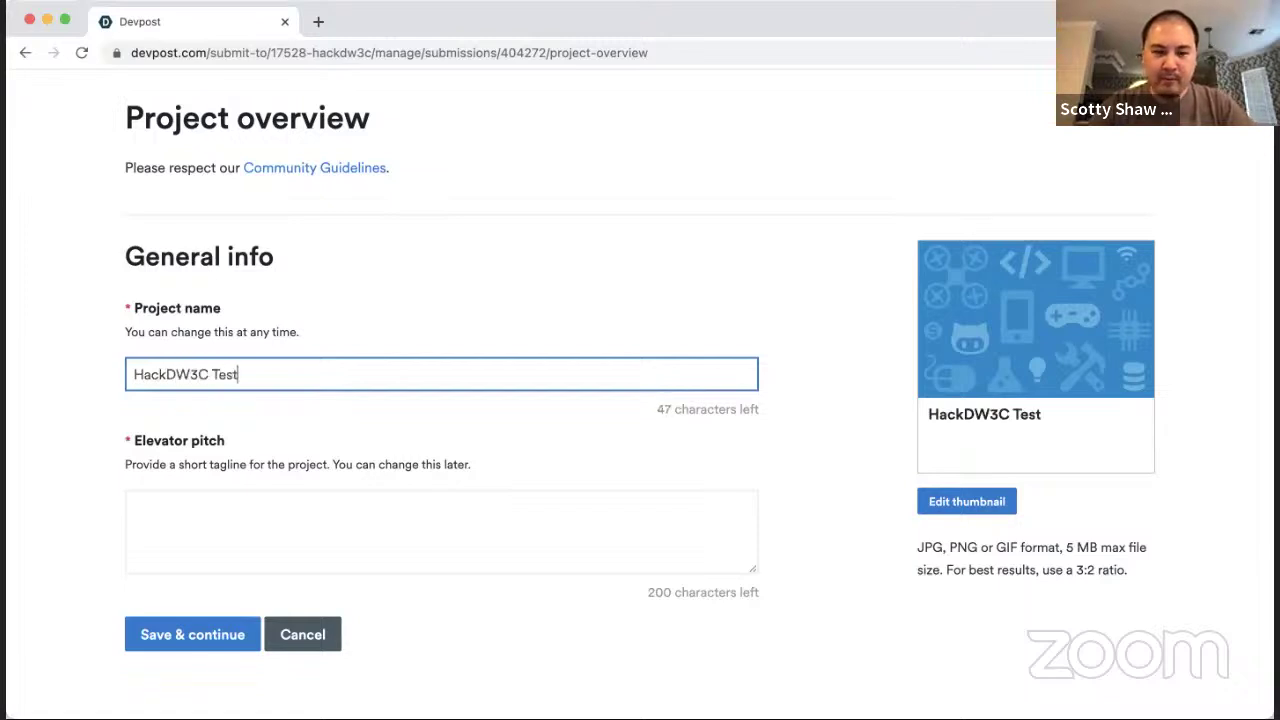
{"action": "key", "text": "BackSpace"}
{"action": "key", "text": "BackSpace"}
{"action": "key", "text": "BackSpace"}
{"action": "key", "text": "BackSpace"}
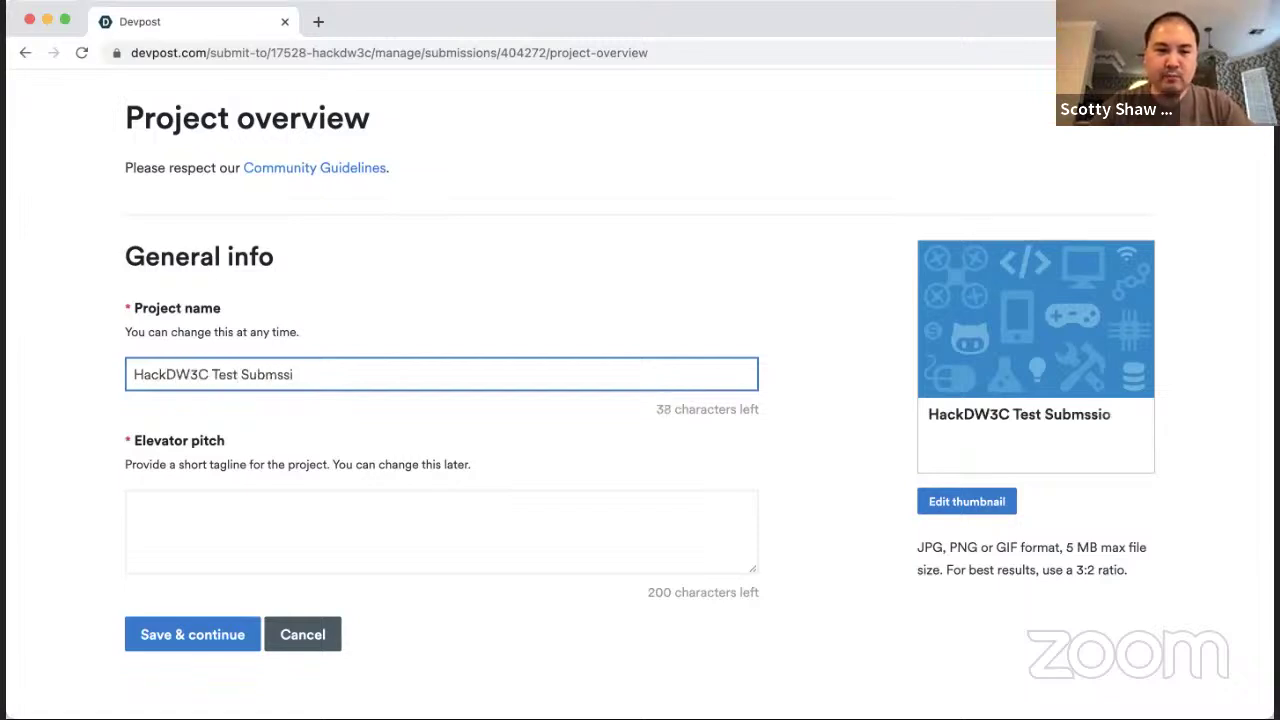
{"action": "type", "text": "ission"}
{"action": "key", "text": "Tab"}
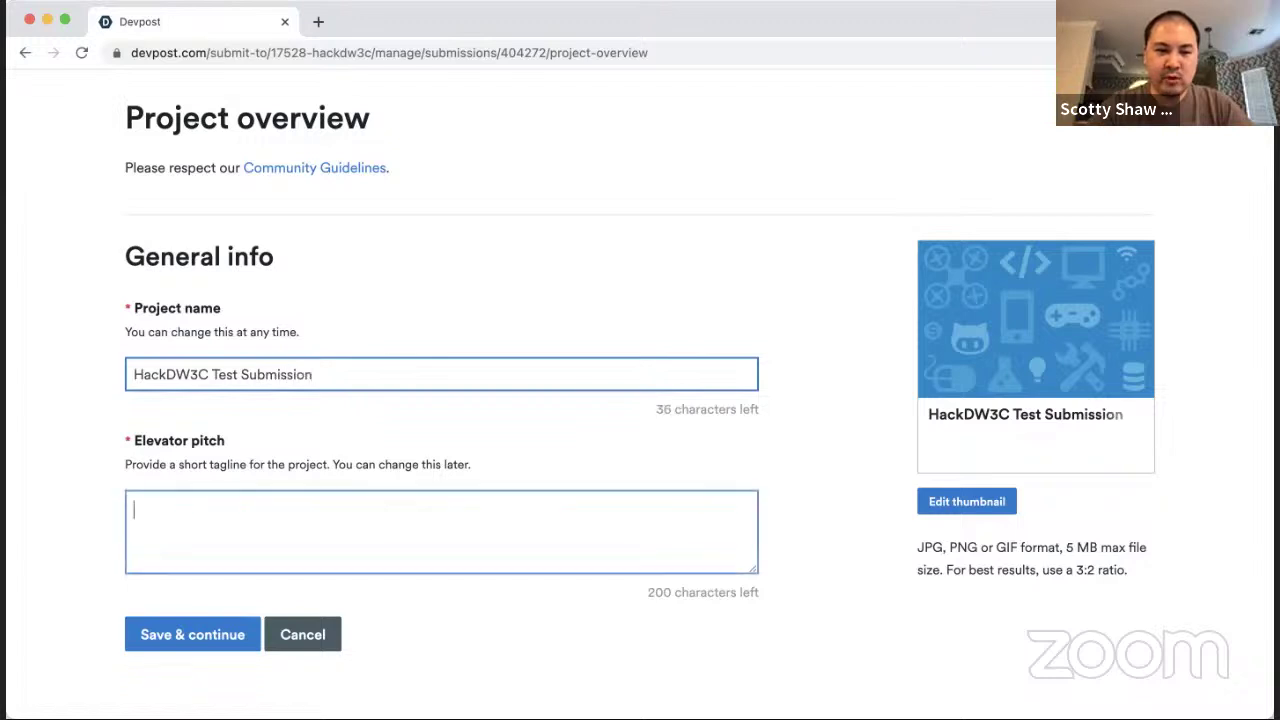
Step: Write the elevator pitch about the two-week web3 hackathon and $45,000+ prizes
{"action": "scroll", "coordinate": [432, 331], "scroll_direction": "down", "scroll_amount": 1}
{"action": "type", "text": "This is"}
{"action": "key", "text": "super+a"}
{"action": "type", "text": "HackDW3C"}
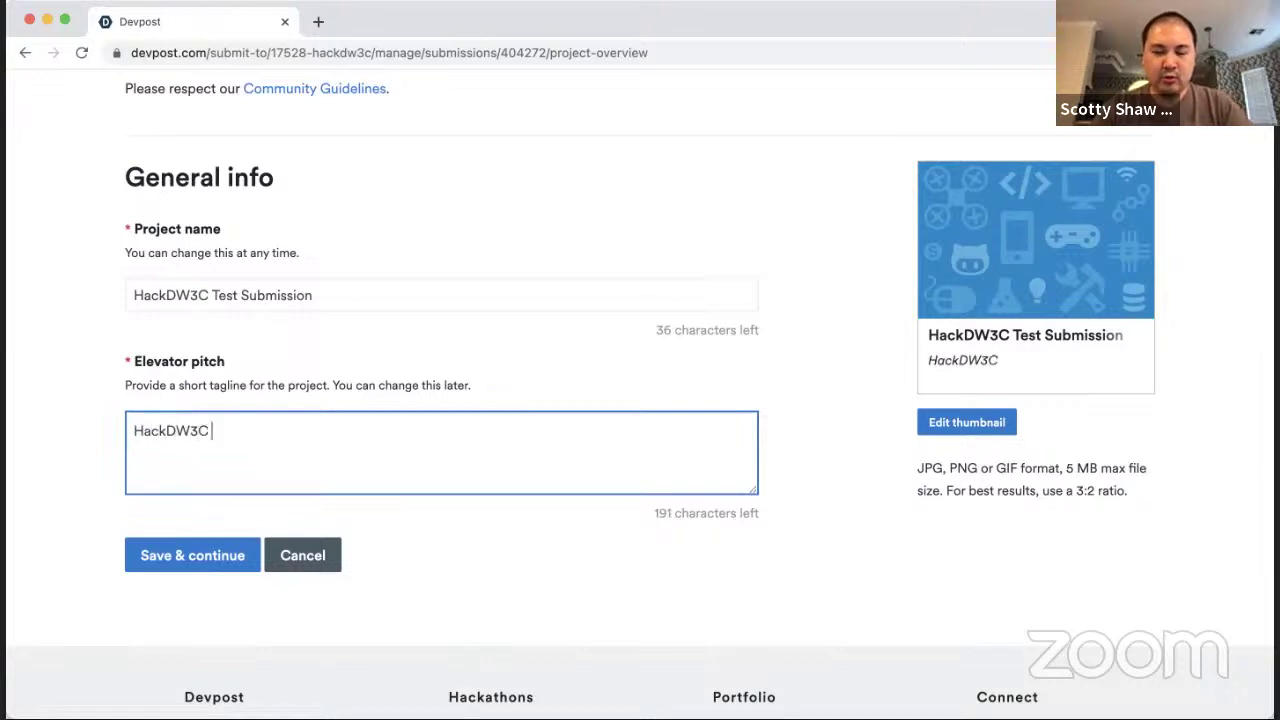
{"action": "type", "text": " is a "}
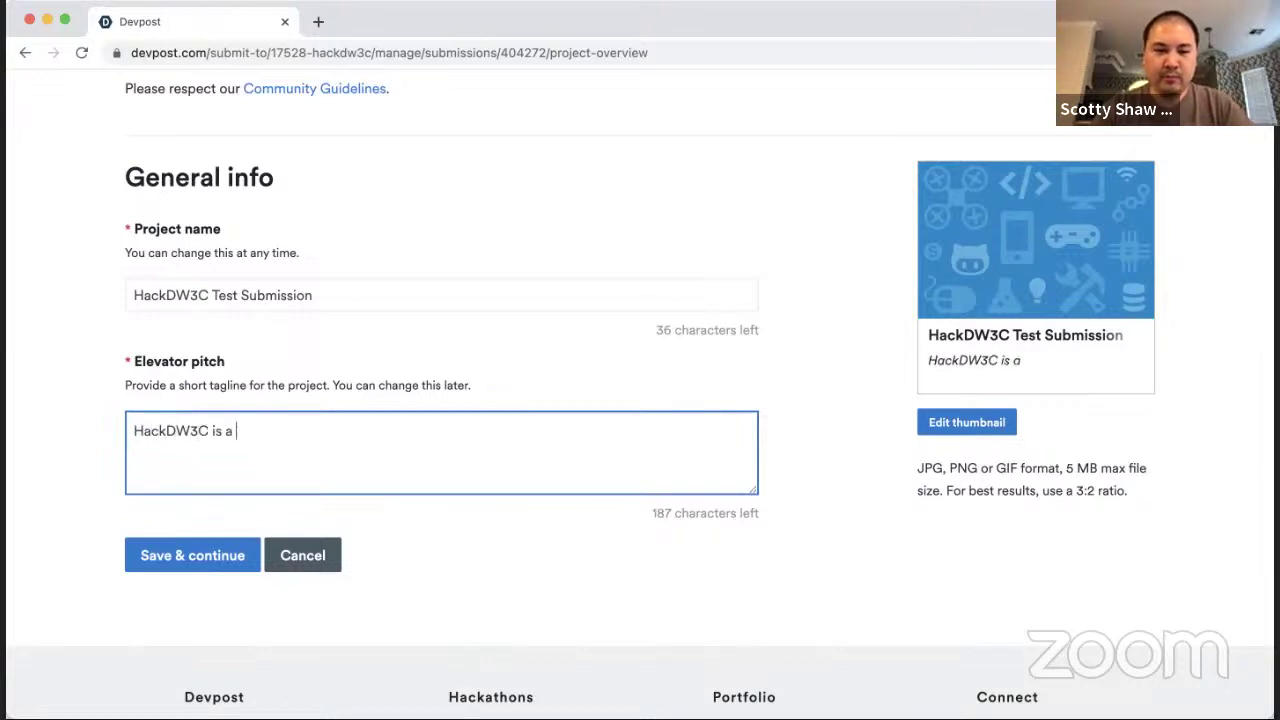
{"action": "type", "text": "two-week "}
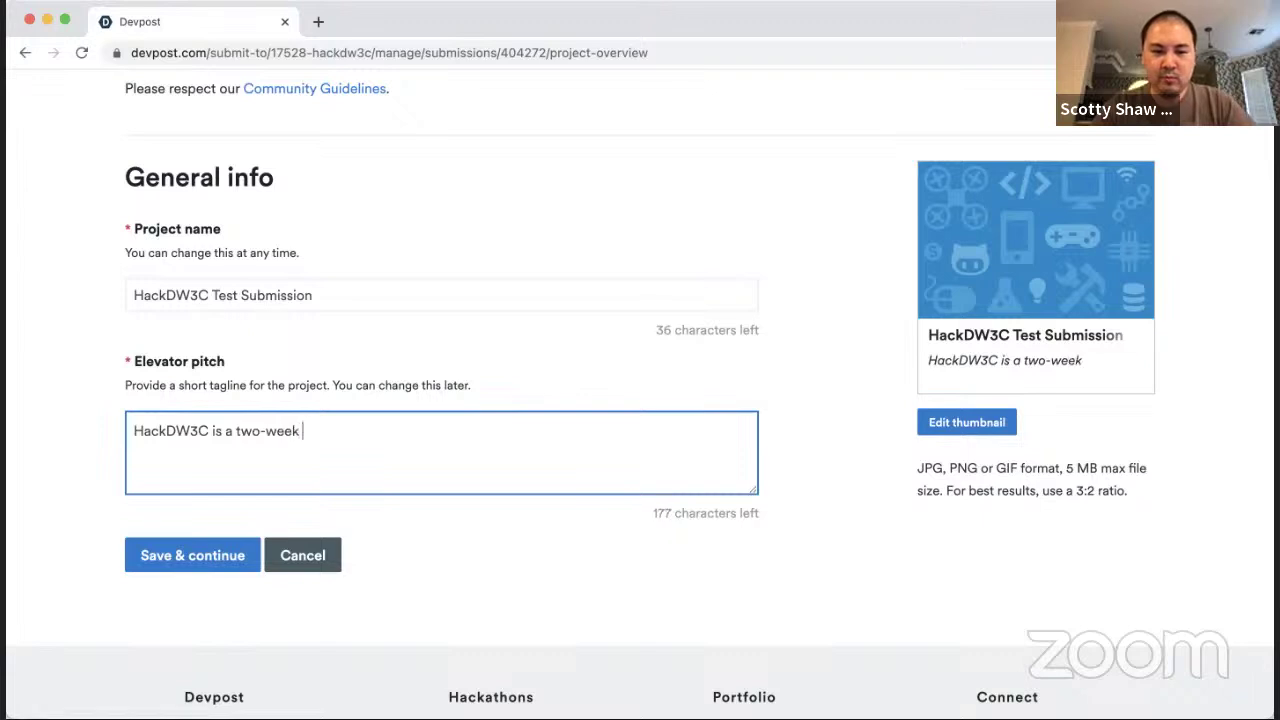
{"action": "type", "text": "virtual hackathon (A"}
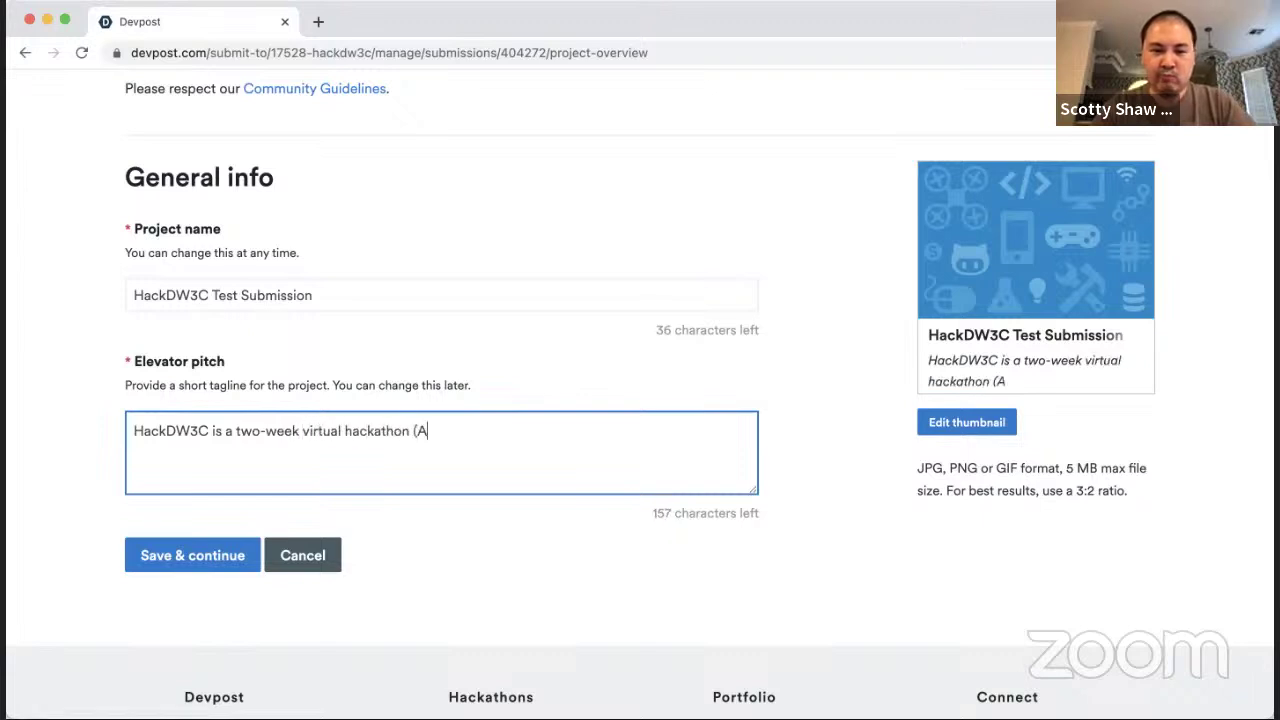
{"action": "type", "text": "pril 7-230"}
{"action": "key", "text": "BackSpace"}
{"action": "type", "text": ") th"}
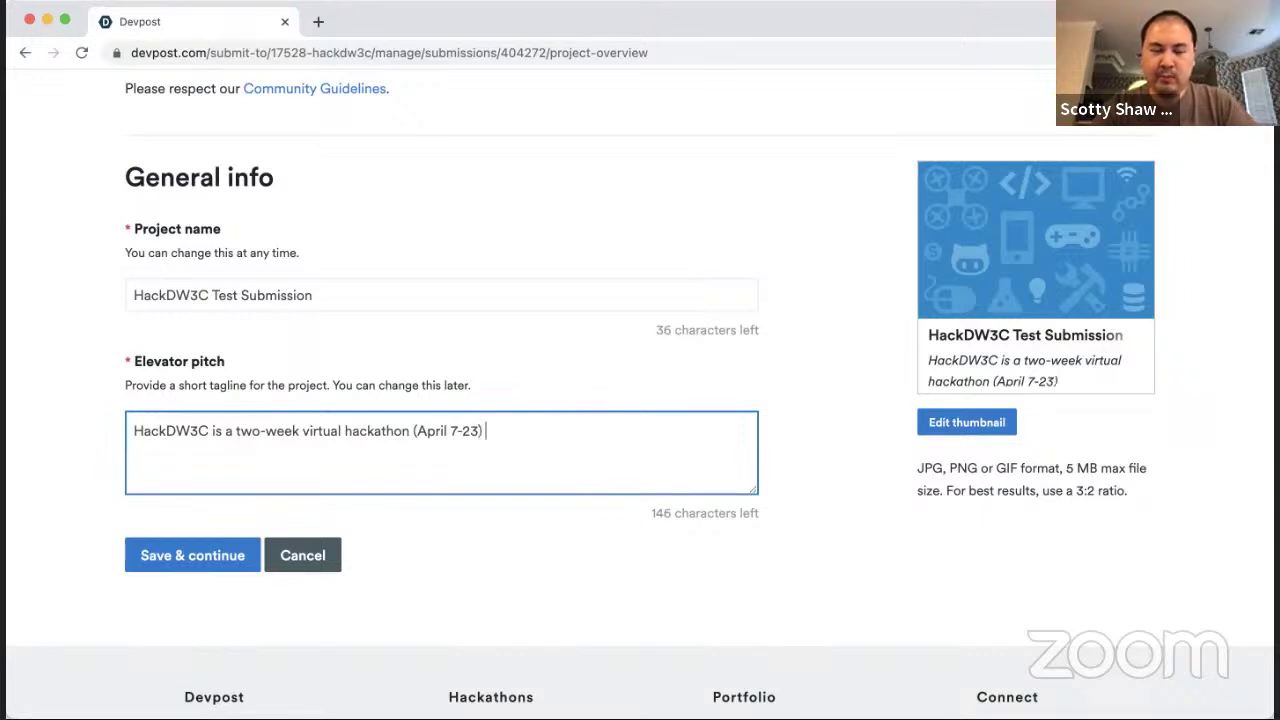
{"action": "type", "text": "a"}
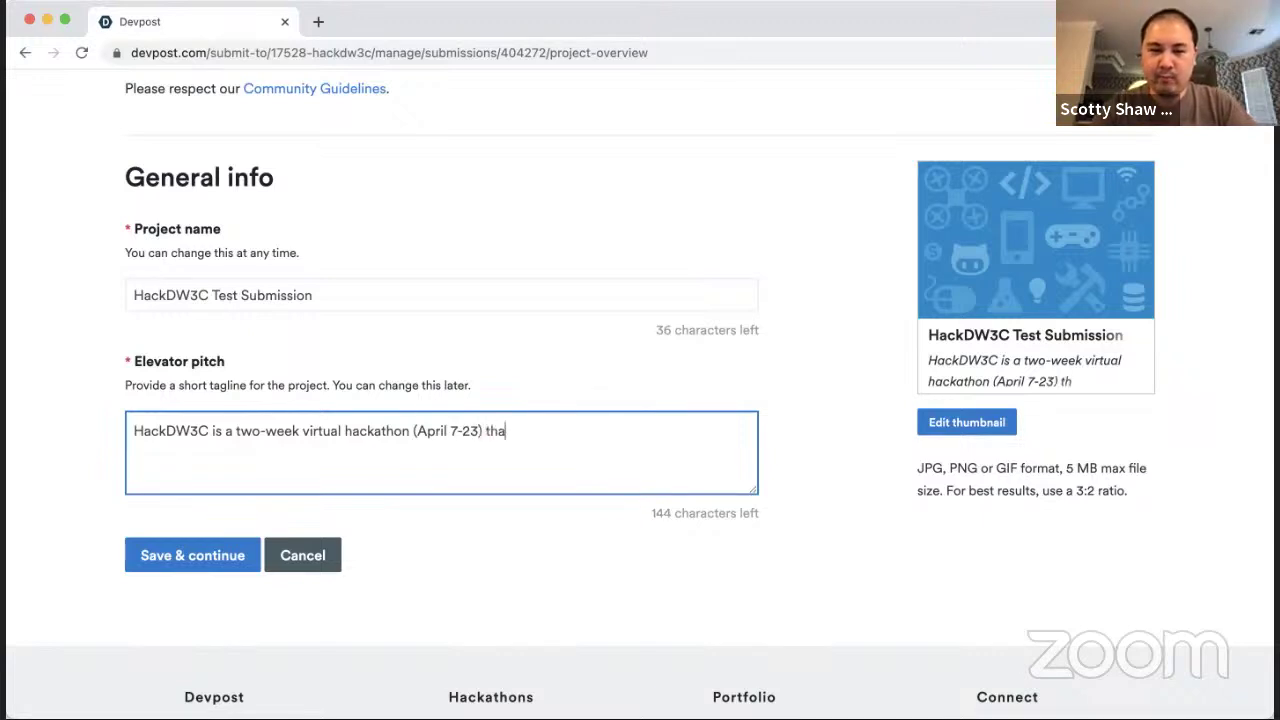
{"action": "type", "text": "t focuses on web"}
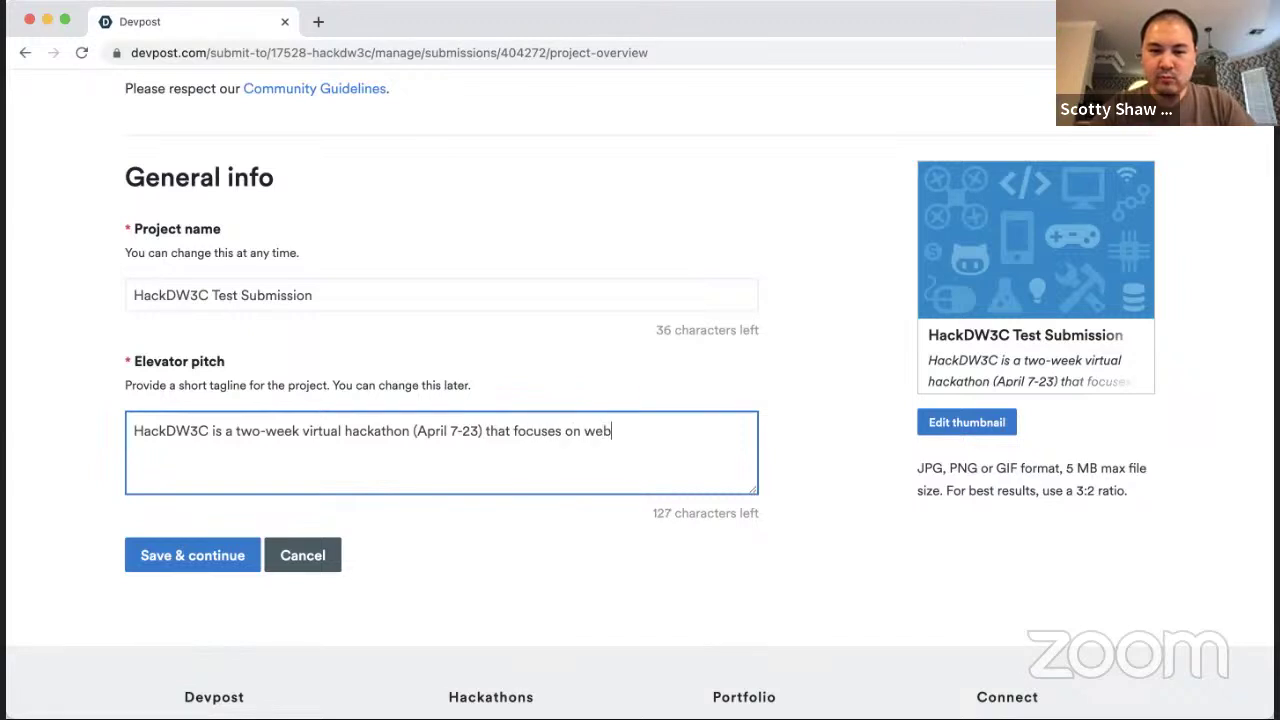
{"action": "type", "text": "3. Our s"}
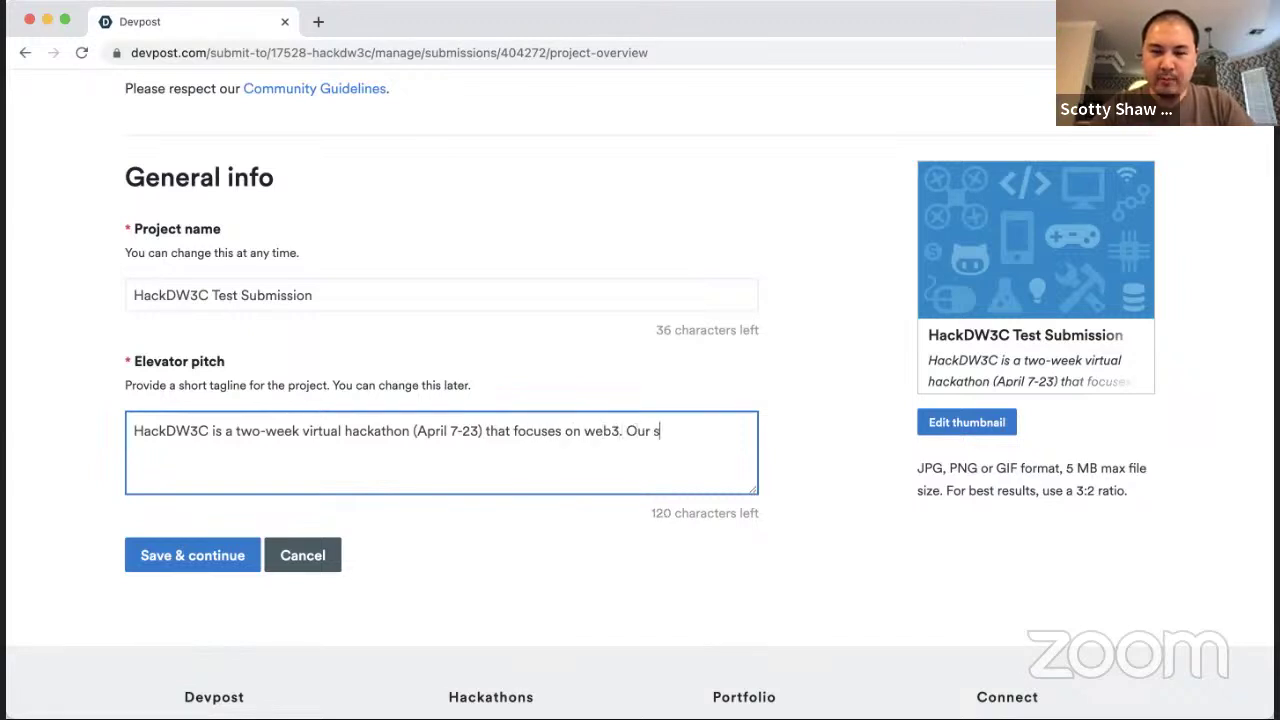
{"action": "type", "text": "ponsors are offering up"}
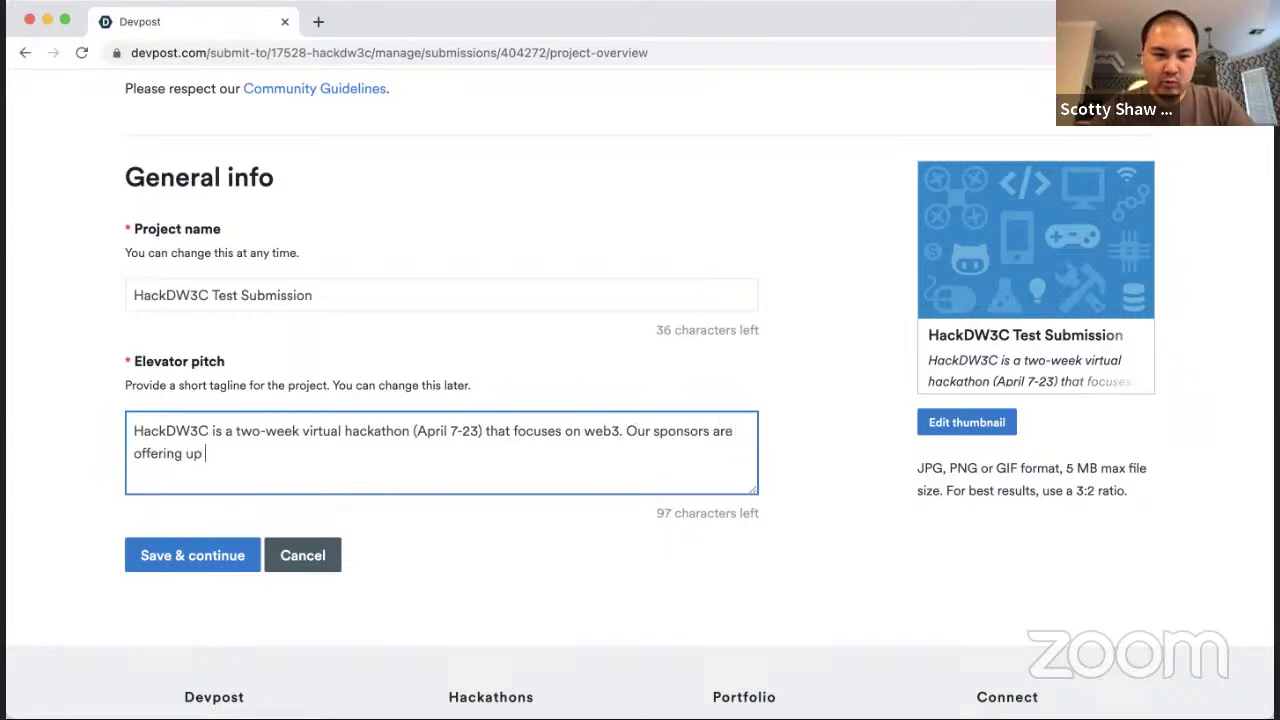
{"action": "key", "text": "BackSpace"}
{"action": "key", "text": "BackSpace"}
{"action": "key", "text": "BackSpace"}
{"action": "type", "text": "$"}
{"action": "key", "text": "BackSpace"}
{"action": "type", "text": "$45,00"}
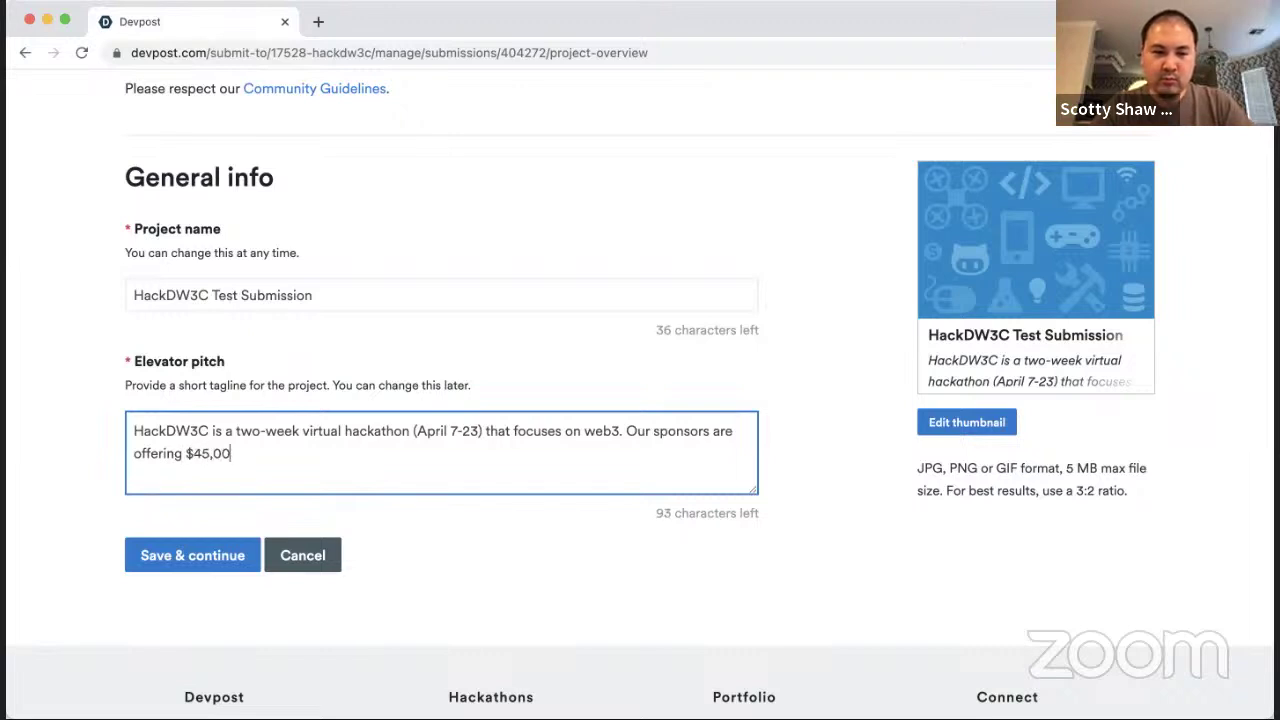
{"action": "type", "text": "0+ in prizes"}
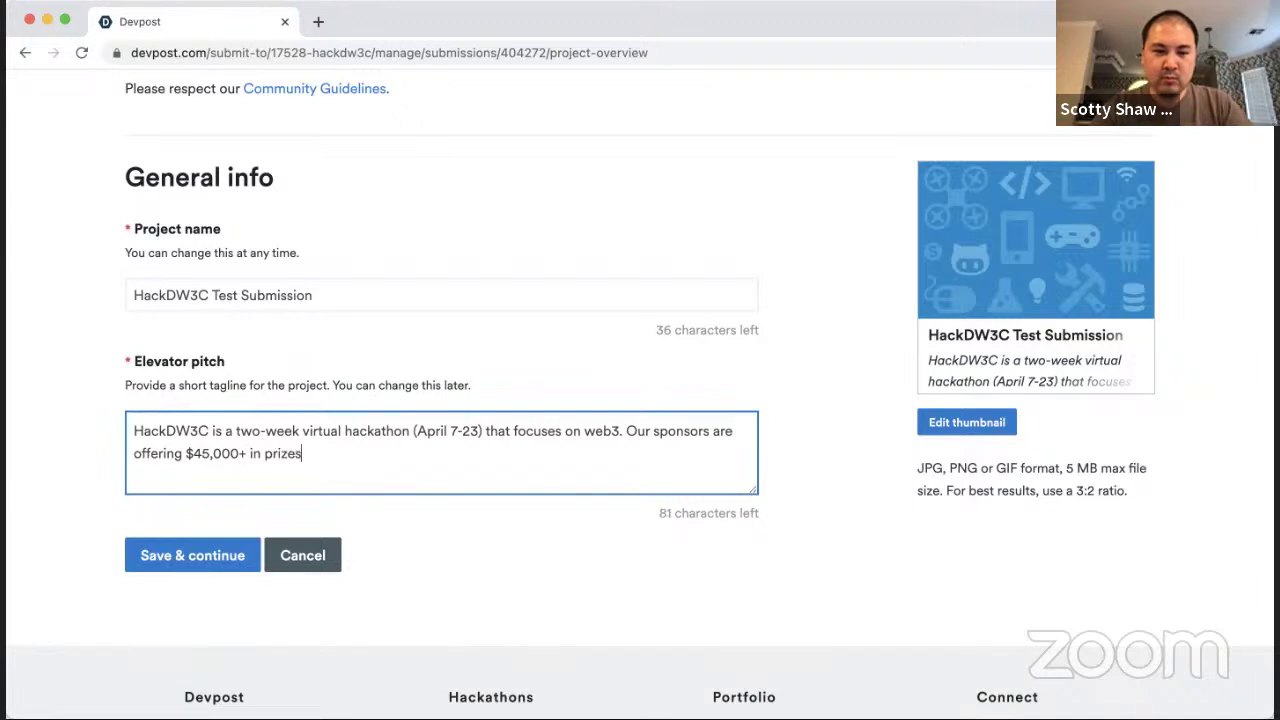
{"action": "type", "text": ", so "}
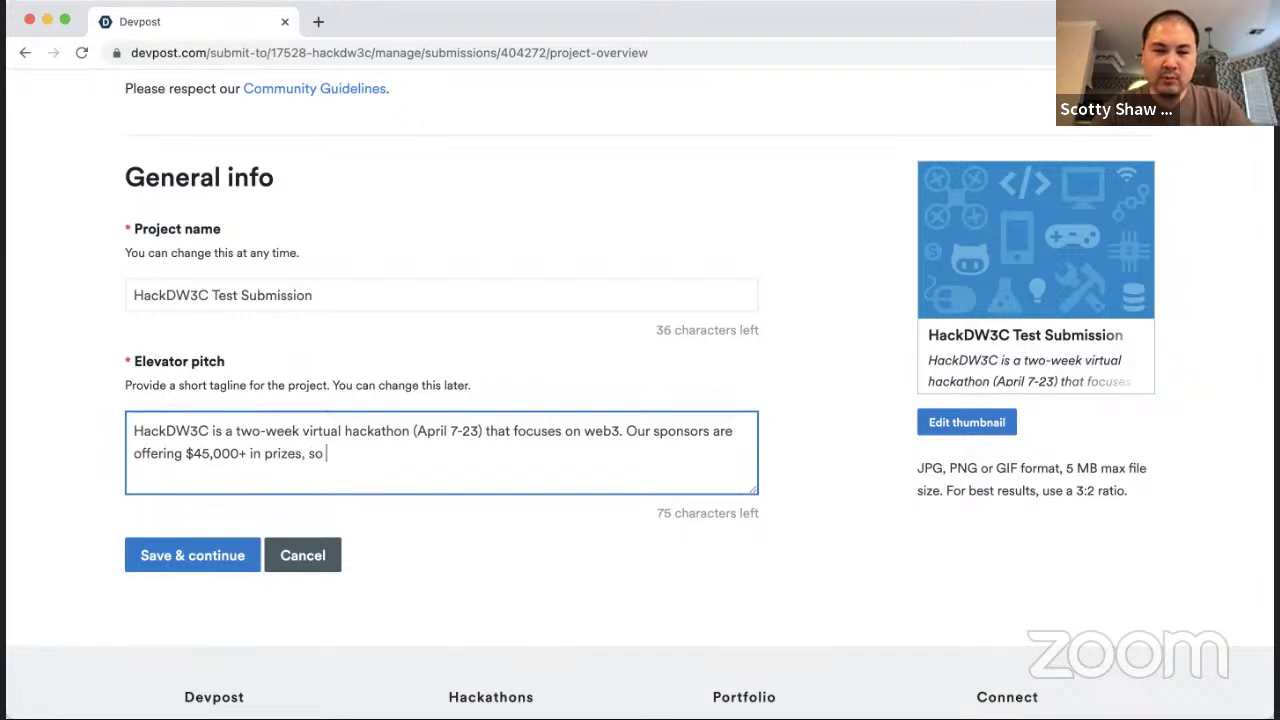
{"action": "type", "text": "check out their co"}
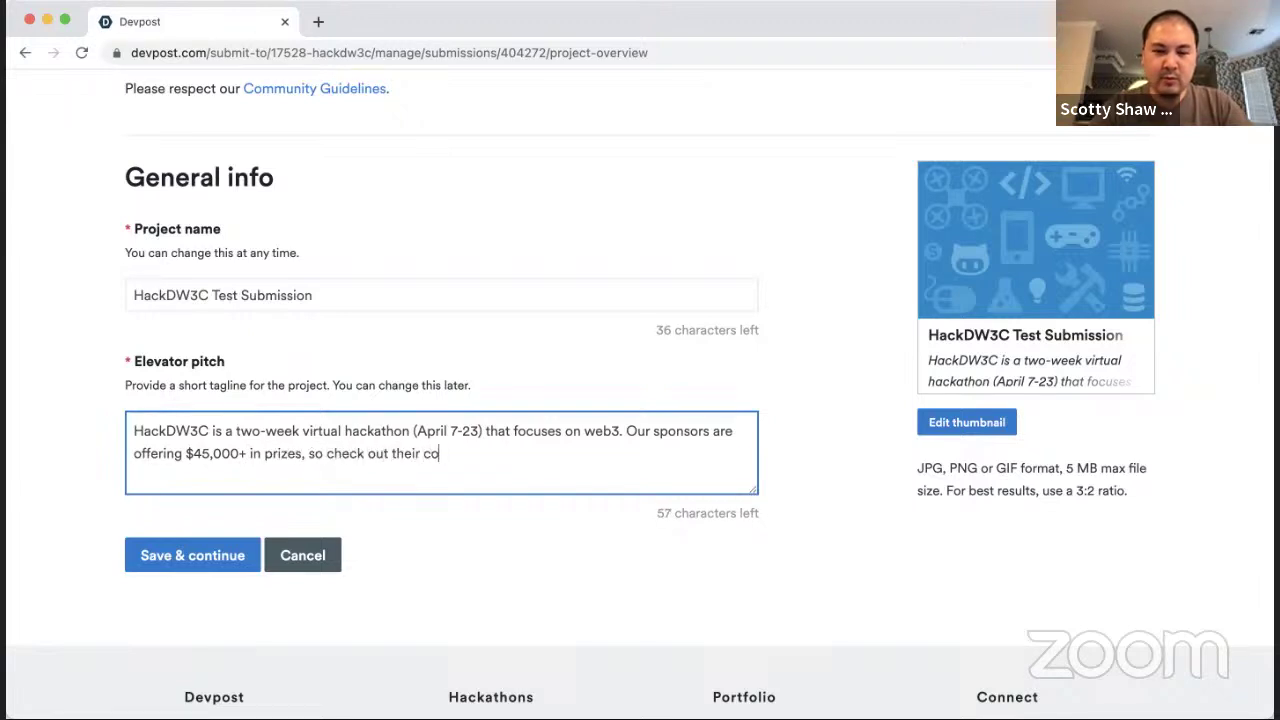
{"action": "type", "text": "rporate challenges"}
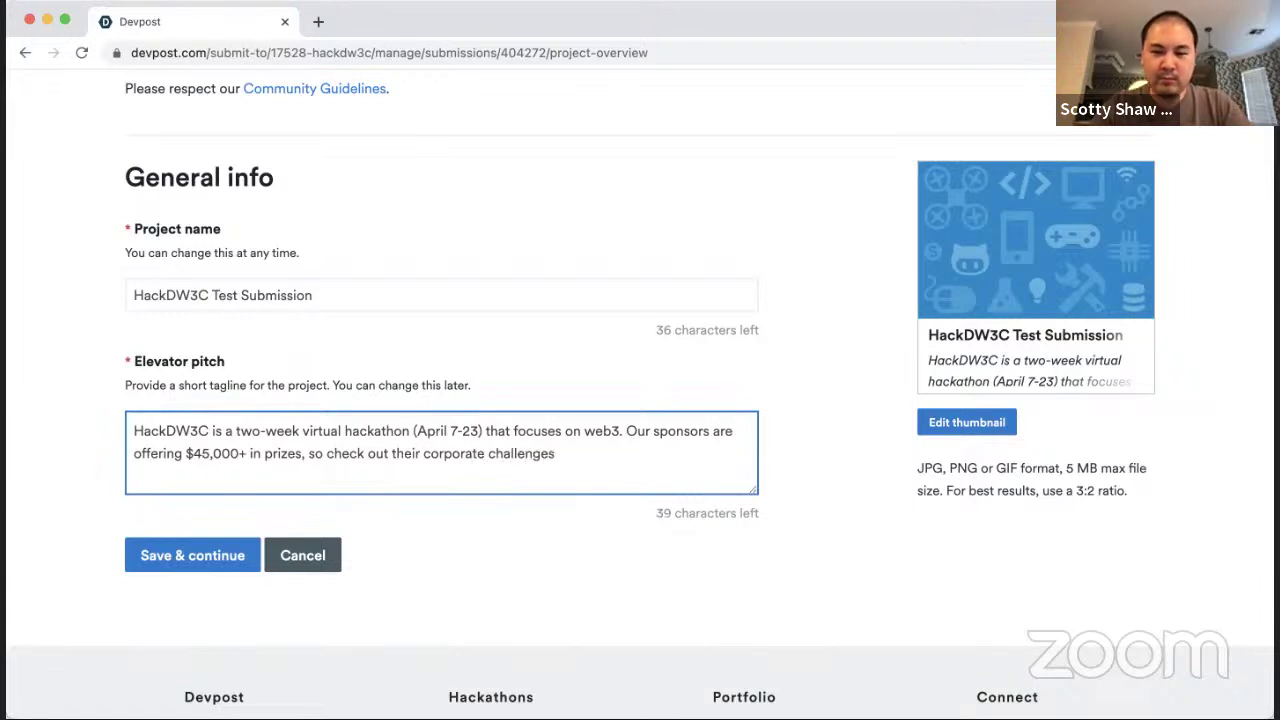
{"action": "type", "text": "."}
{"action": "key", "text": "BackSpace"}
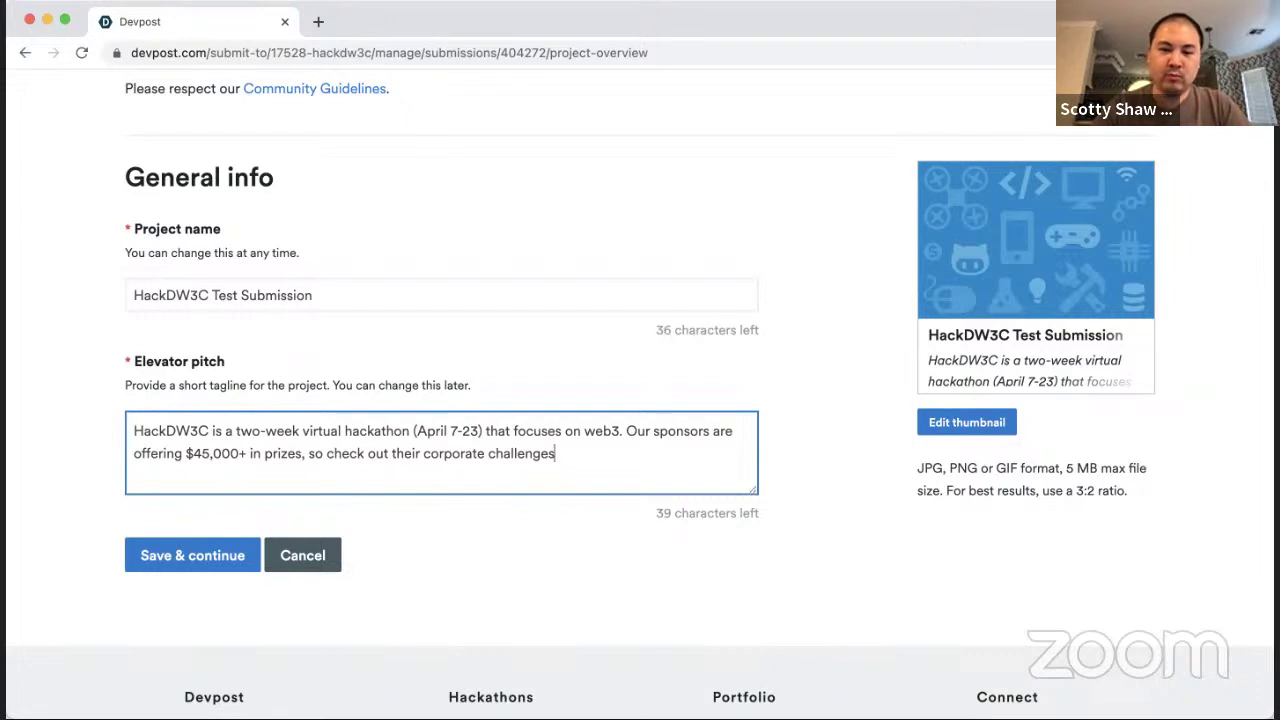
{"action": "type", "text": "!"}
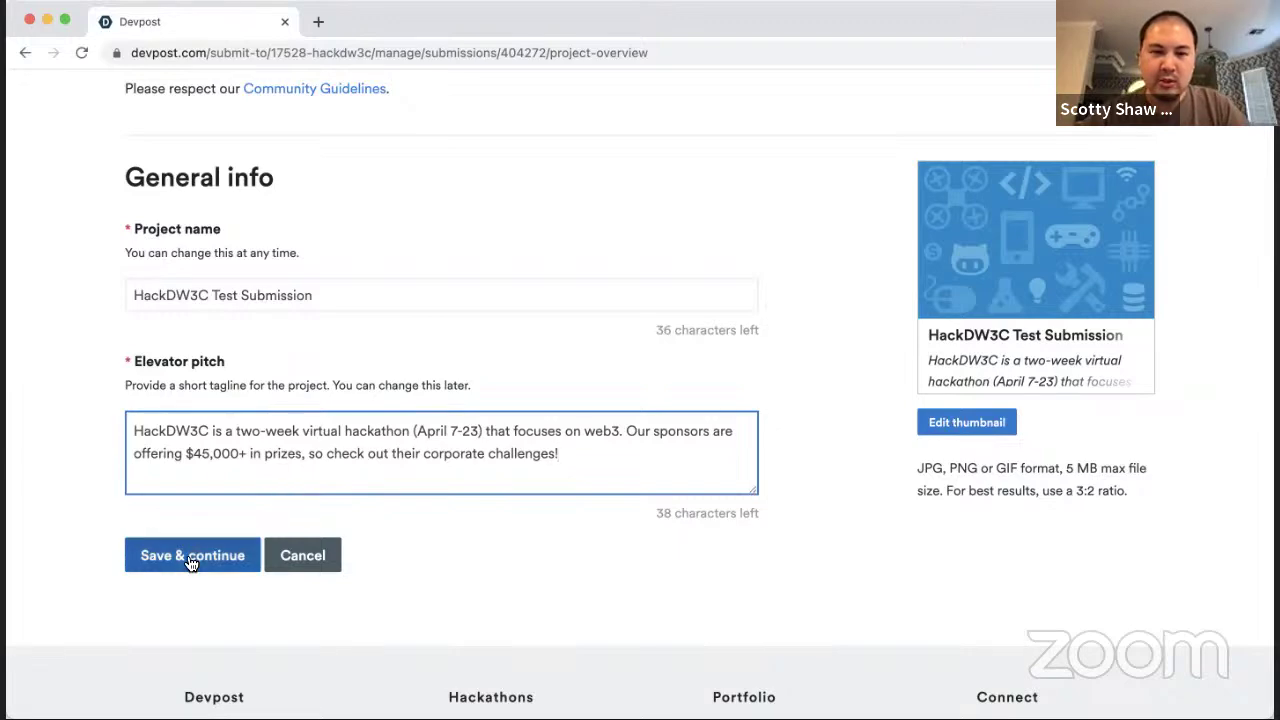
Step: Replace the elevator pitch with the pasted full tagline and save the overview
{"action": "scroll", "coordinate": [190, 562], "scroll_direction": "up", "scroll_amount": 1}
{"action": "scroll", "coordinate": [393, 388], "scroll_direction": "up", "scroll_amount": 4}
{"action": "scroll", "coordinate": [393, 388], "scroll_direction": "down", "scroll_amount": 2}
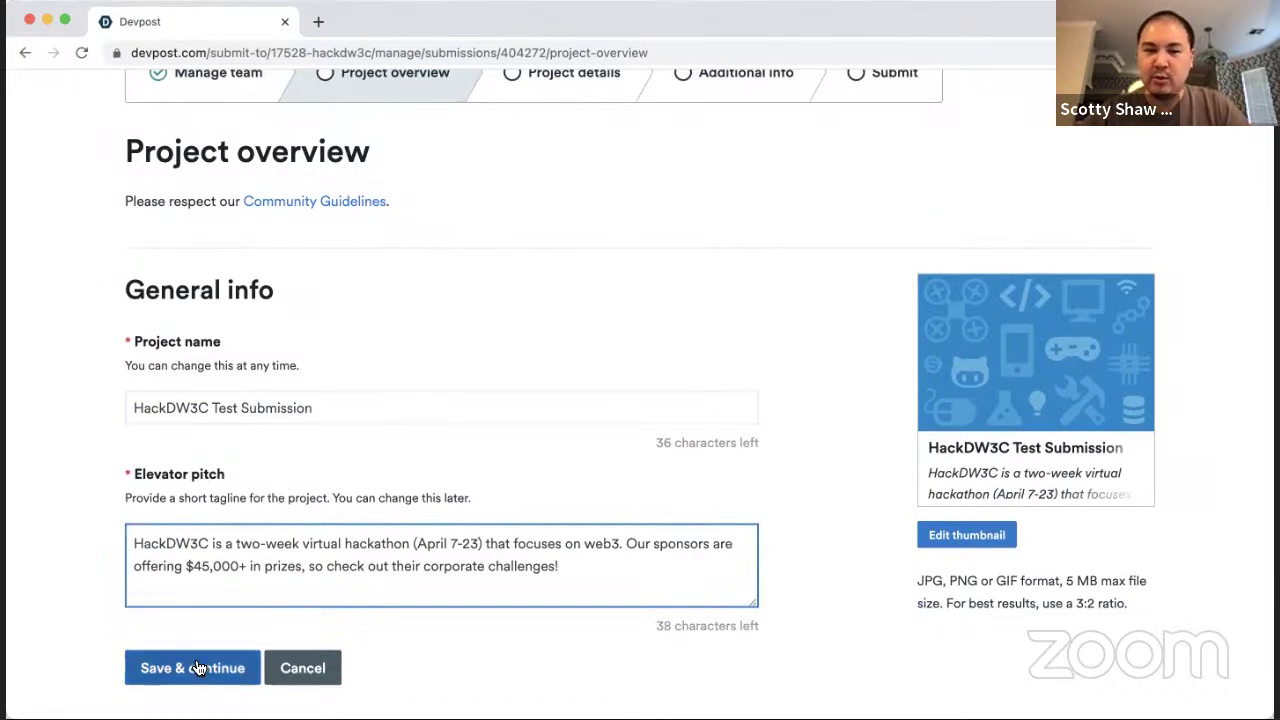
{"action": "key", "text": "super+a"}
{"action": "key", "text": "super+c"}
{"action": "key", "text": "BackSpace"}
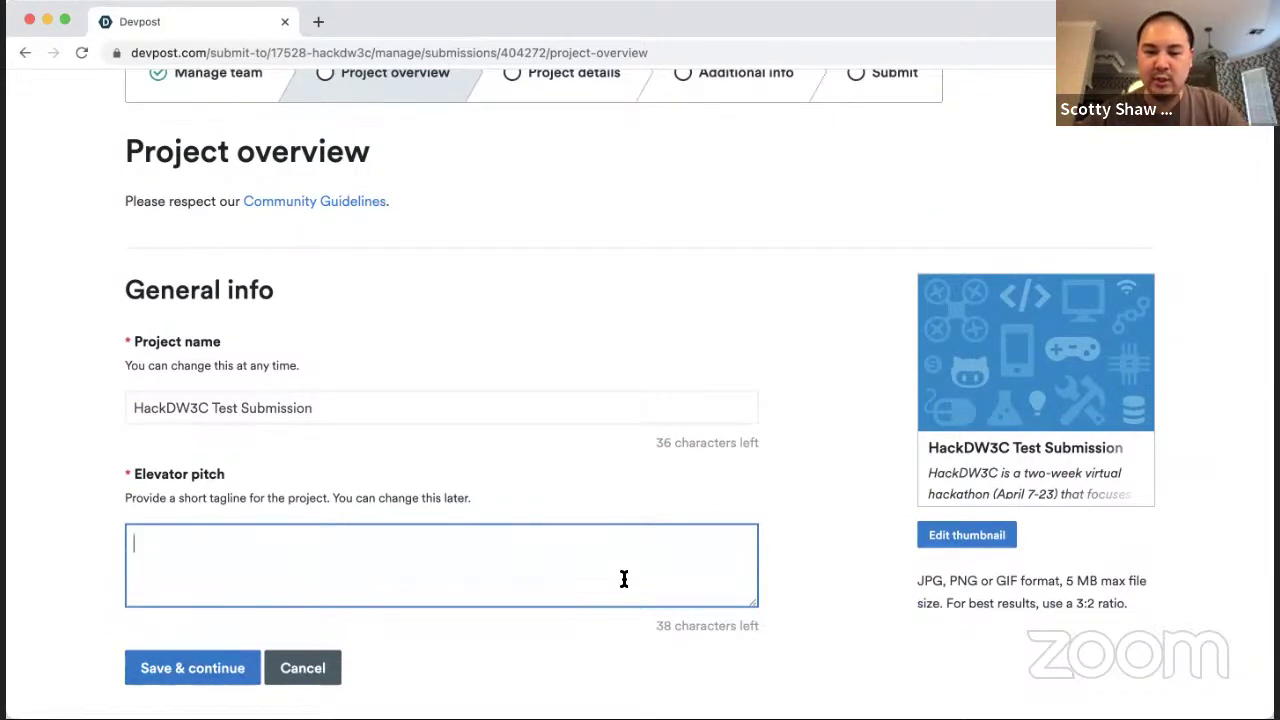
{"action": "key", "text": "super+v"}
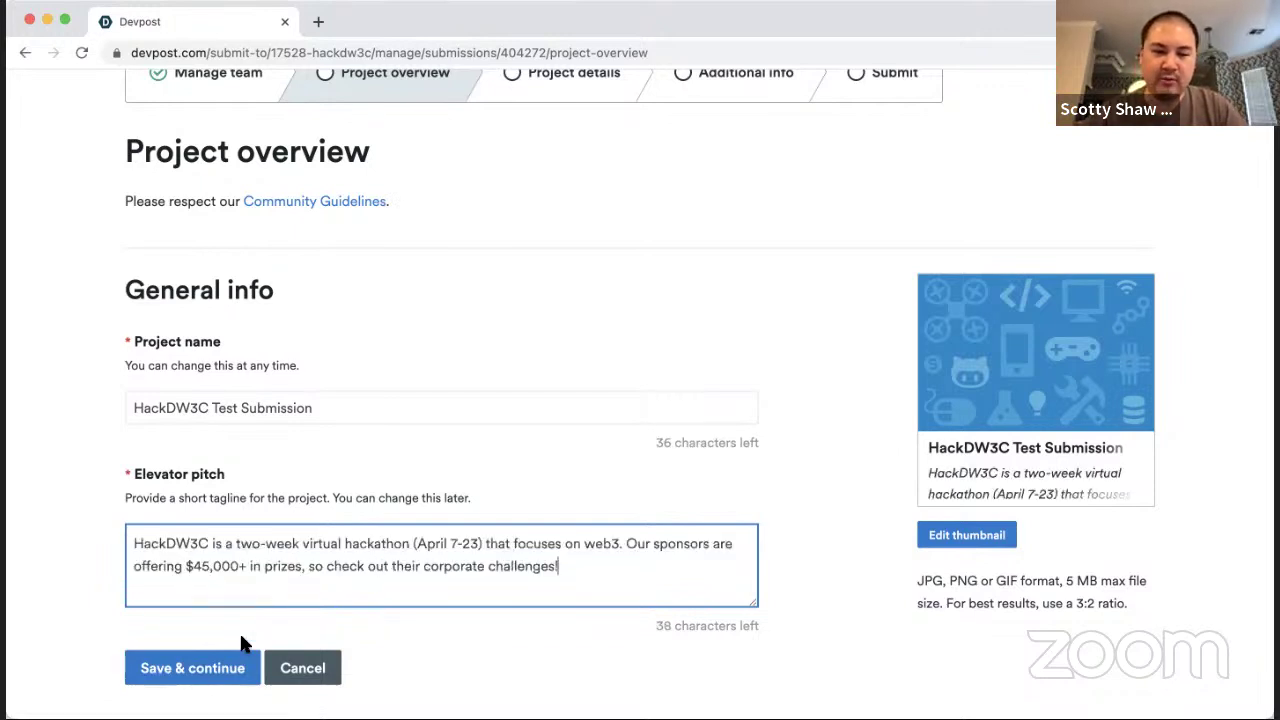
{"action": "left_click", "coordinate": [205, 668]}
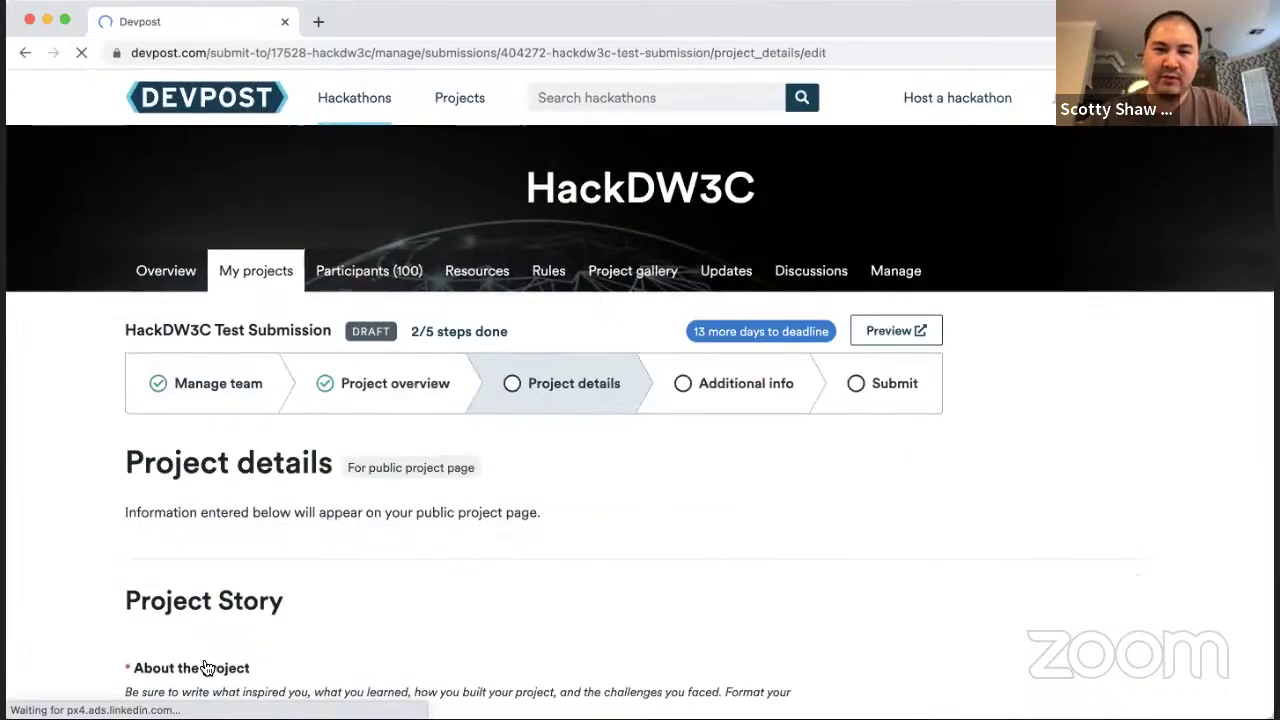
Step: Fill About the project with Devpost's Markdown headings, Inspiration through What's next
{"action": "scroll", "coordinate": [473, 528], "scroll_direction": "down", "scroll_amount": 3}
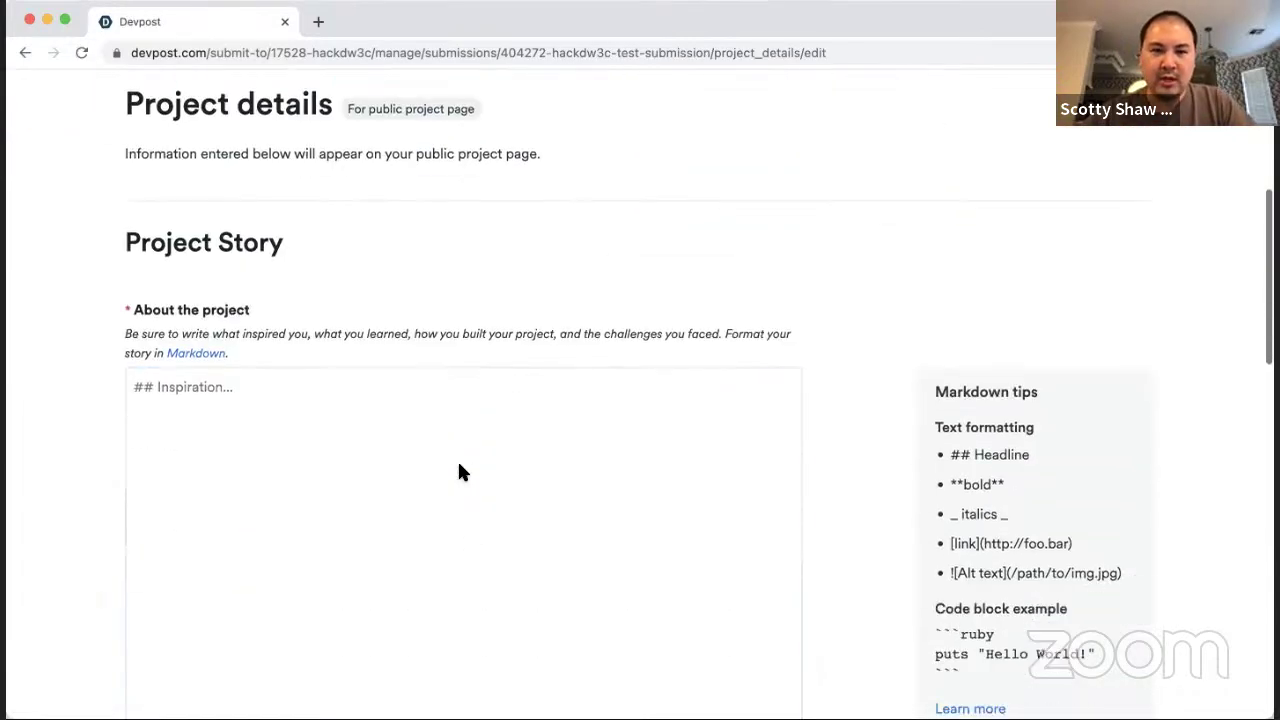
{"action": "left_click", "coordinate": [432, 520]}
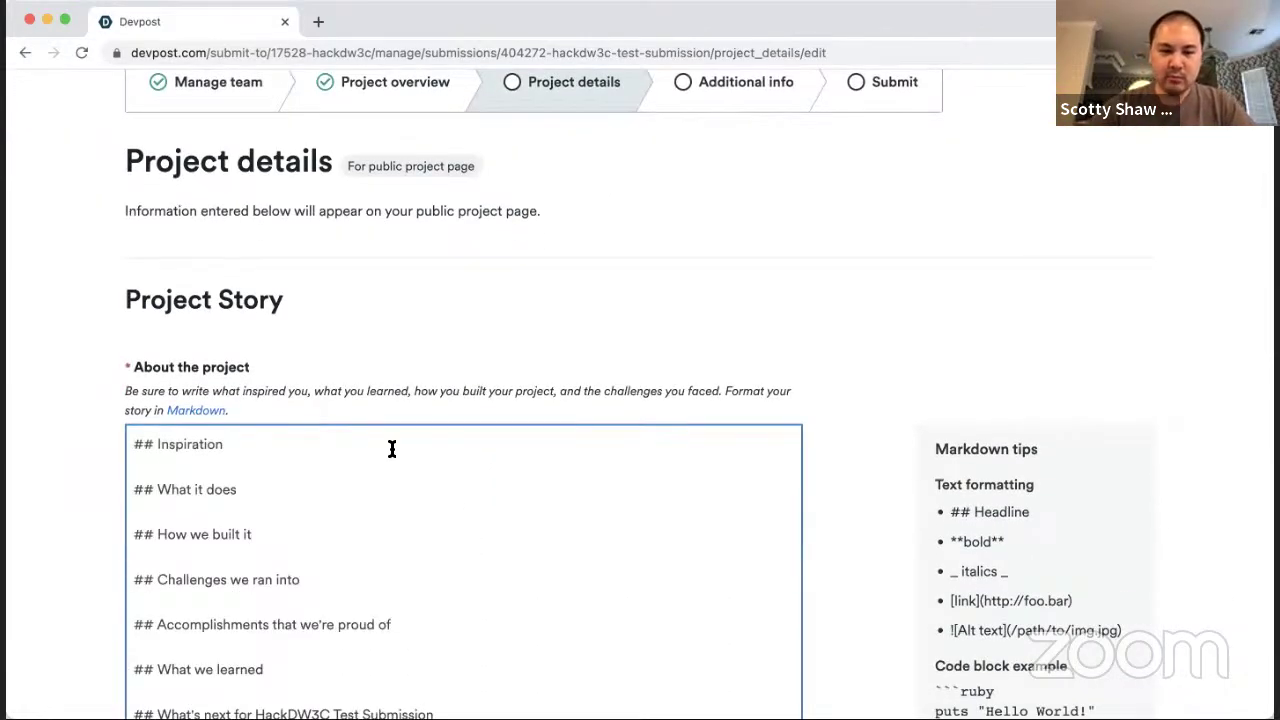
{"action": "scroll", "coordinate": [391, 446], "scroll_direction": "down", "scroll_amount": 2}
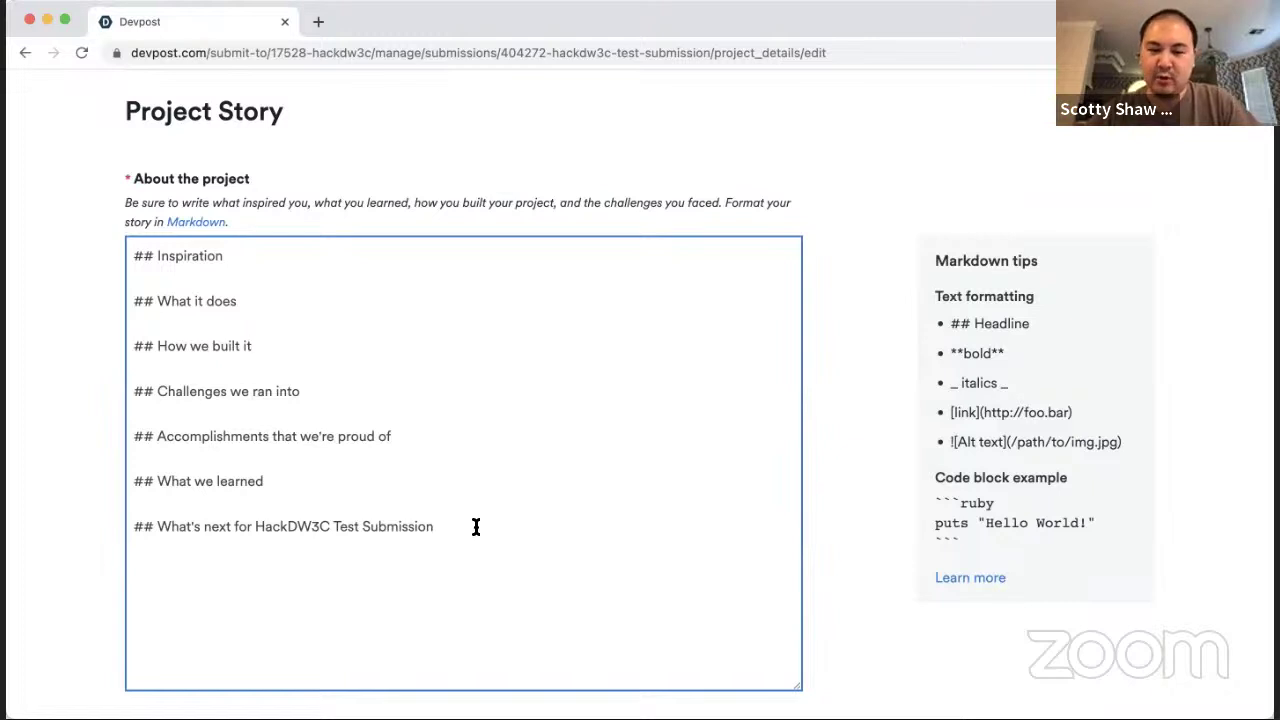
{"action": "left_click", "coordinate": [322, 255]}
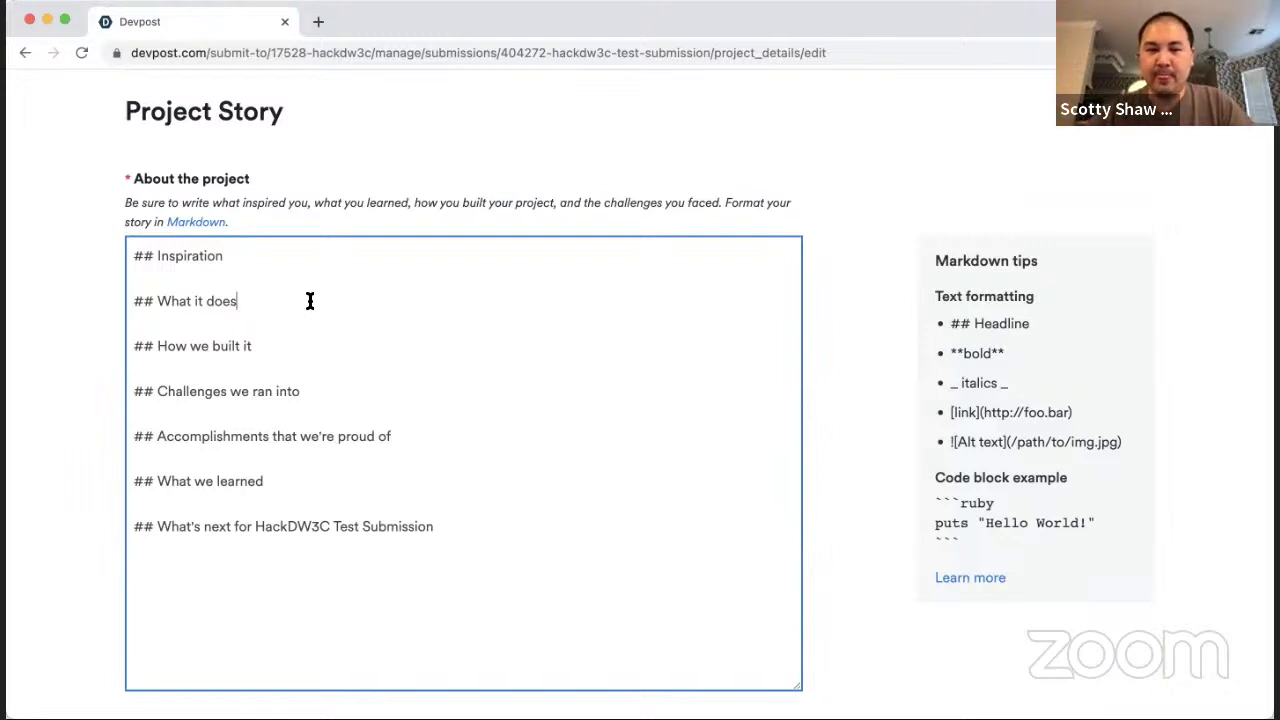
{"action": "left_click", "coordinate": [294, 346]}
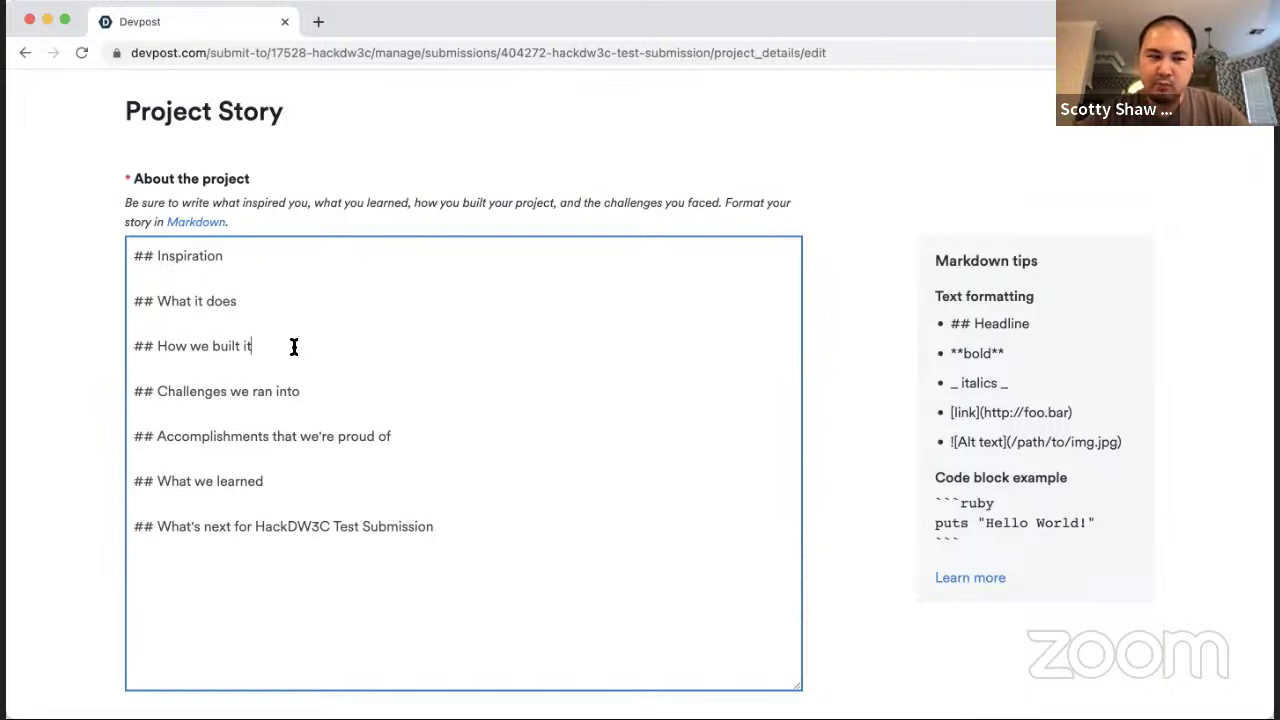
{"action": "left_click", "coordinate": [294, 346]}
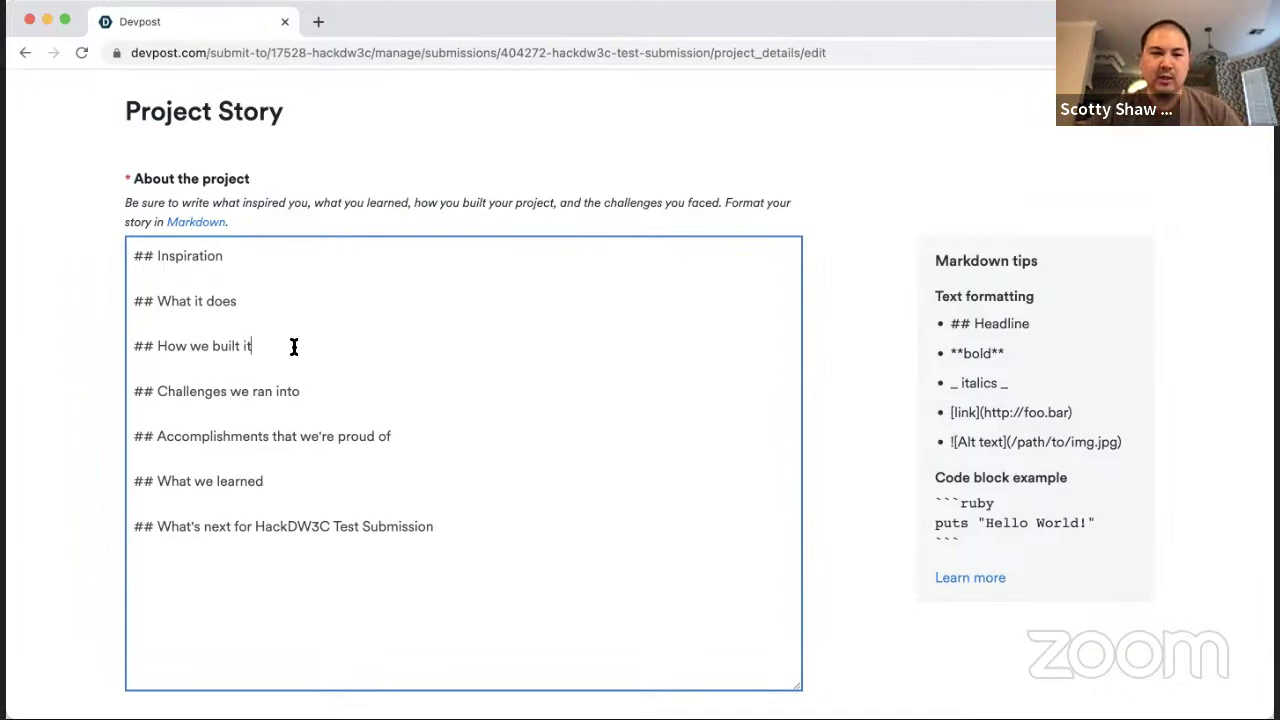
{"action": "key", "text": "super+a"}
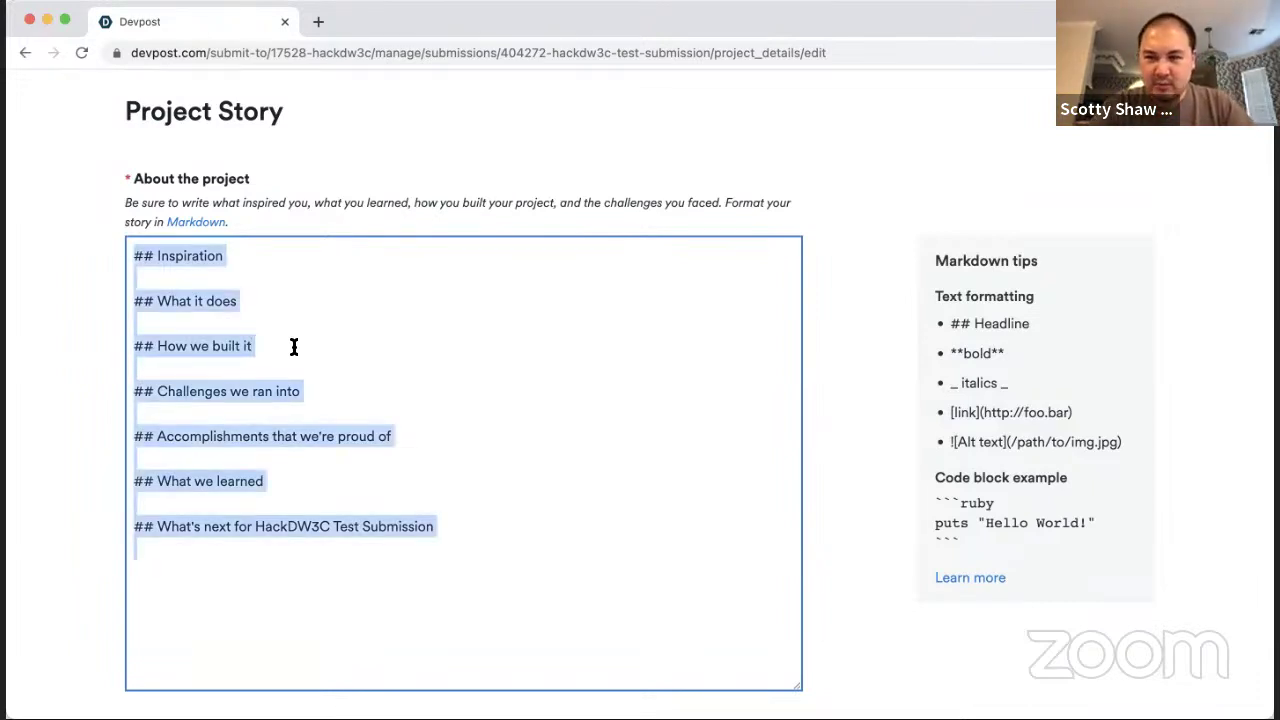
Step: Replace the story with TEST and add iOS and Hammer as Built with tags
{"action": "type", "text": "TEST"}
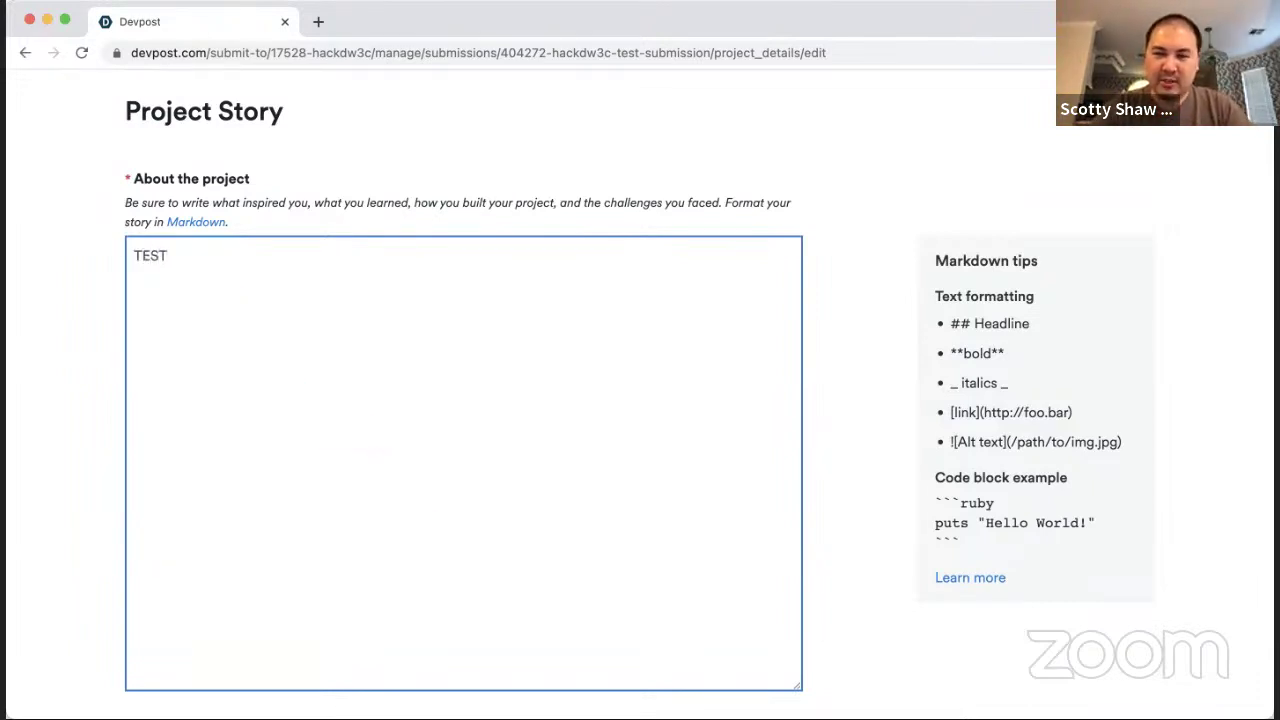
{"action": "scroll", "coordinate": [640, 400], "scroll_direction": "down", "scroll_amount": 3}
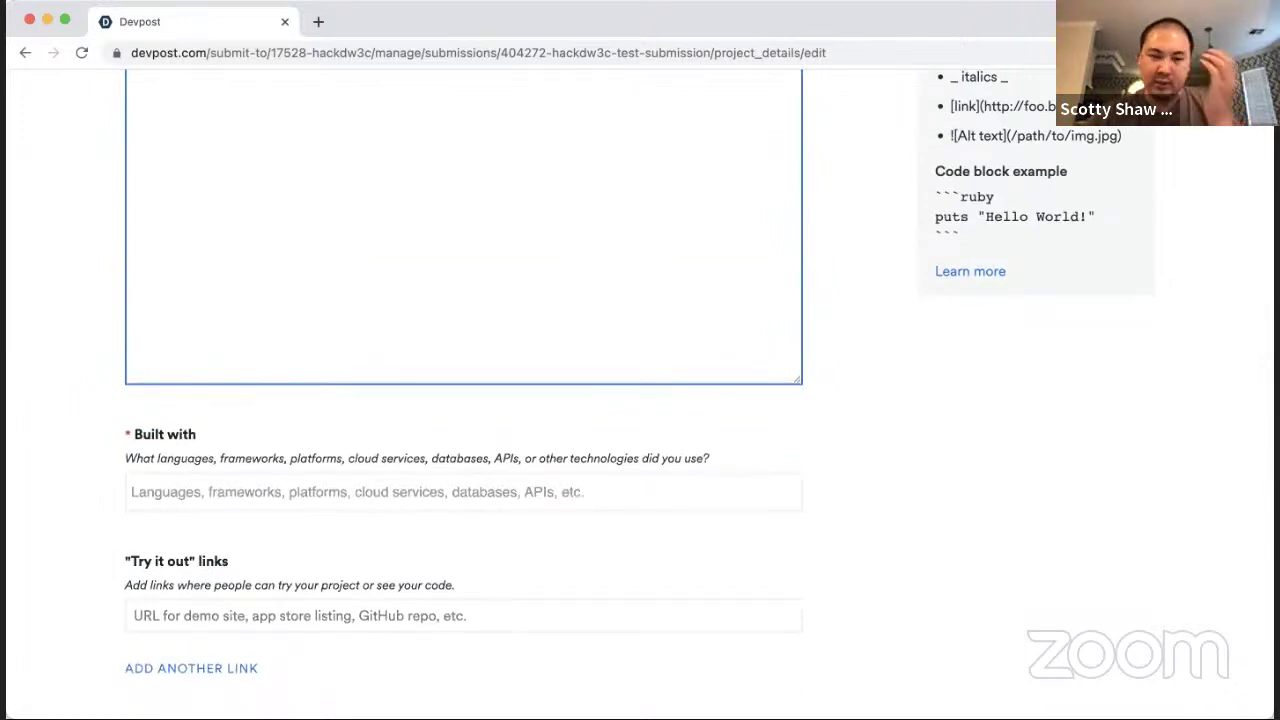
{"action": "scroll", "coordinate": [640, 400], "scroll_direction": "down", "scroll_amount": 1}
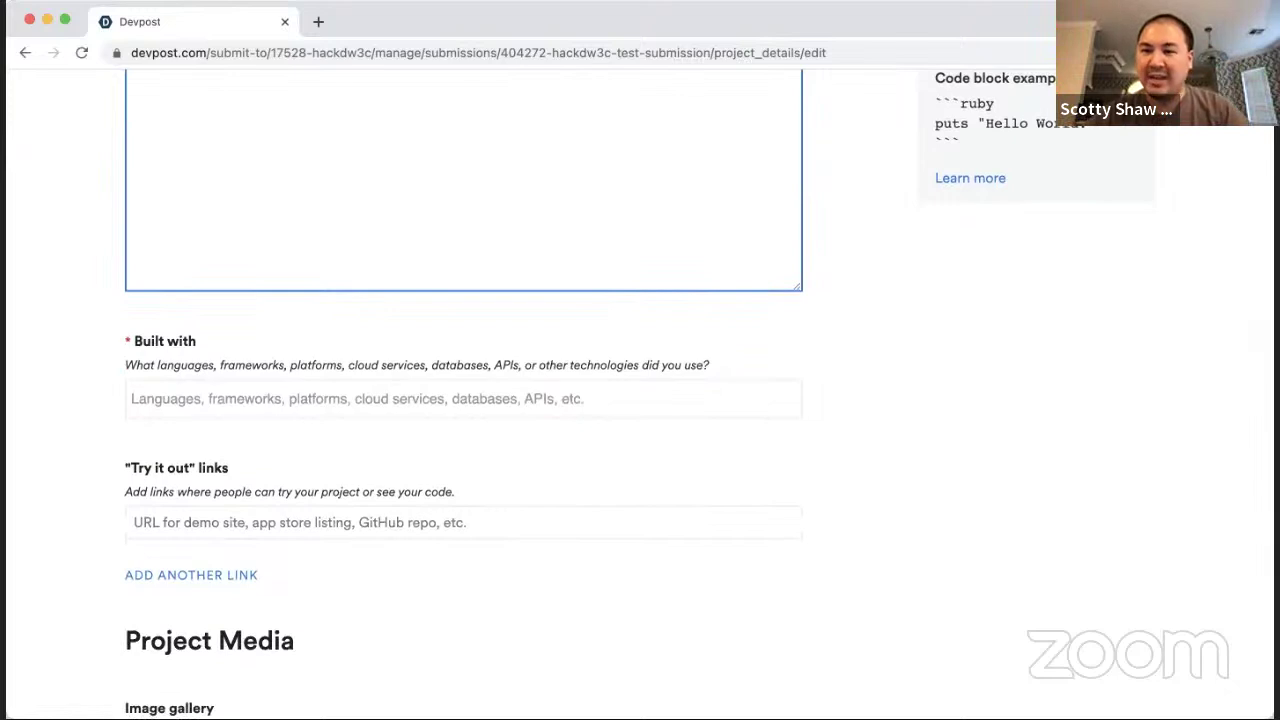
{"action": "left_click", "coordinate": [288, 397]}
{"action": "type", "text": "iOS"}
{"action": "left_click", "coordinate": [266, 434]}
{"action": "type", "text": "Hammer"}
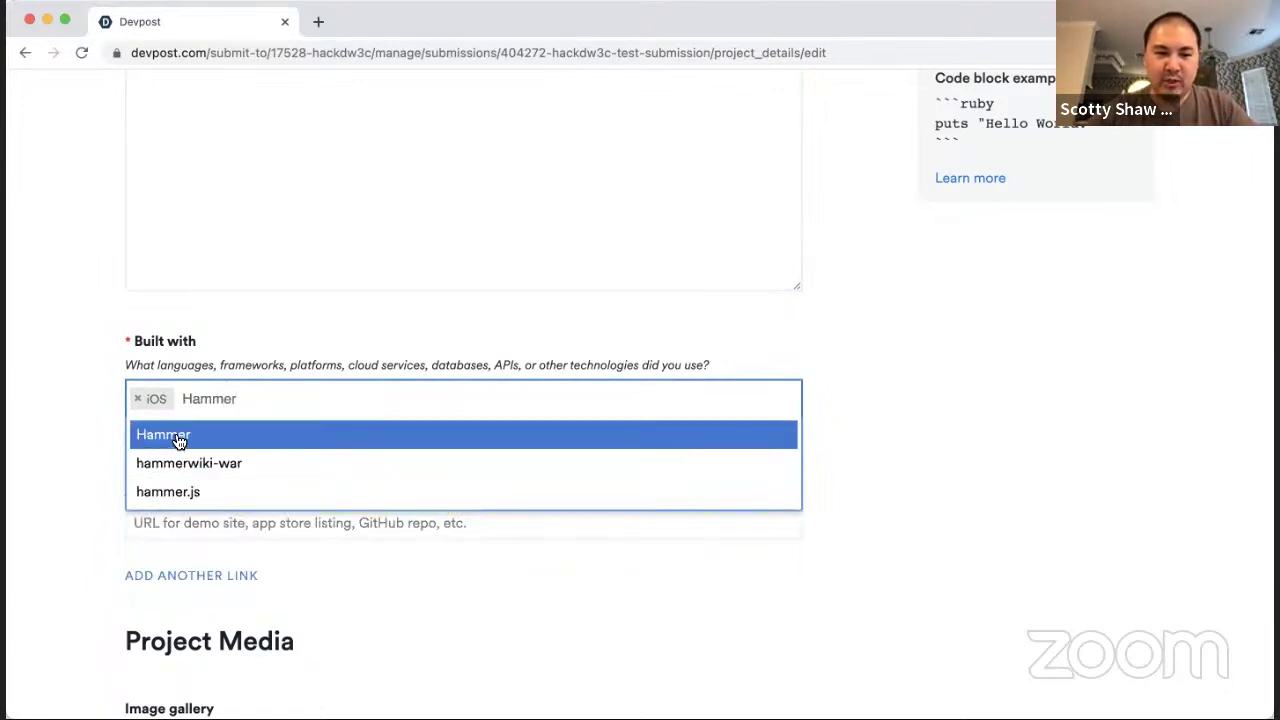
{"action": "left_click", "coordinate": [148, 436]}
{"action": "scroll", "coordinate": [331, 472], "scroll_direction": "down", "scroll_amount": 2}
{"action": "scroll", "coordinate": [331, 472], "scroll_direction": "down", "scroll_amount": 1}
{"action": "left_click", "coordinate": [317, 355]}
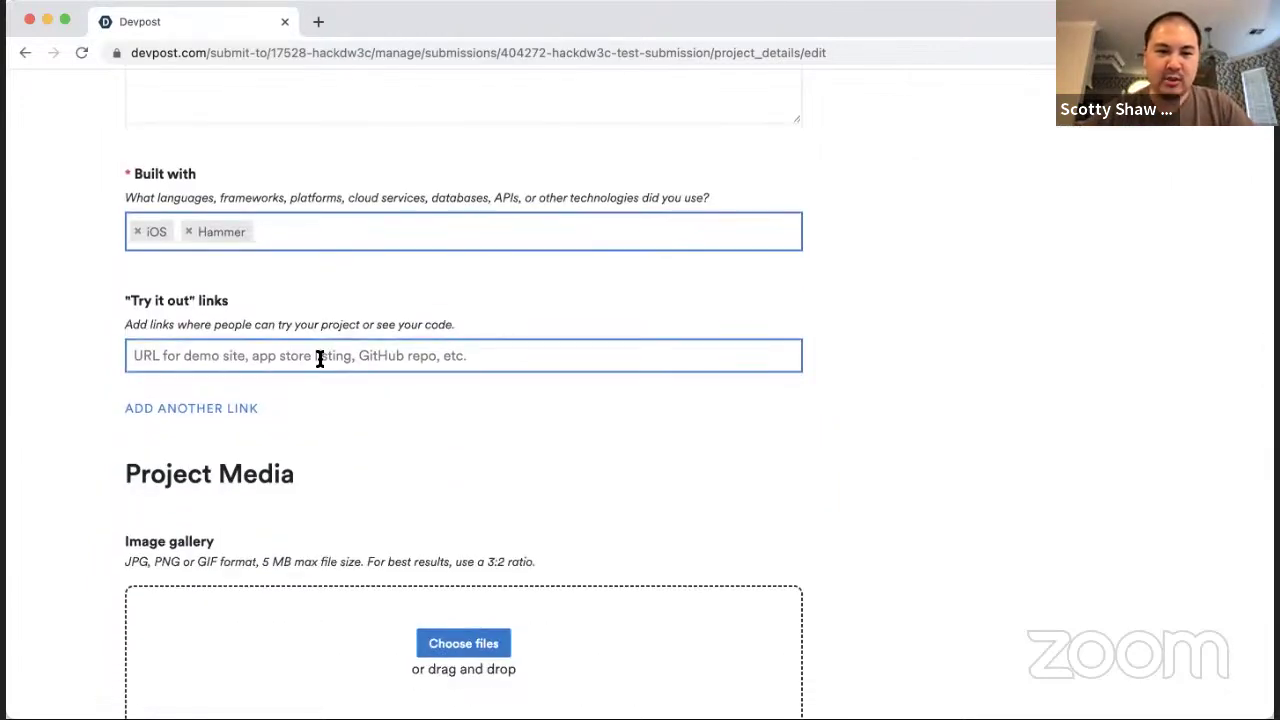
{"action": "type", "text": "htt"}
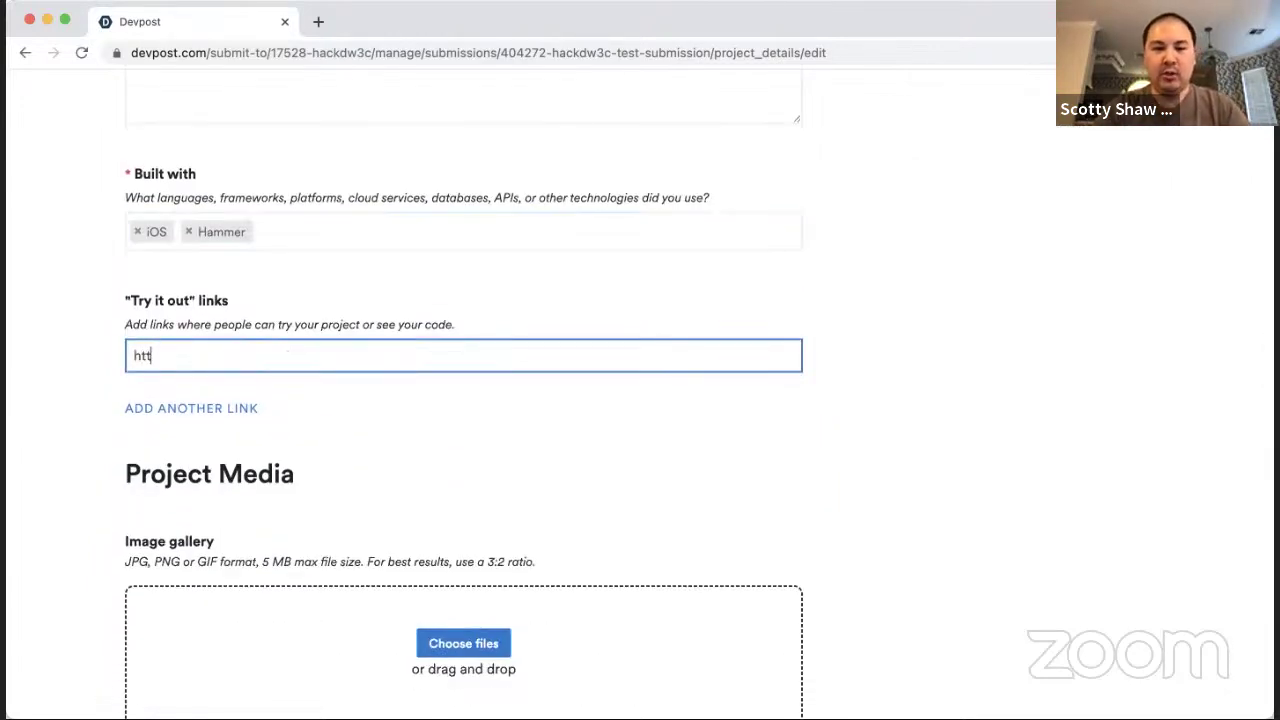
{"action": "type", "text": "ps://espn.com"}
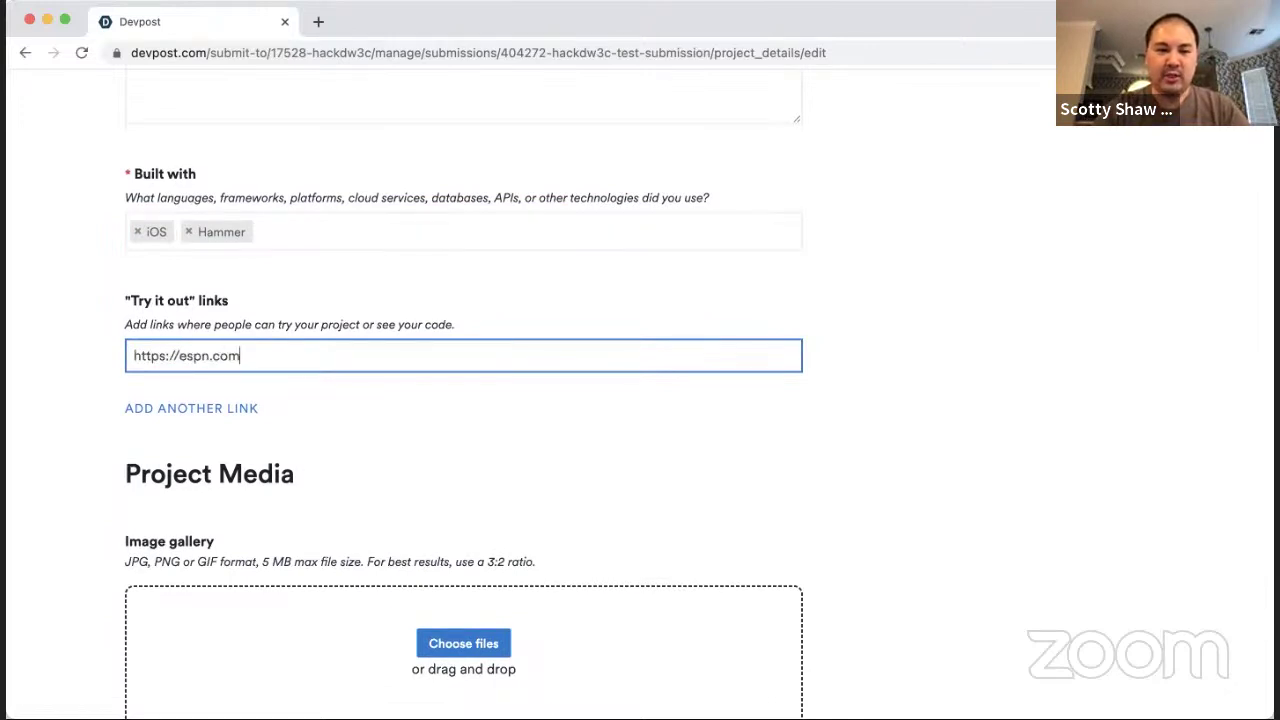
{"action": "scroll", "coordinate": [303, 421], "scroll_direction": "down", "scroll_amount": 3}
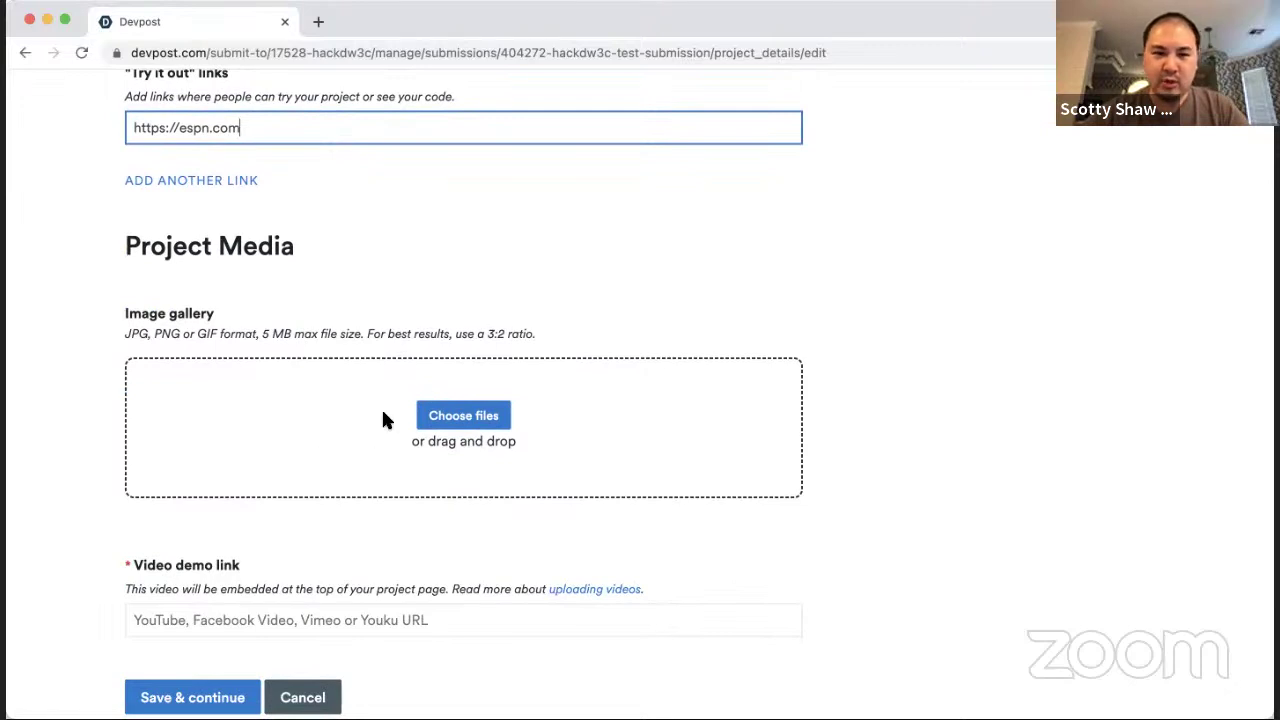
{"action": "scroll", "coordinate": [385, 420], "scroll_direction": "down", "scroll_amount": 2}
{"action": "left_click", "coordinate": [390, 500]}
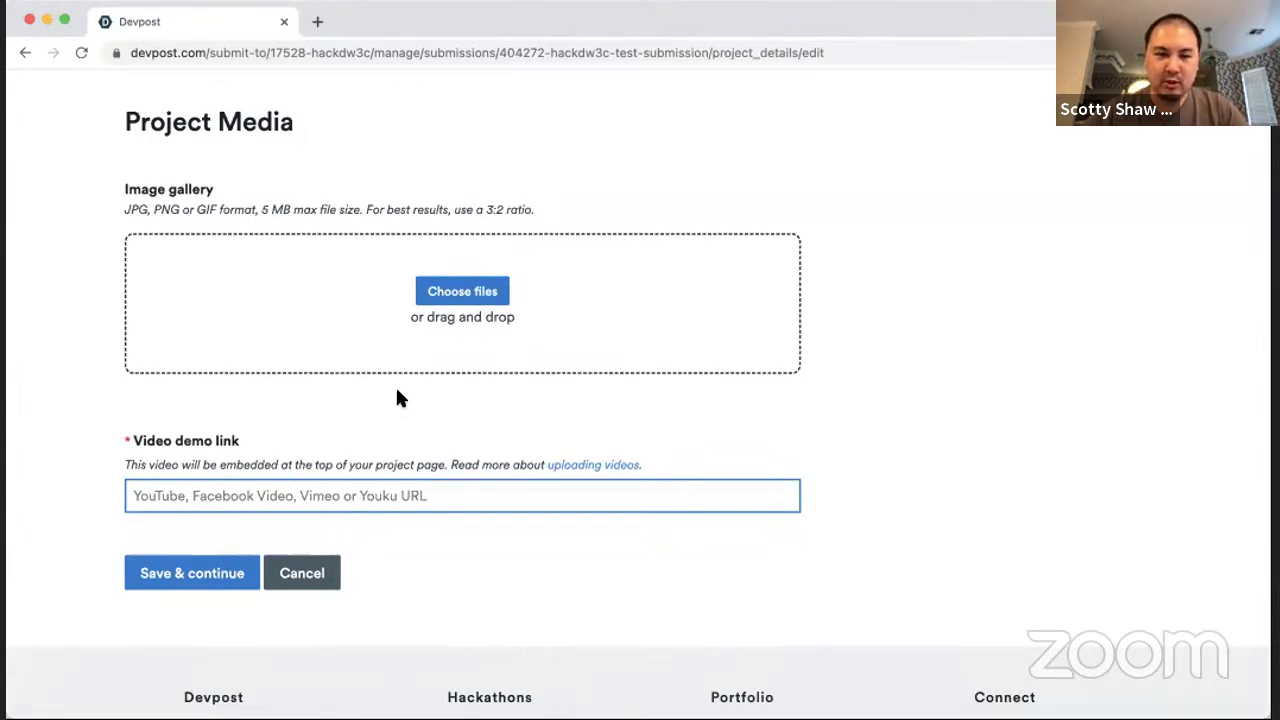
{"action": "type", "text": "https://www.youtube.com/watch?v=a3Vfu5xpA_o"}
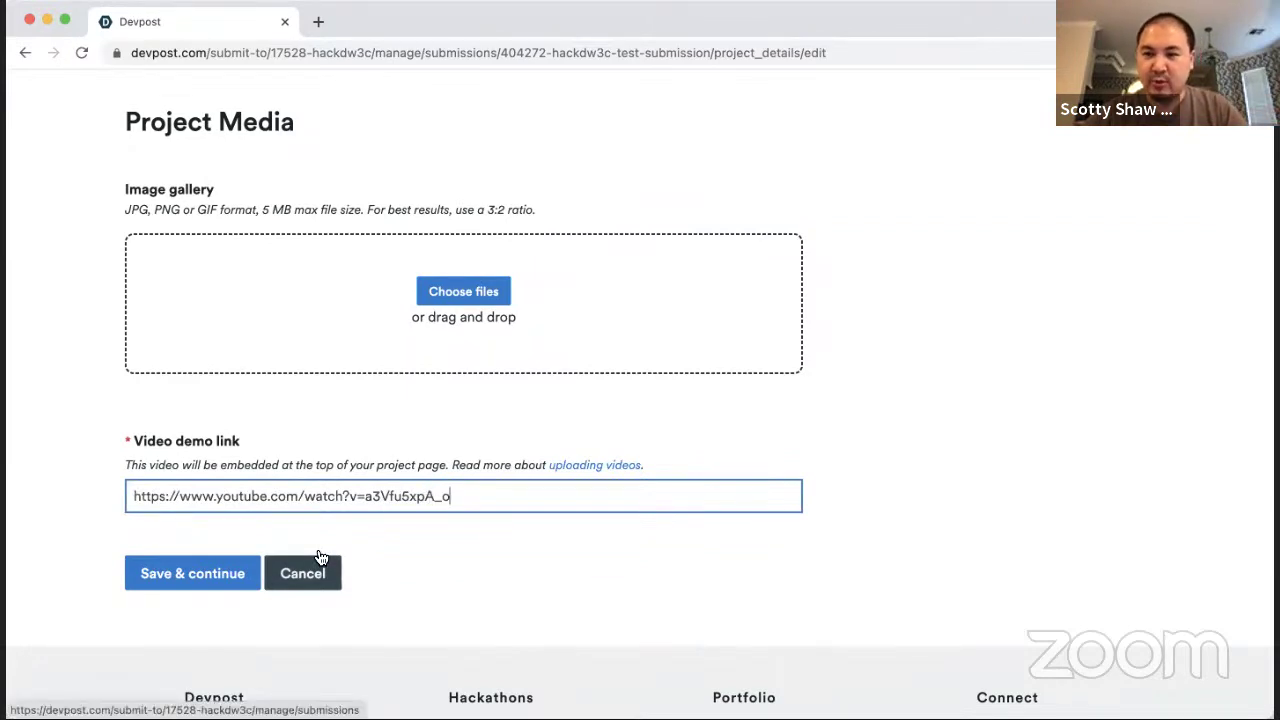
{"action": "left_click", "coordinate": [206, 581]}
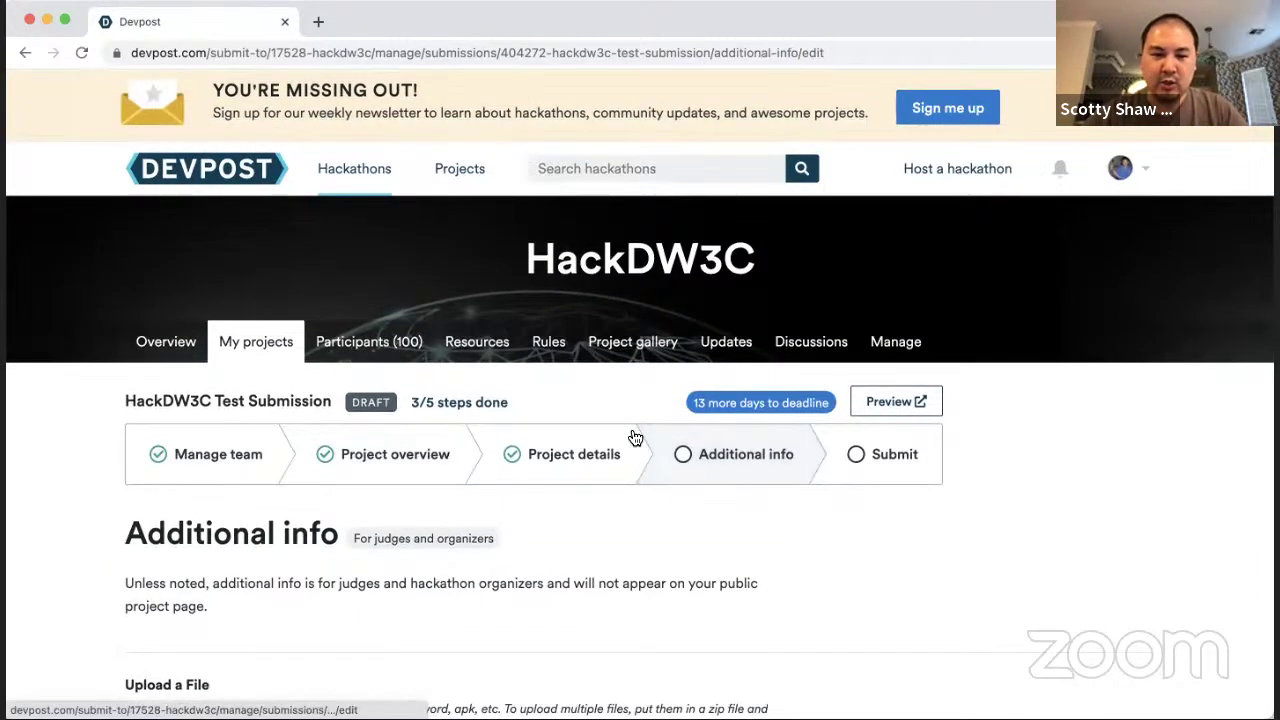
Step: Scroll the Additional info page down to the Upload a File section
{"action": "scroll", "coordinate": [634, 438], "scroll_direction": "down", "scroll_amount": 5}
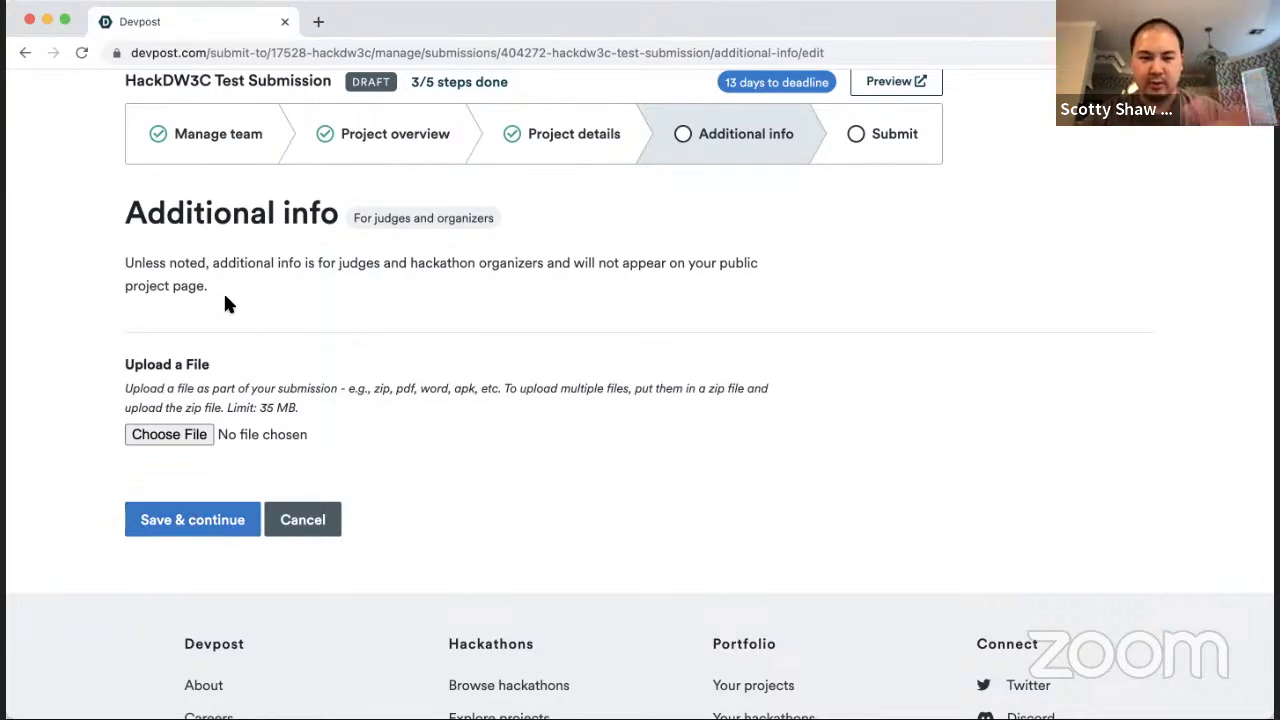
Step: Save the additional info, review the submission notes, and submit the project to HackDW3C
{"action": "left_click", "coordinate": [197, 518]}
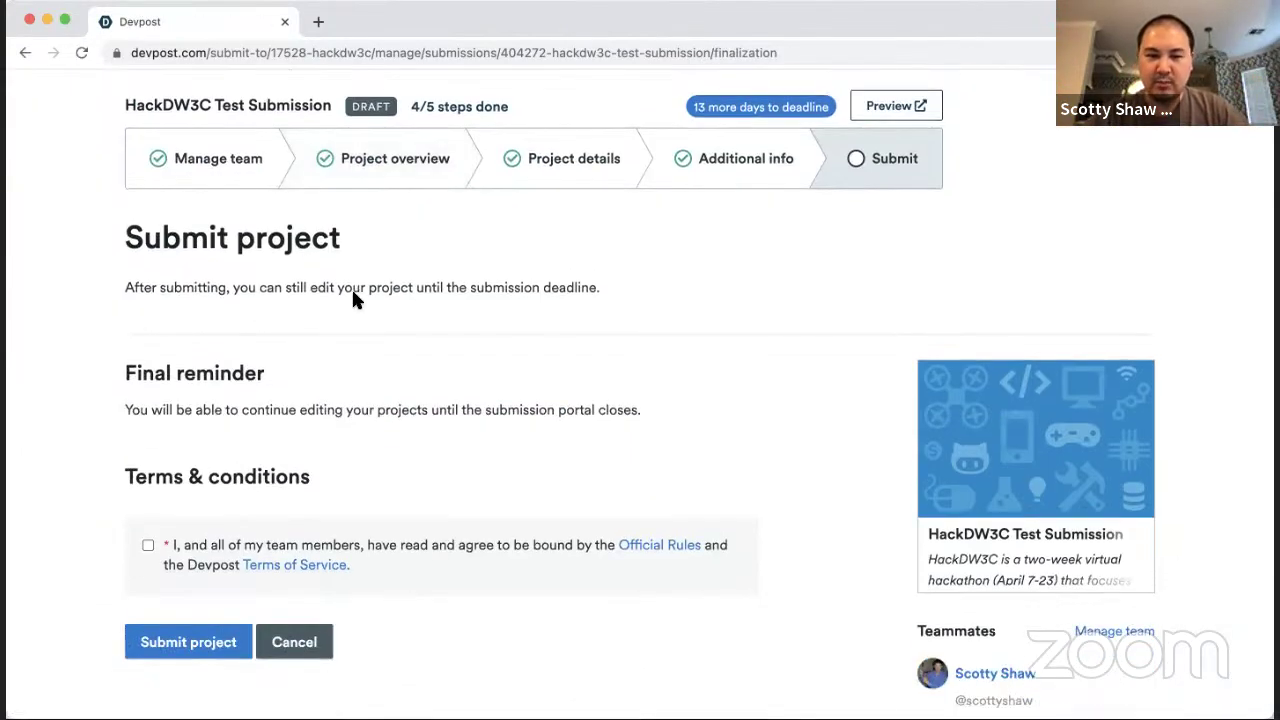
{"action": "scroll", "coordinate": [351, 287], "scroll_direction": "down", "scroll_amount": 2}
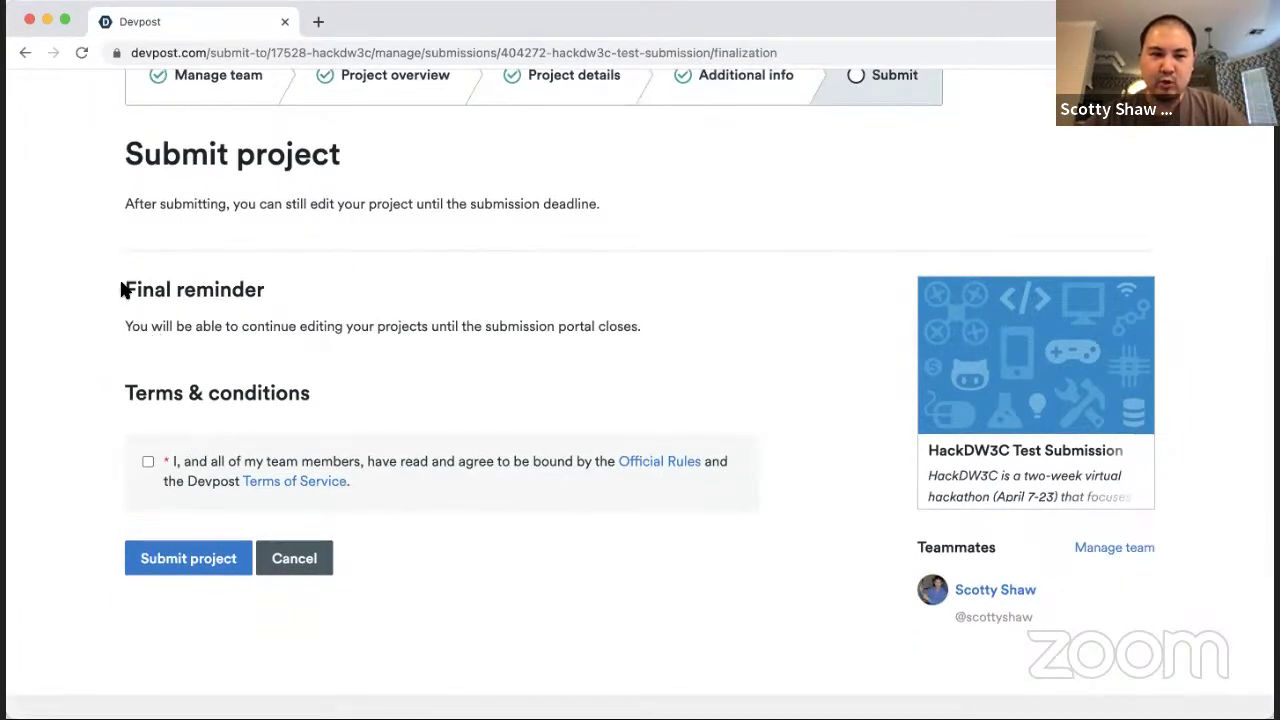
{"action": "left_click_drag", "start_coordinate": [127, 157], "coordinate": [692, 324]}
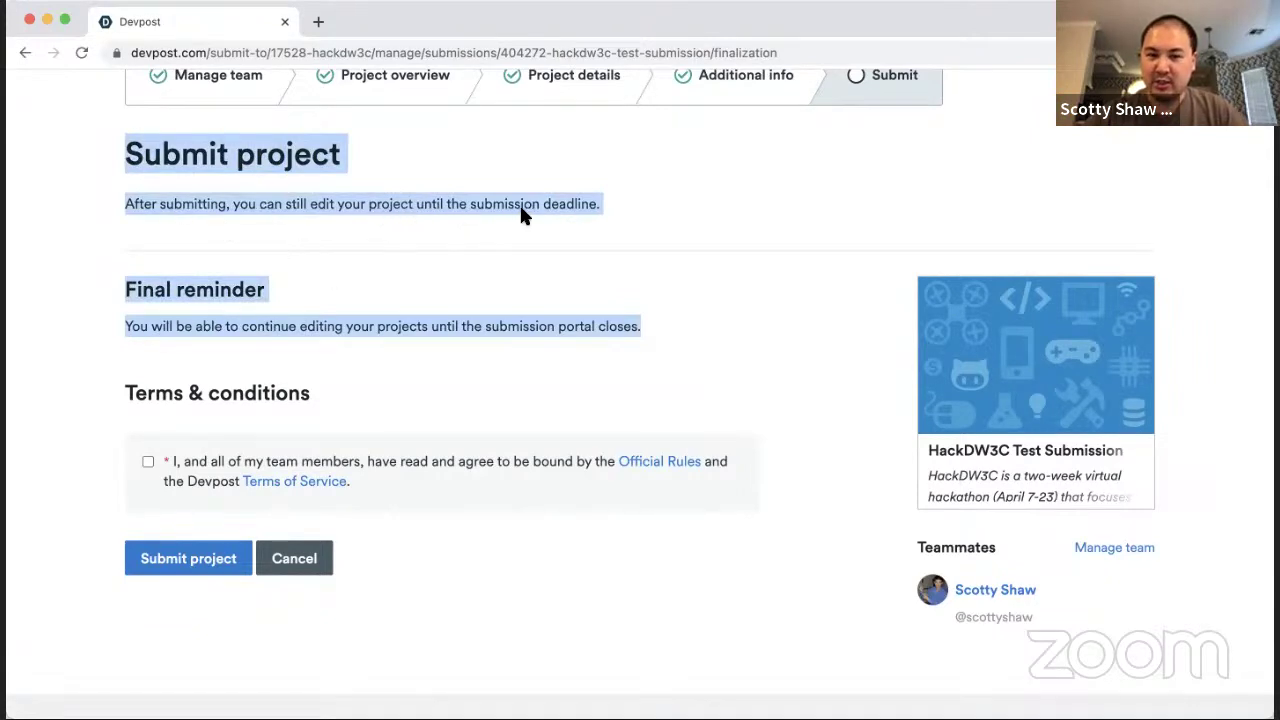
{"action": "left_click_drag", "start_coordinate": [89, 325], "coordinate": [601, 343]}
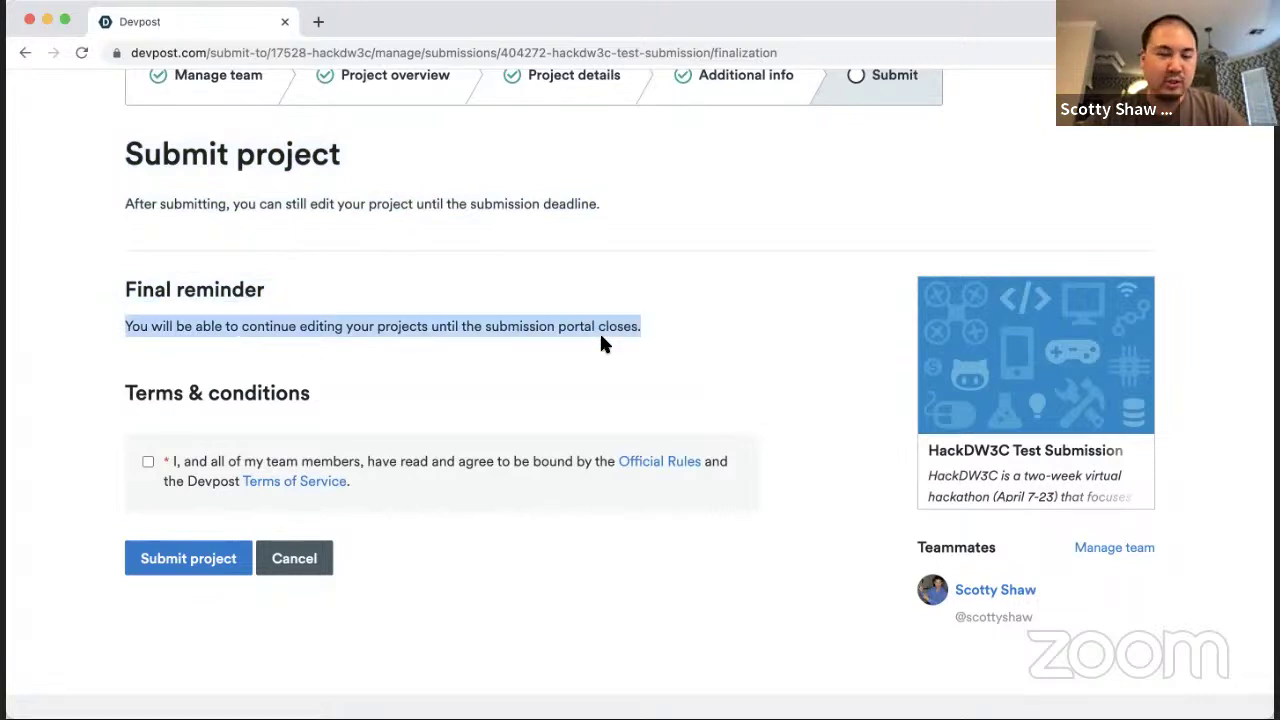
{"action": "left_click", "coordinate": [677, 329]}
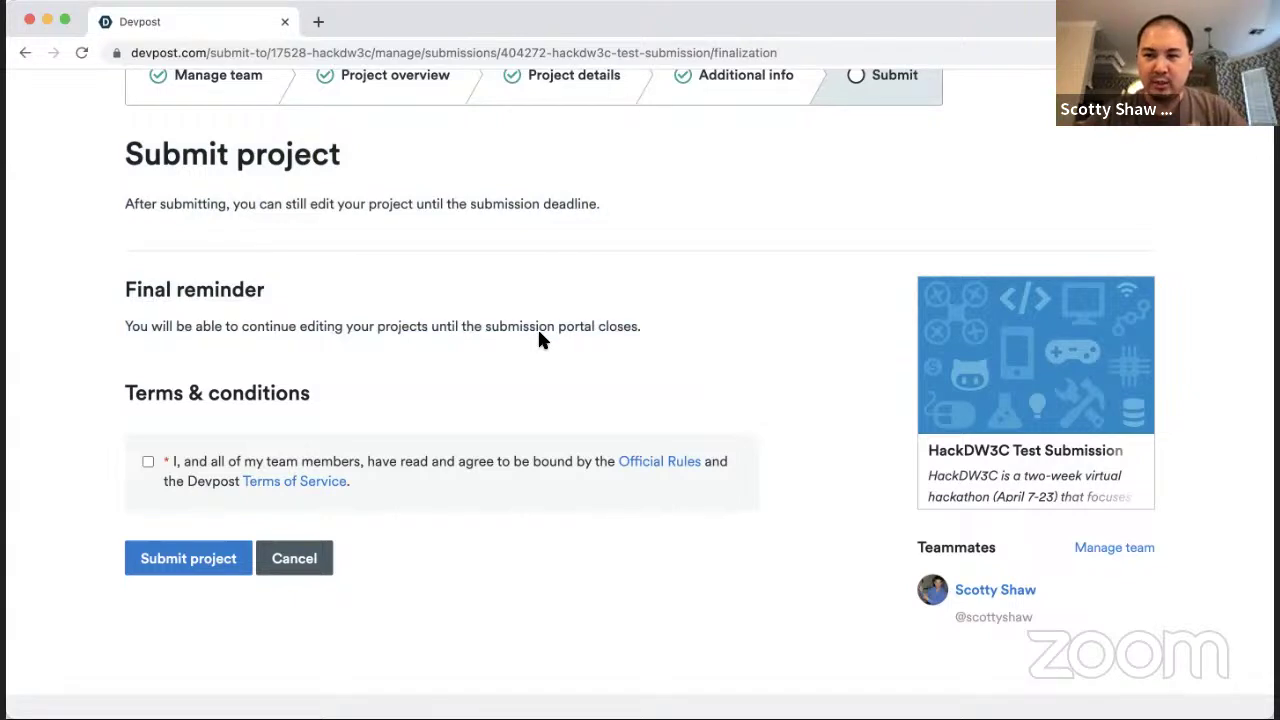
{"action": "scroll", "coordinate": [537, 327], "scroll_direction": "down", "scroll_amount": 1}
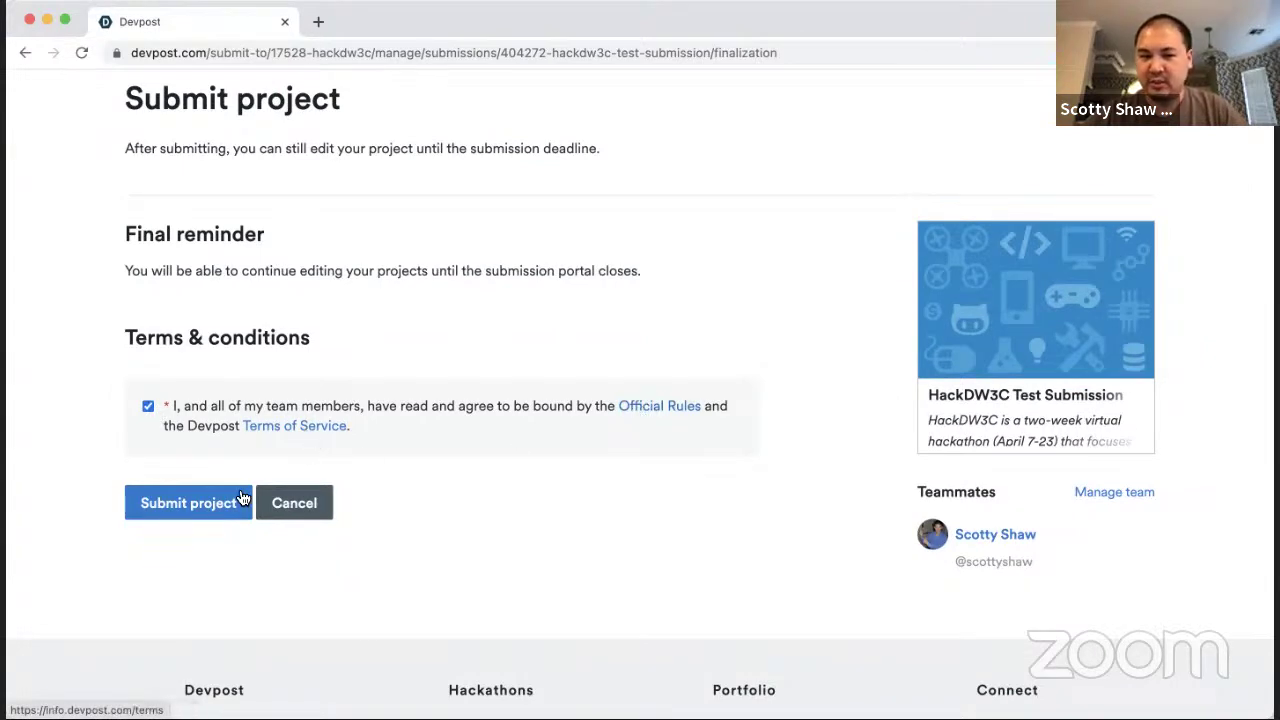
{"action": "left_click", "coordinate": [202, 505]}
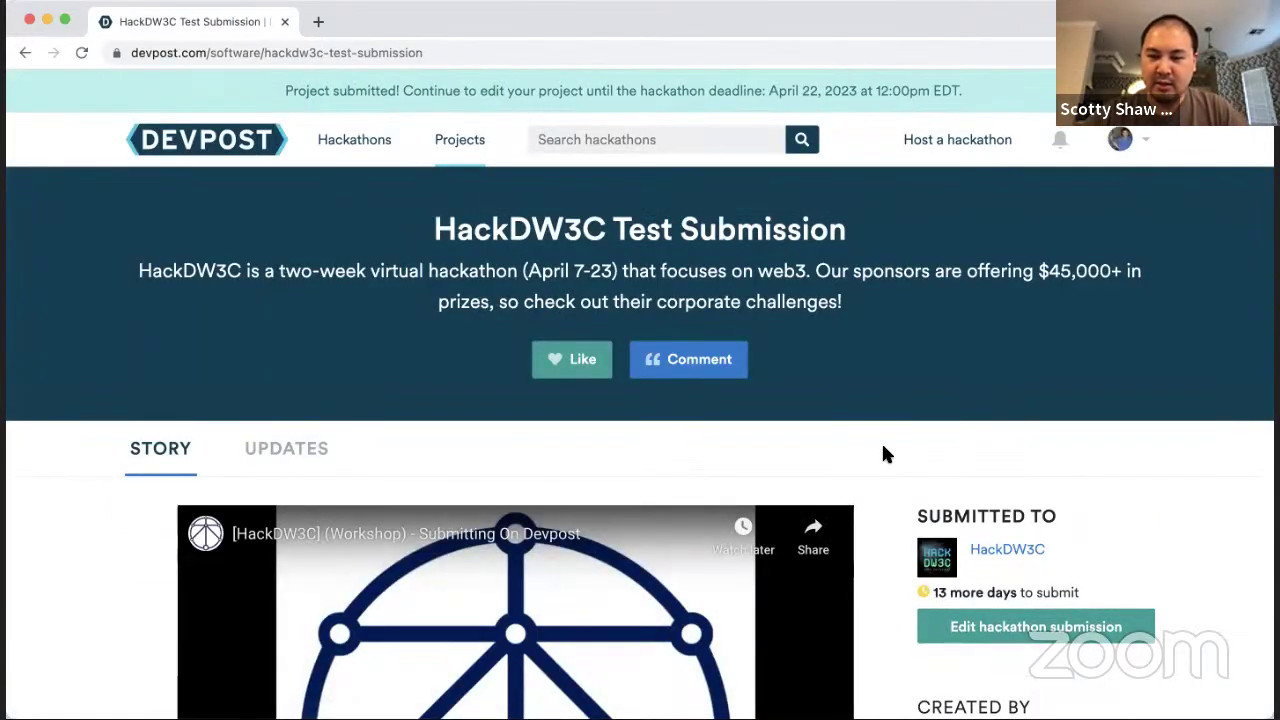
{"action": "scroll", "coordinate": [883, 452], "scroll_direction": "down", "scroll_amount": 3}
{"action": "scroll", "coordinate": [883, 452], "scroll_direction": "up", "scroll_amount": 3}
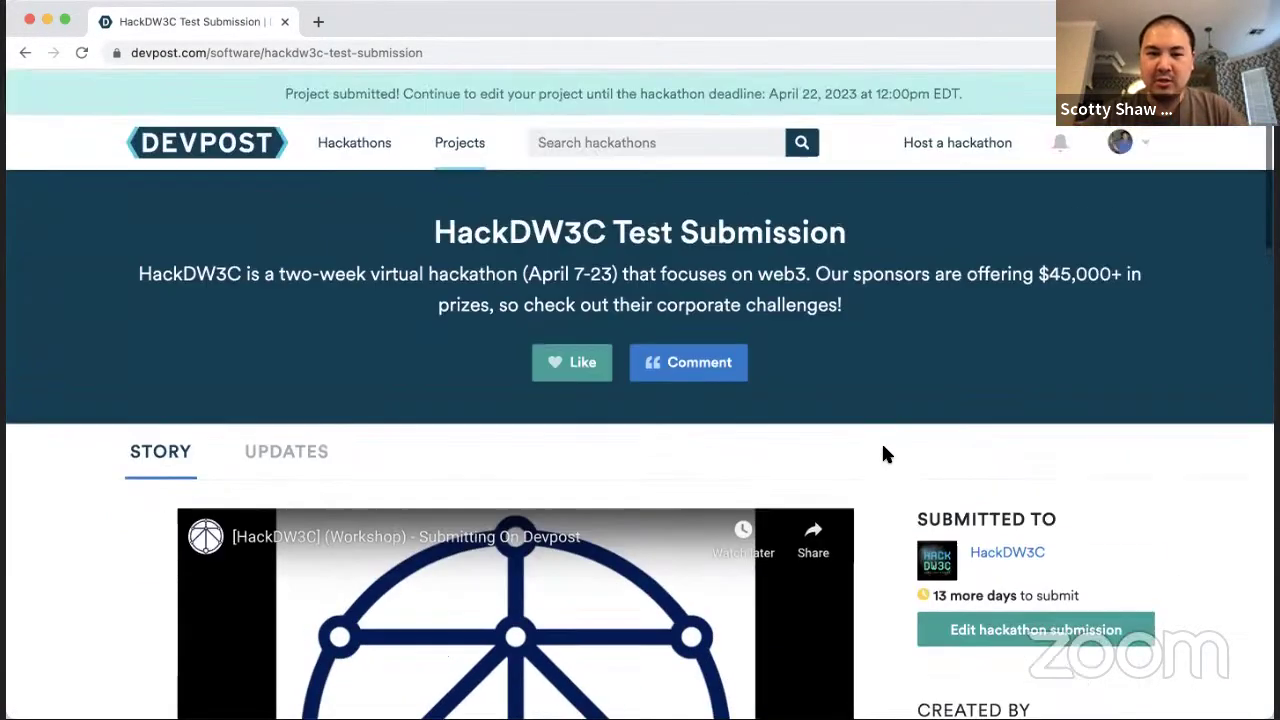
{"action": "scroll", "coordinate": [583, 443], "scroll_direction": "down", "scroll_amount": 4}
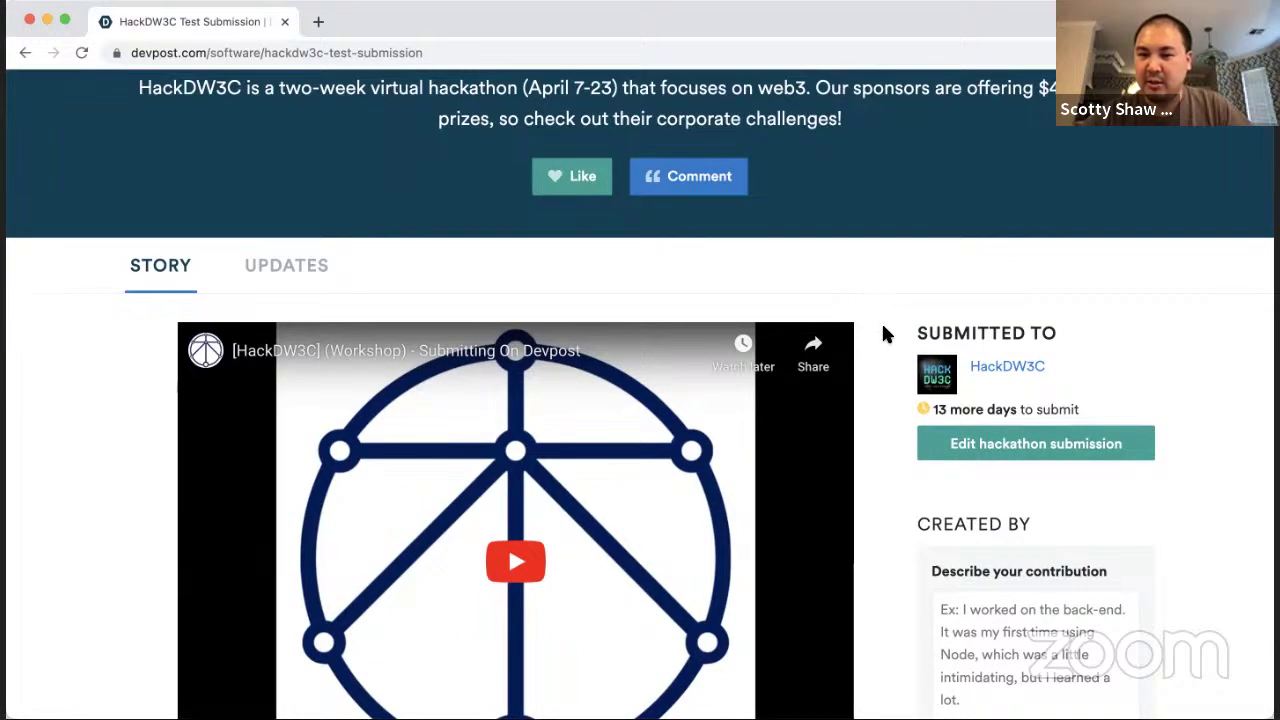
{"action": "scroll", "coordinate": [881, 339], "scroll_direction": "down", "scroll_amount": 3}
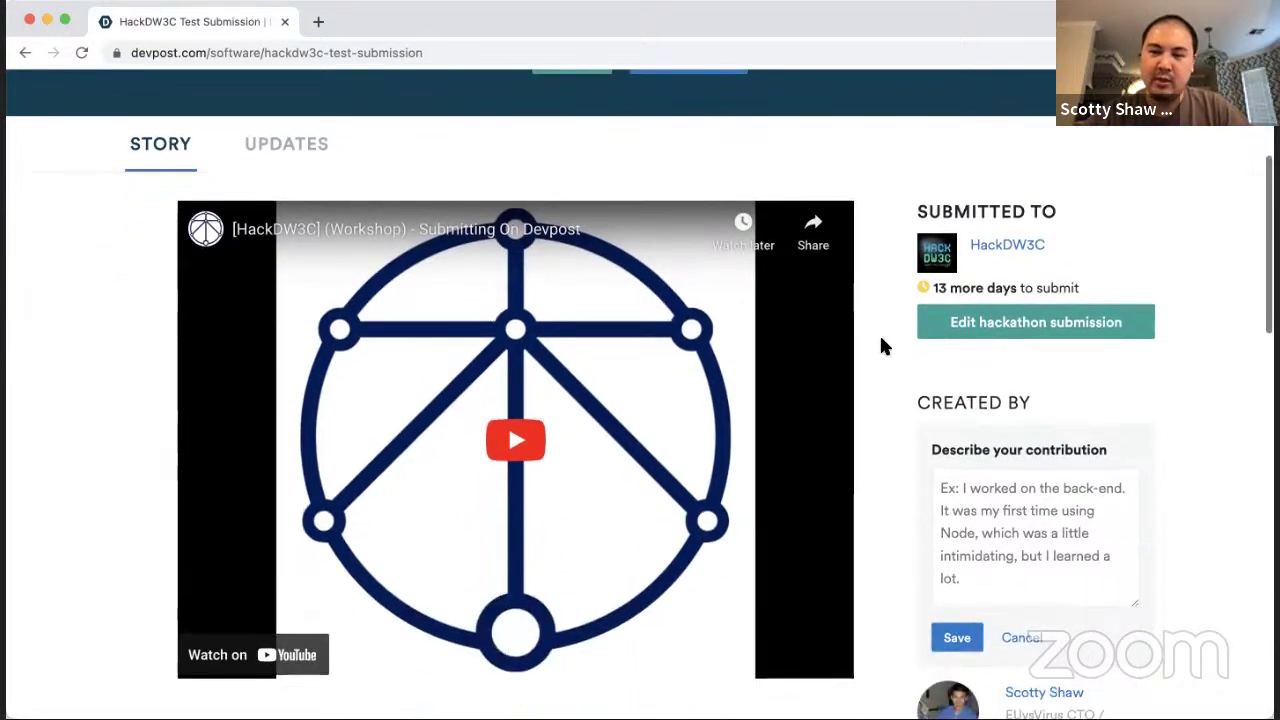
{"action": "scroll", "coordinate": [881, 339], "scroll_direction": "down", "scroll_amount": 5}
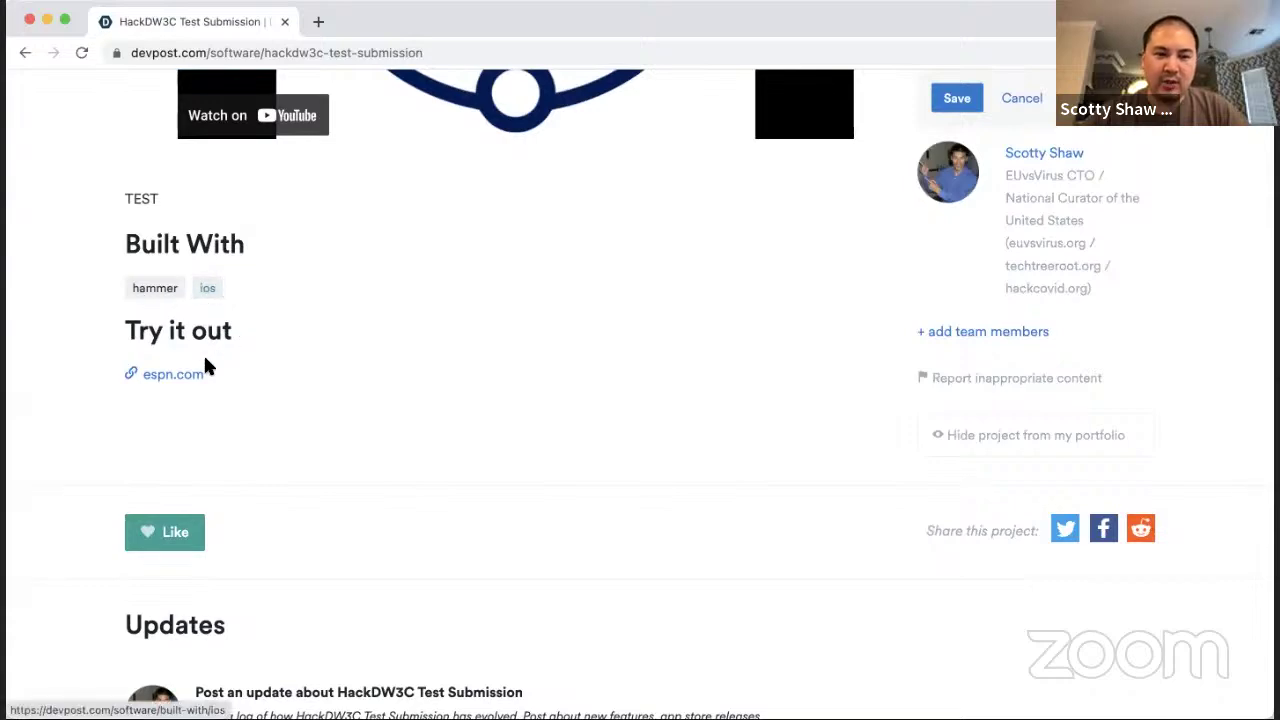
{"action": "scroll", "coordinate": [293, 358], "scroll_direction": "down", "scroll_amount": 1}
{"action": "scroll", "coordinate": [240, 320], "scroll_direction": "down", "scroll_amount": 3}
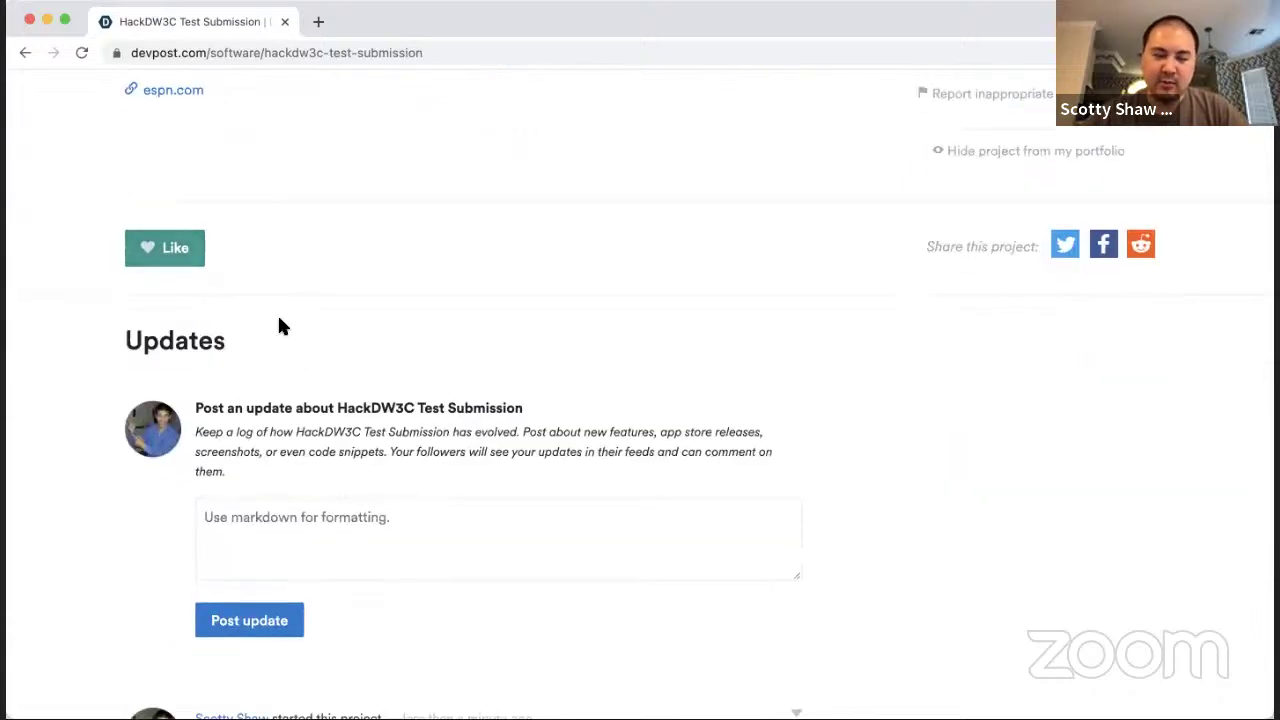
{"action": "scroll", "coordinate": [300, 318], "scroll_direction": "down", "scroll_amount": 2}
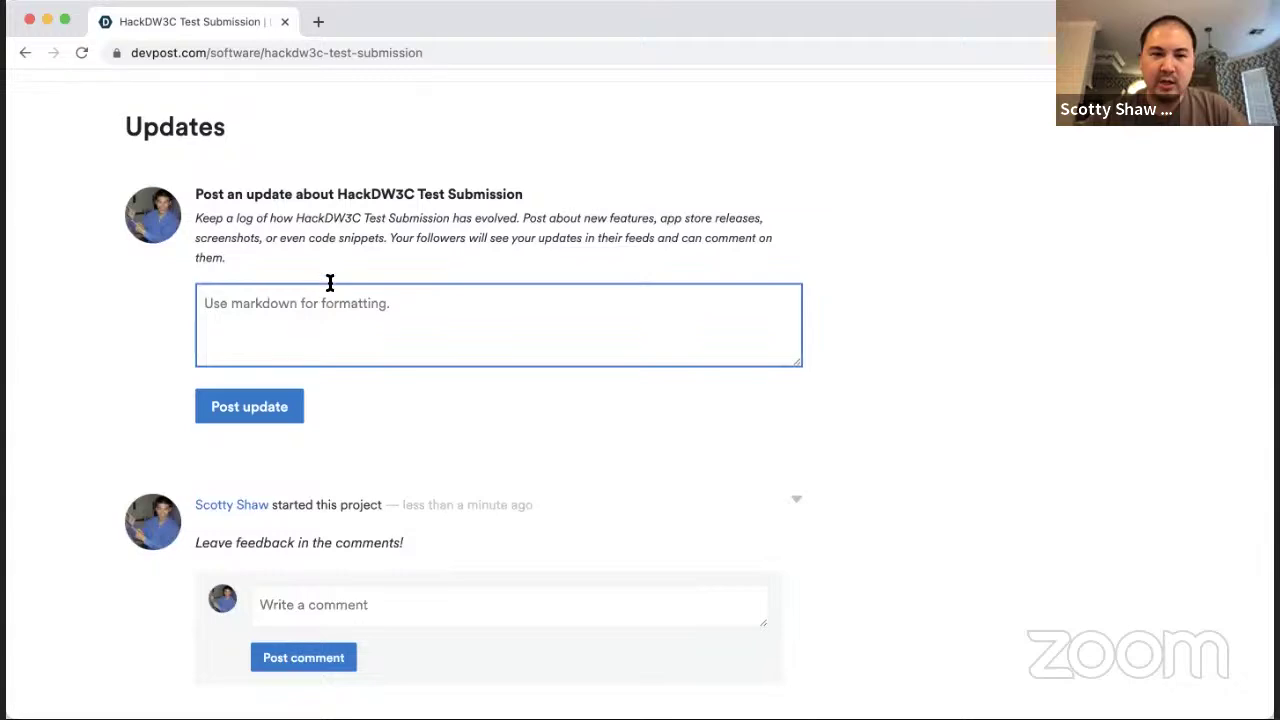
{"action": "scroll", "coordinate": [328, 344], "scroll_direction": "down", "scroll_amount": 3}
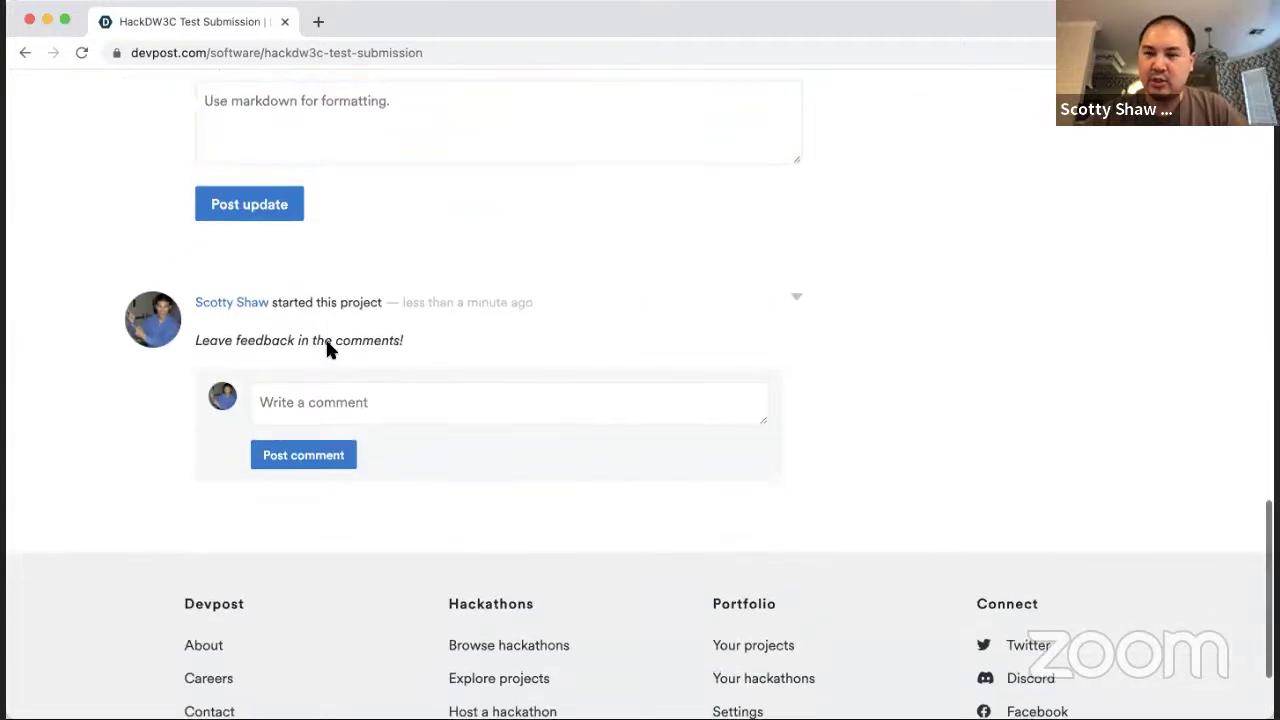
{"action": "scroll", "coordinate": [328, 345], "scroll_direction": "up", "scroll_amount": 5}
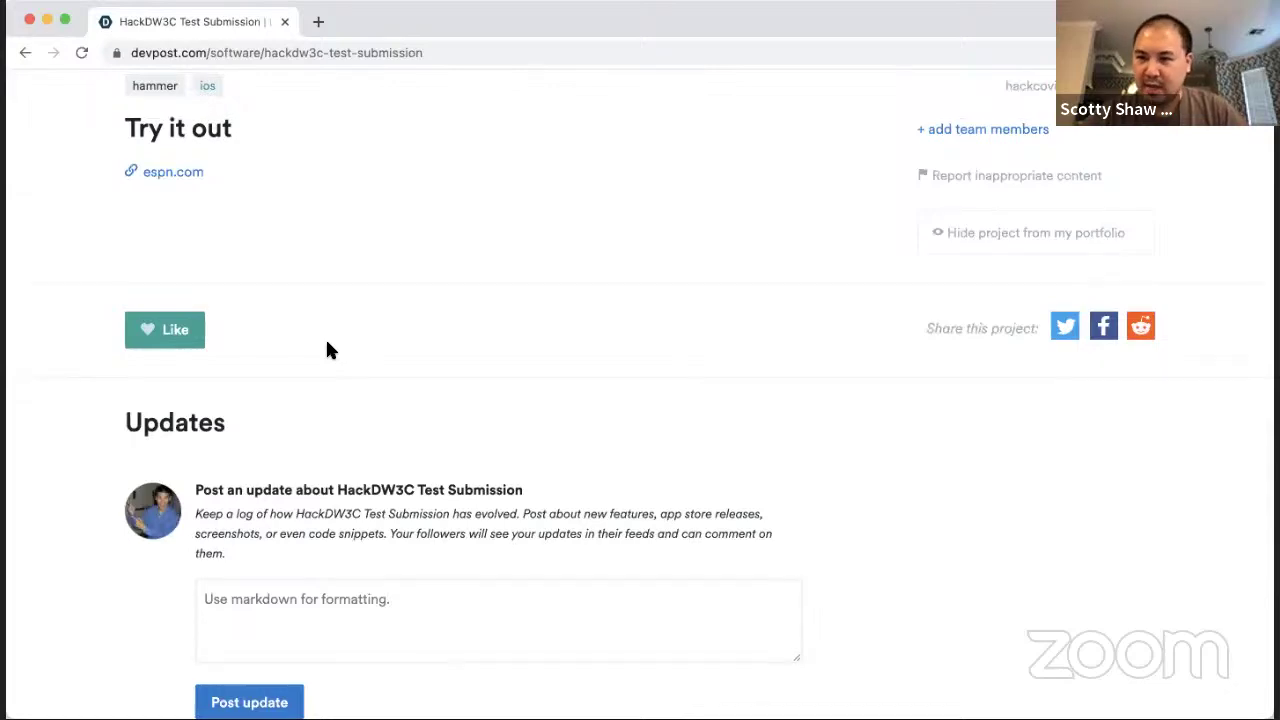
{"action": "scroll", "coordinate": [328, 350], "scroll_direction": "up", "scroll_amount": 7}
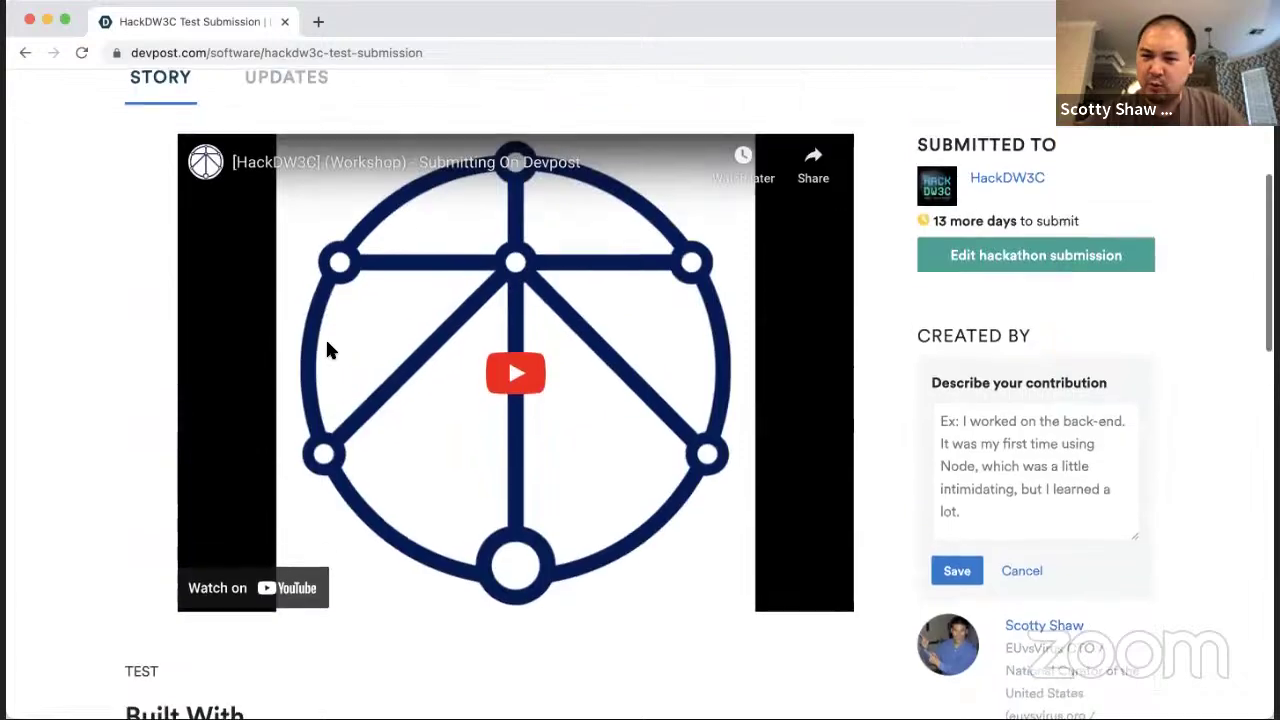
{"action": "scroll", "coordinate": [322, 340], "scroll_direction": "up", "scroll_amount": 5}
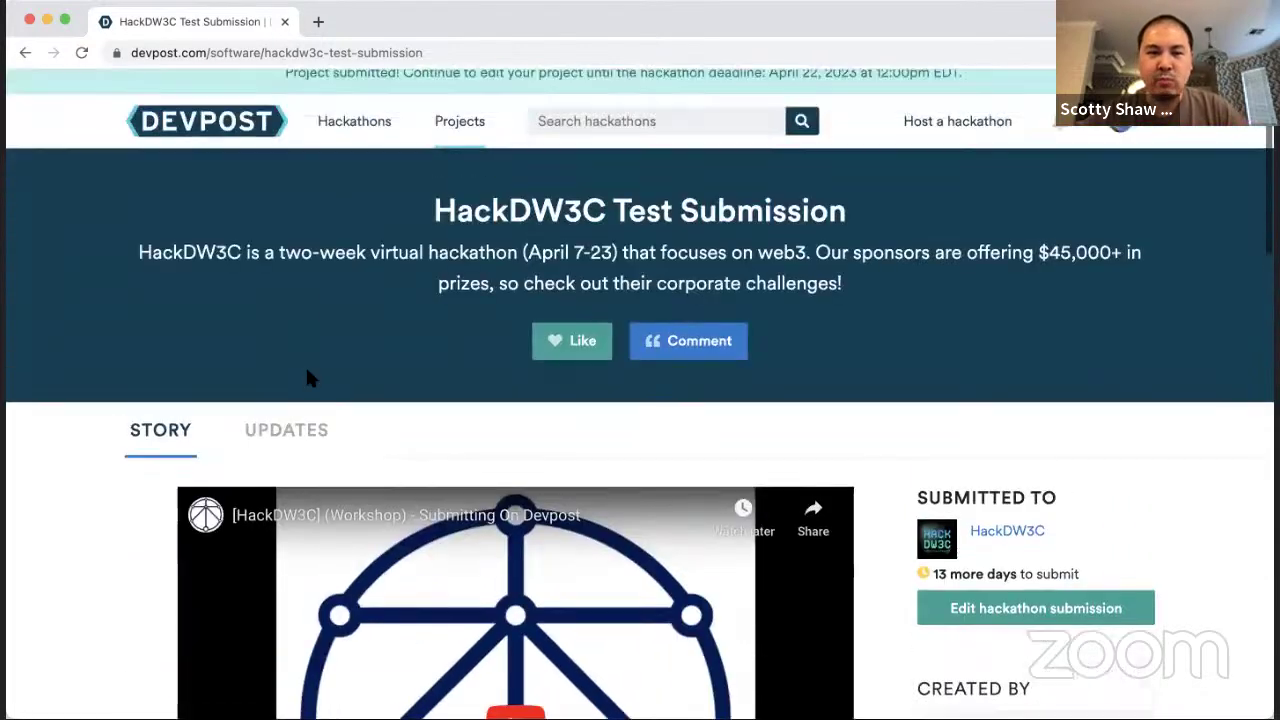
{"action": "left_click", "coordinate": [290, 440]}
{"action": "left_click", "coordinate": [416, 313]}
{"action": "scroll", "coordinate": [416, 313], "scroll_direction": "up", "scroll_amount": 15}
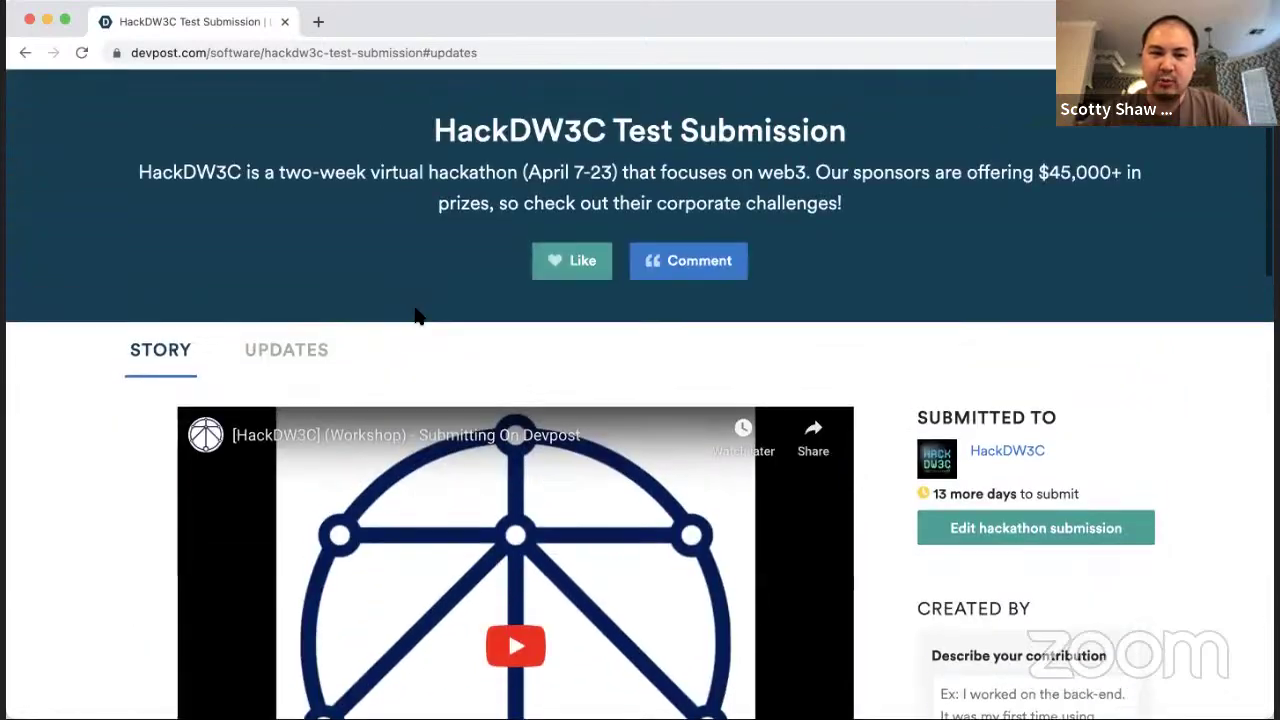
{"action": "left_click", "coordinate": [290, 364]}
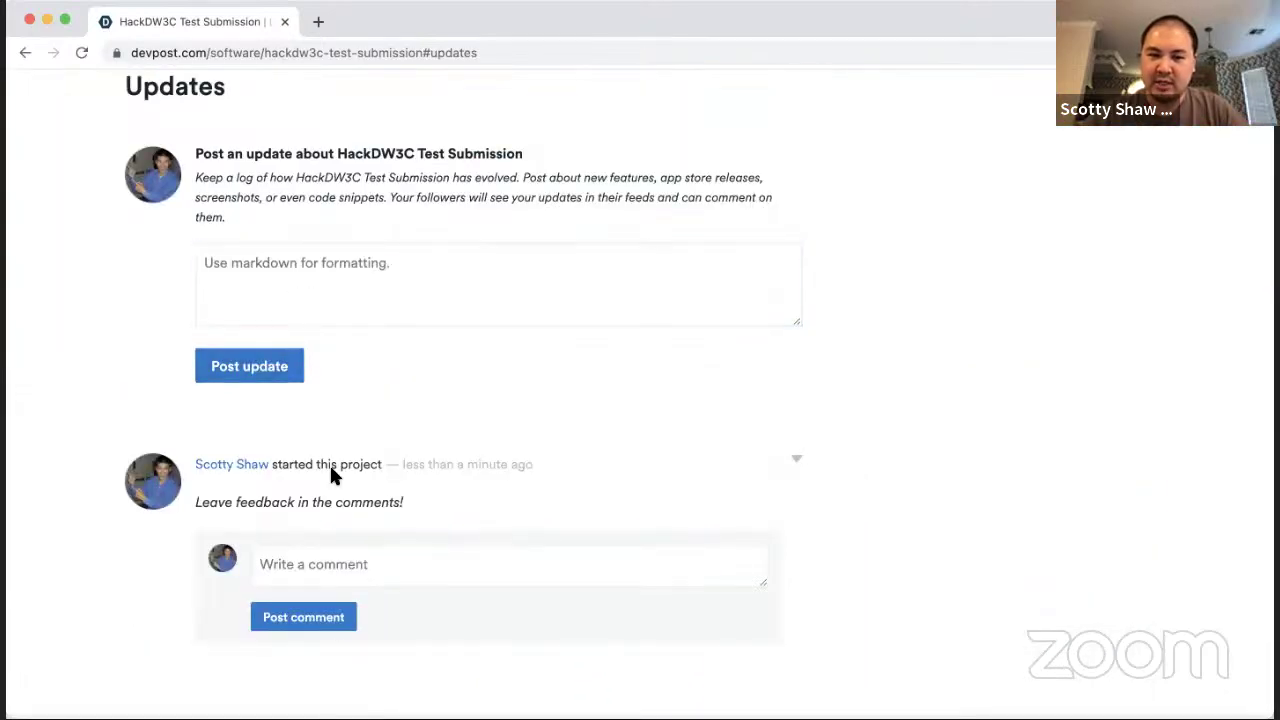
{"action": "left_click", "coordinate": [537, 322]}
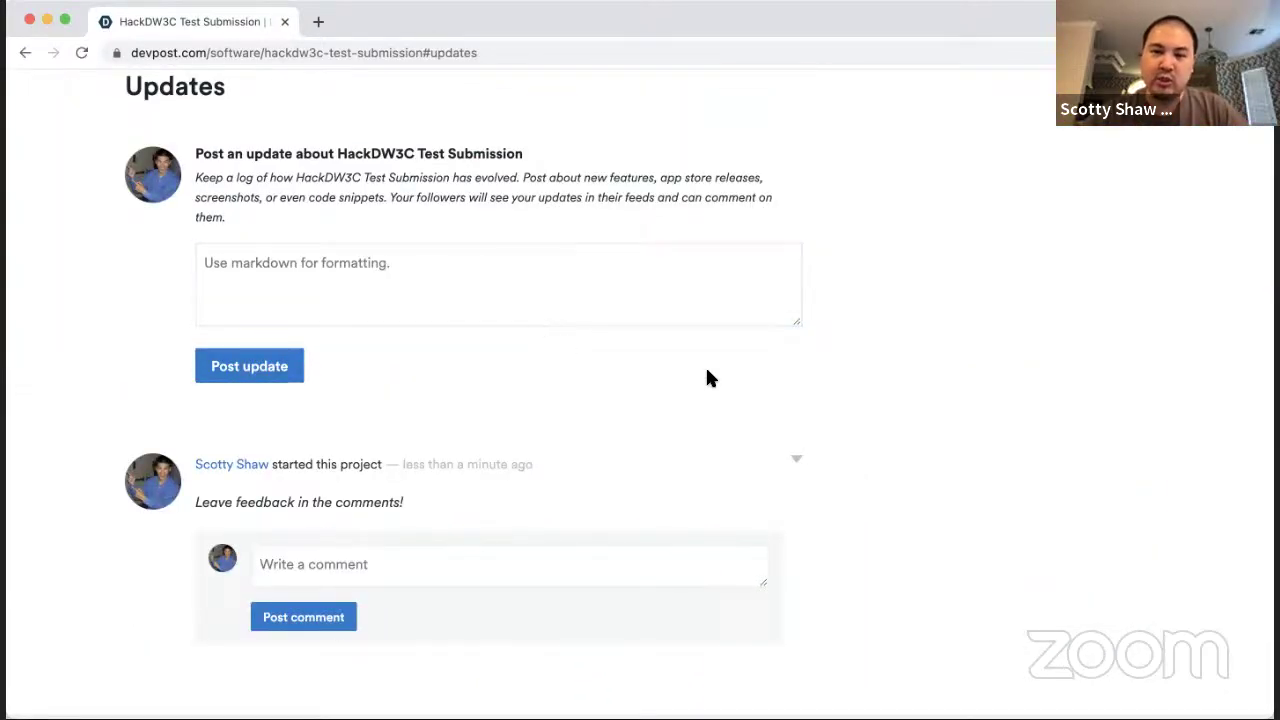
{"action": "scroll", "coordinate": [712, 377], "scroll_direction": "up", "scroll_amount": 10}
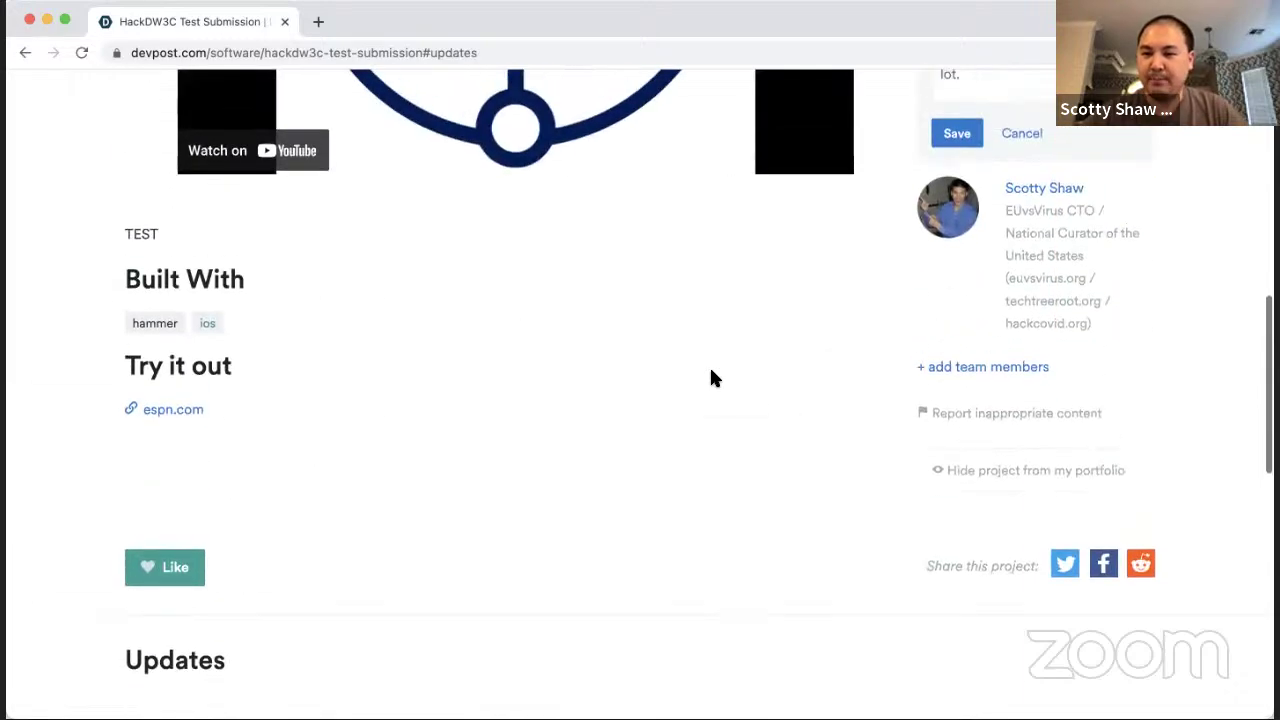
{"action": "scroll", "coordinate": [712, 377], "scroll_direction": "up", "scroll_amount": 3}
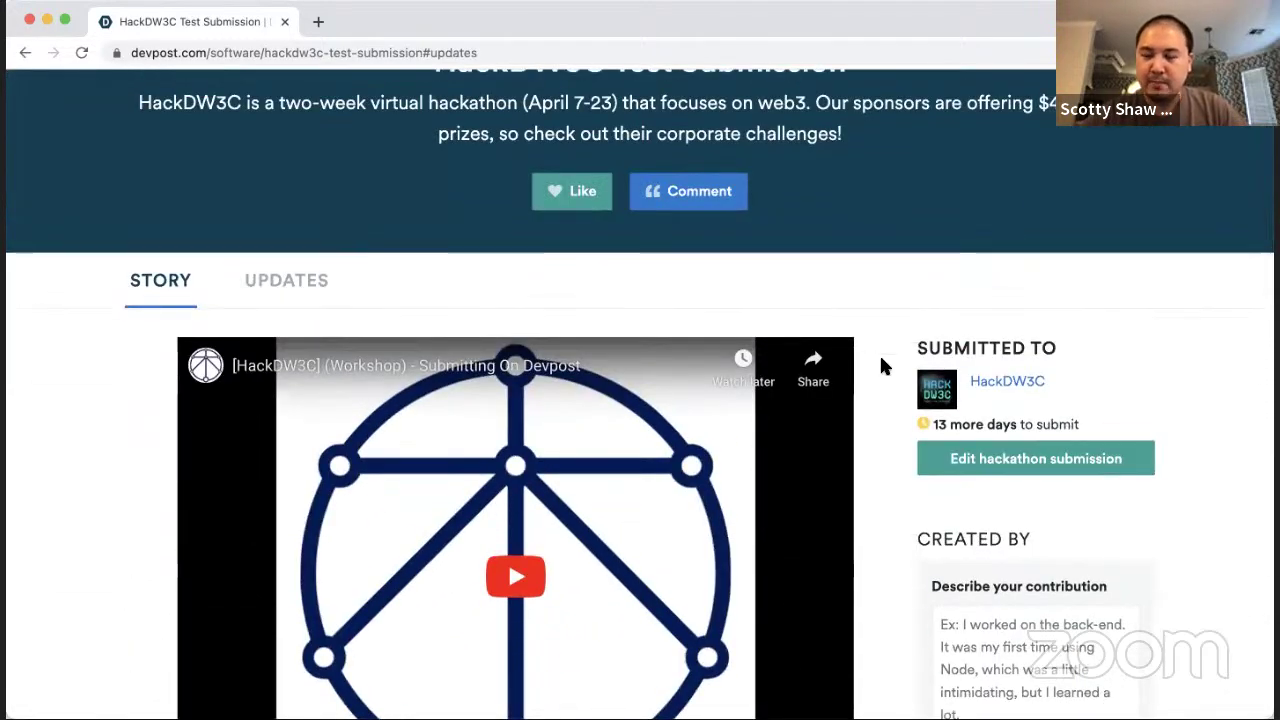
Step: Edit the submission and invite a teammate by entering their e-mail address on Manage team
{"action": "left_click", "coordinate": [979, 459]}
{"action": "scroll", "coordinate": [605, 503], "scroll_direction": "down", "scroll_amount": 3}
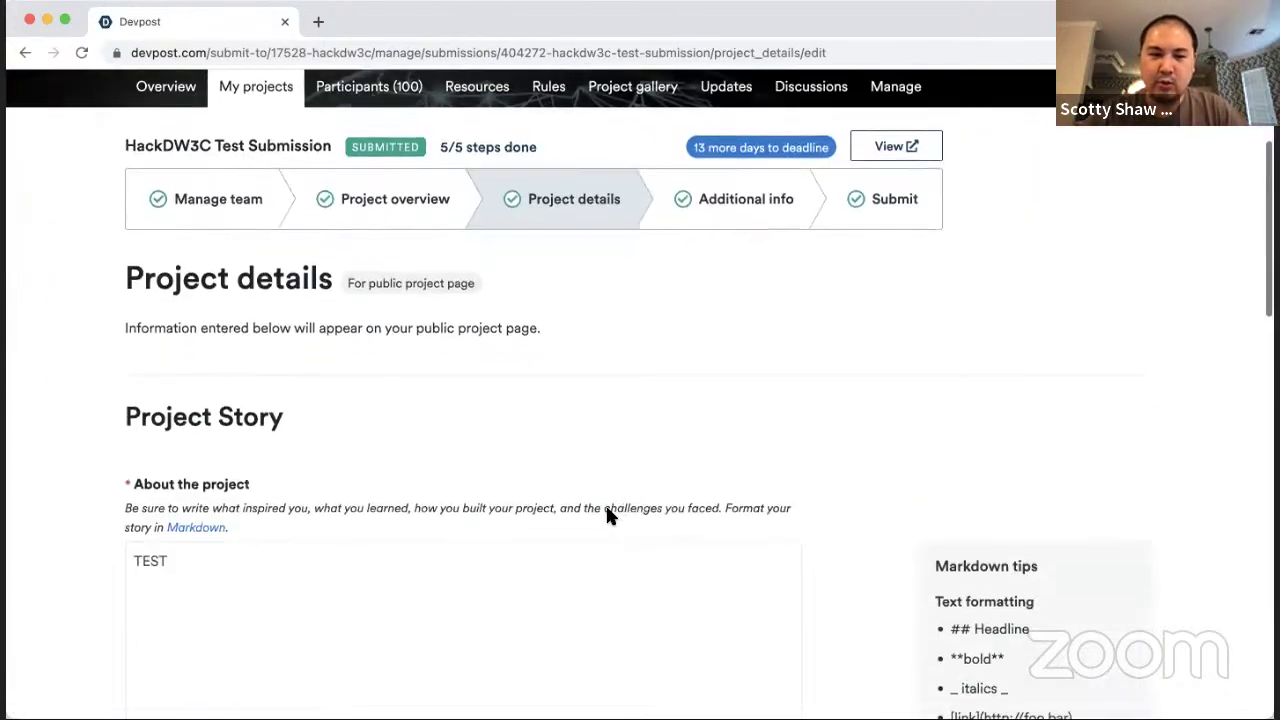
{"action": "left_click", "coordinate": [216, 218]}
{"action": "scroll", "coordinate": [441, 319], "scroll_direction": "down", "scroll_amount": 3}
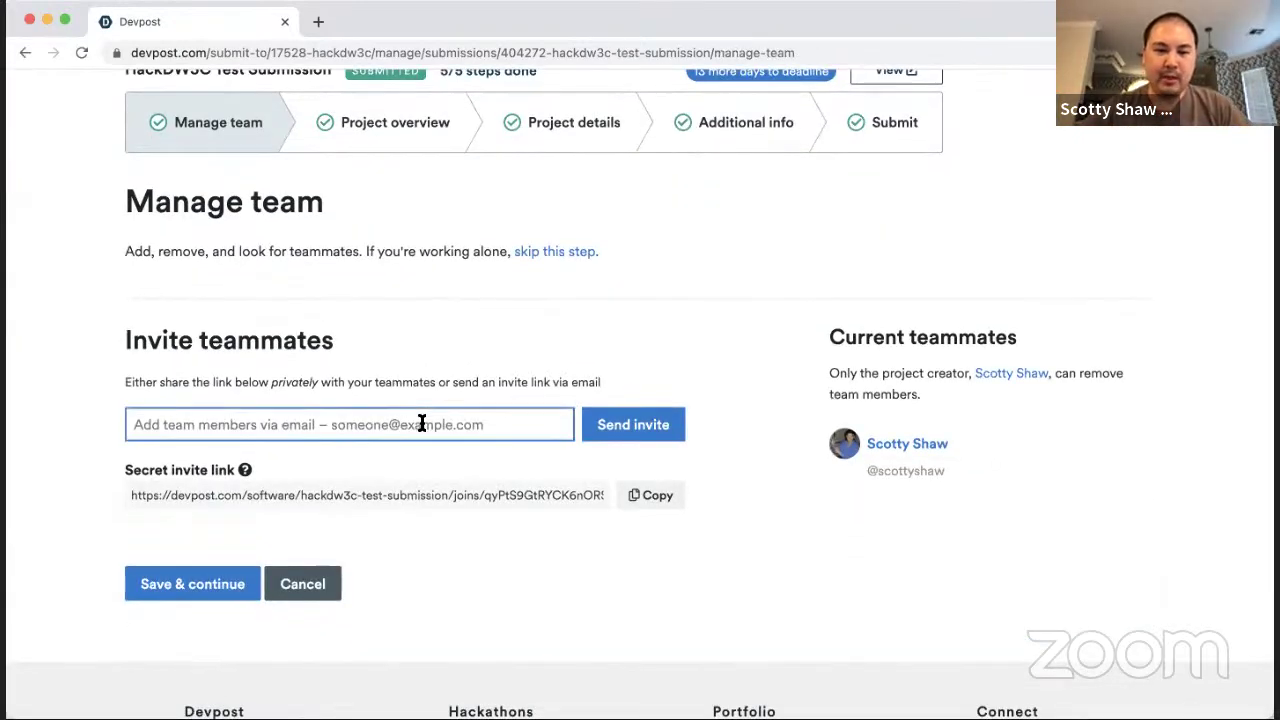
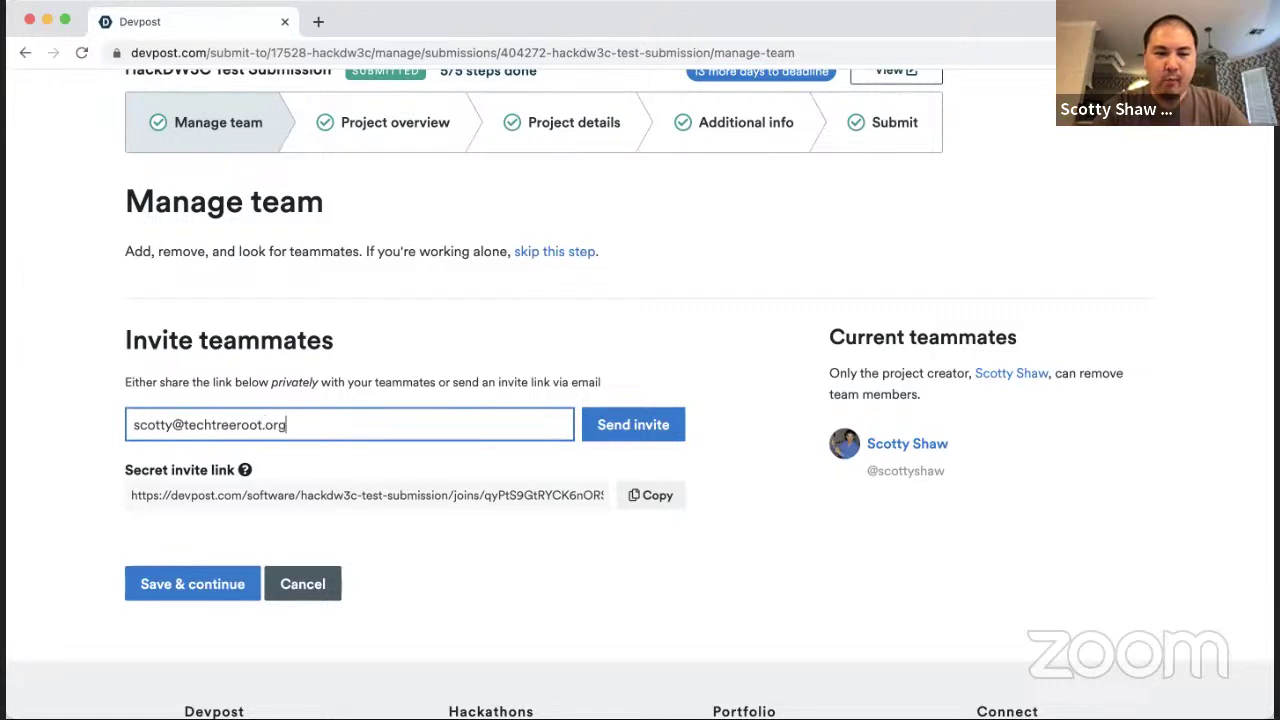
{"action": "key", "text": "Return"}
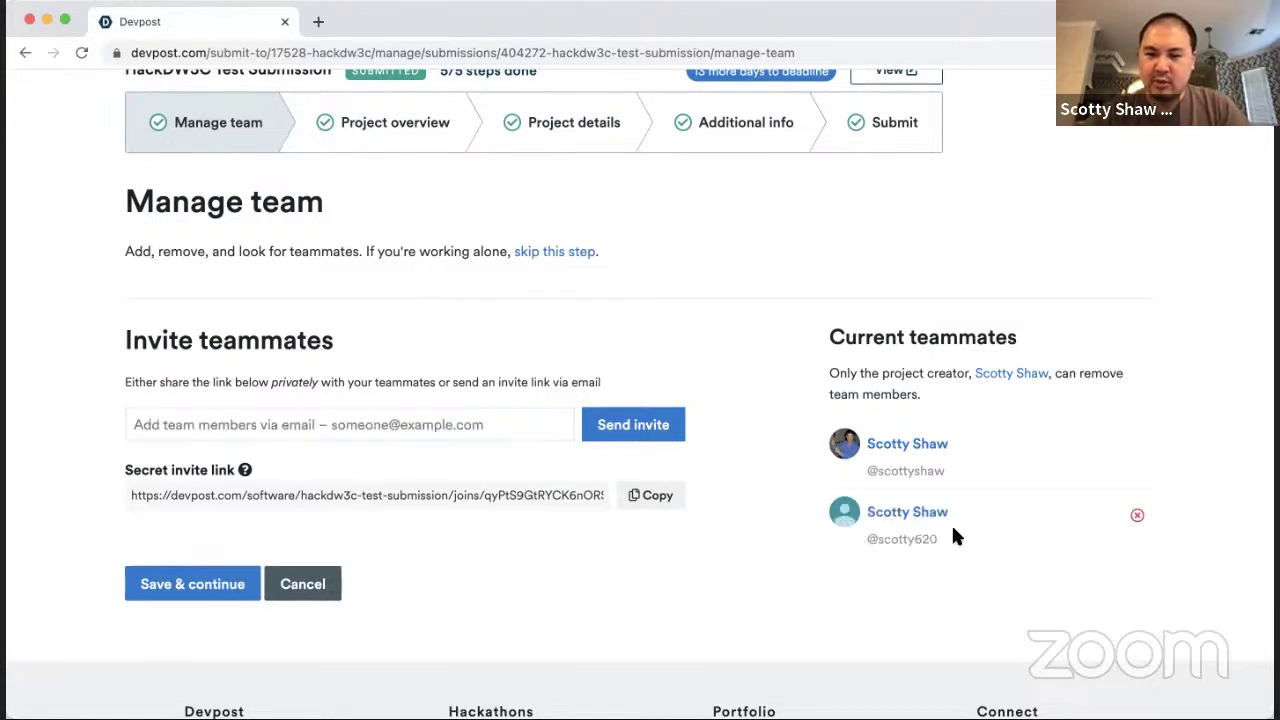
{"action": "left_click", "coordinate": [349, 430]}
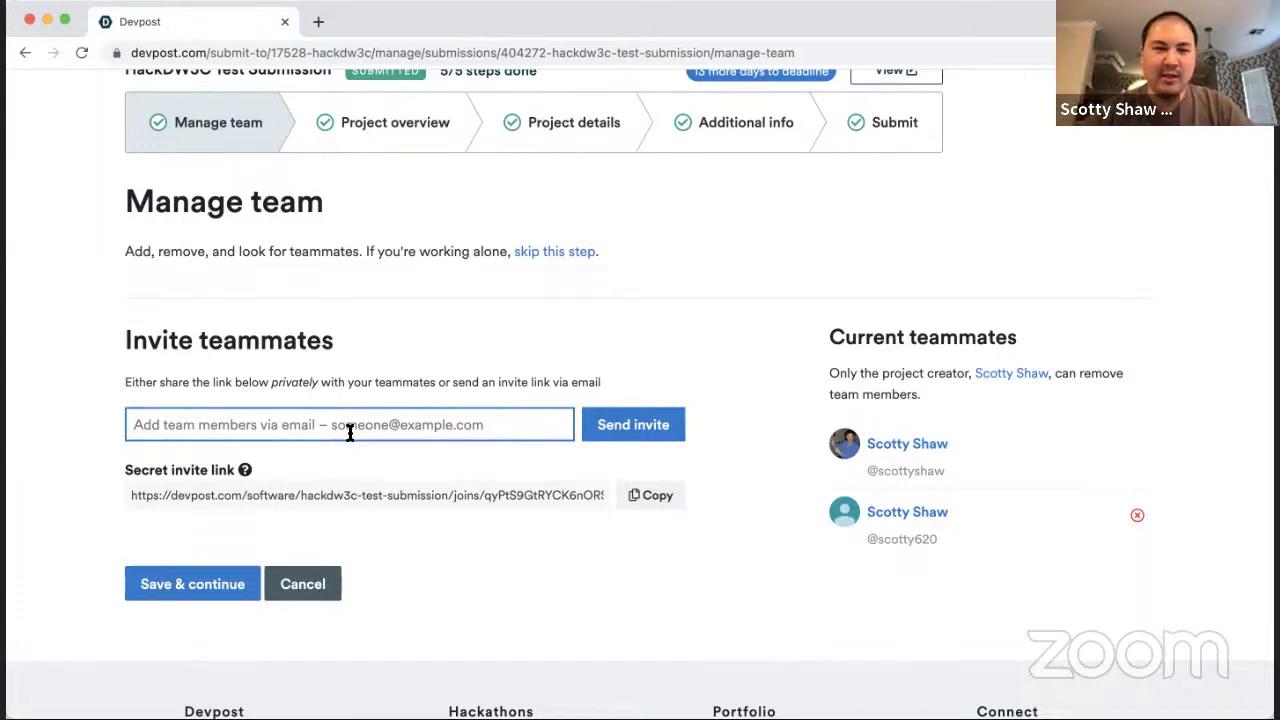
Step: Copy the secret invite link, paste it into new browser tabs, and return to Manage team
{"action": "scroll", "coordinate": [349, 432], "scroll_direction": "up", "scroll_amount": 2}
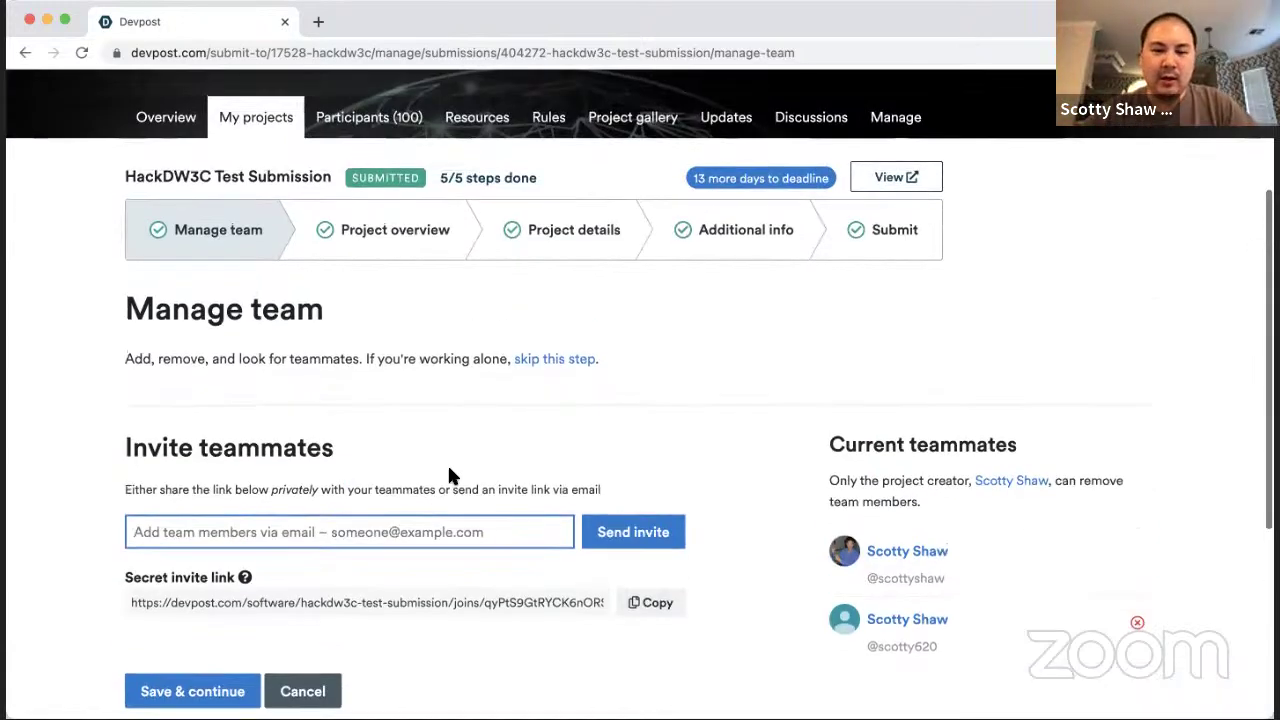
{"action": "left_click", "coordinate": [637, 605]}
{"action": "key", "text": "ctrl+c"}
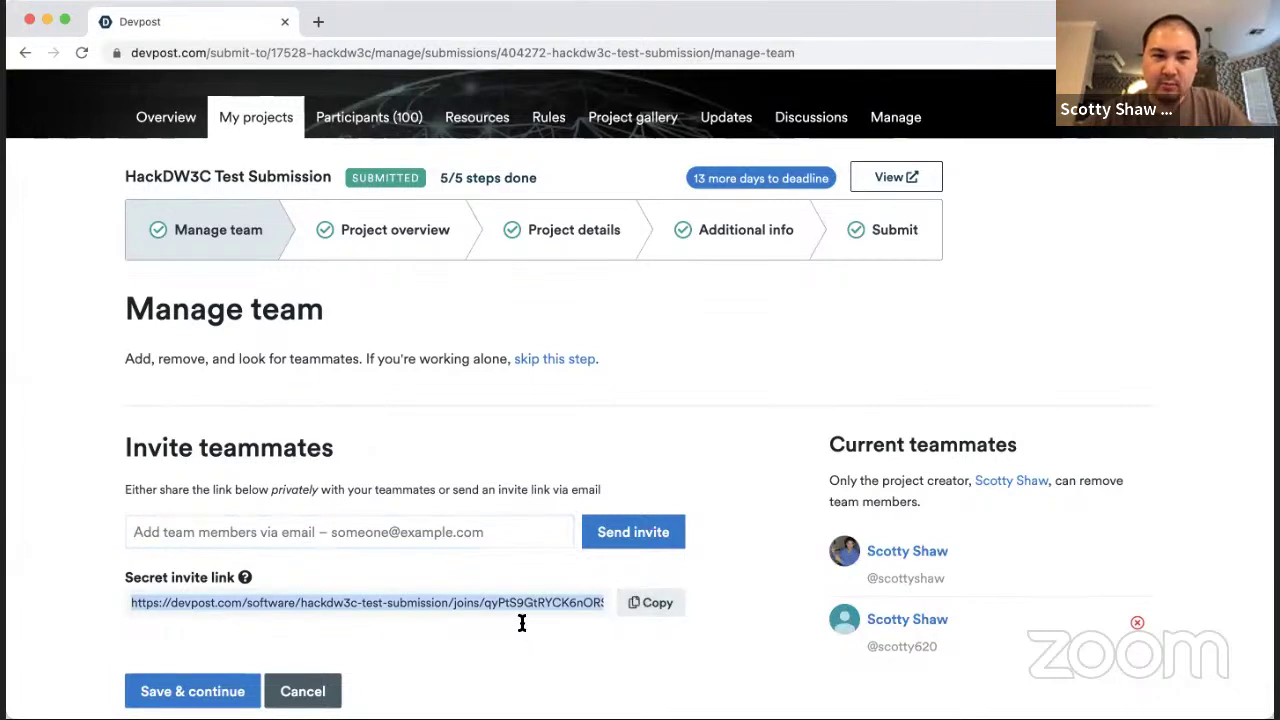
{"action": "key", "text": "ctrl+t"}
{"action": "key", "text": "ctrl+v"}
{"action": "key", "text": "Return"}
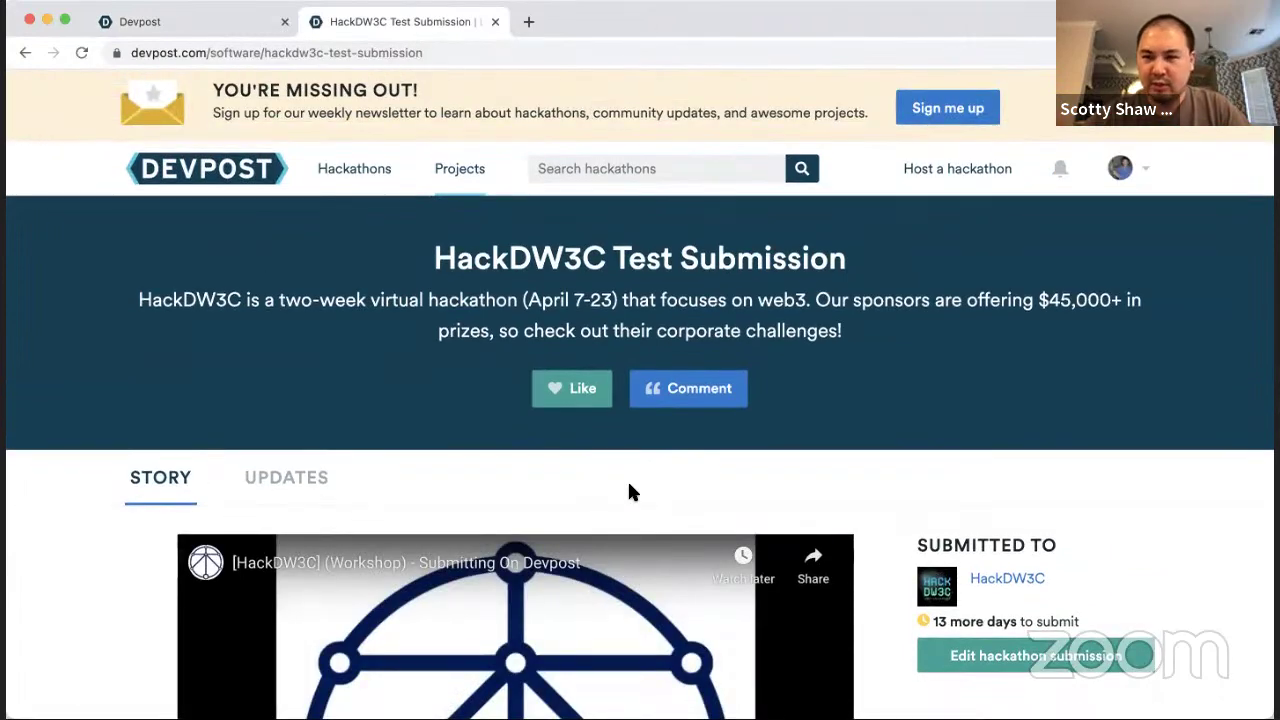
{"action": "key", "text": "ctrl+w"}
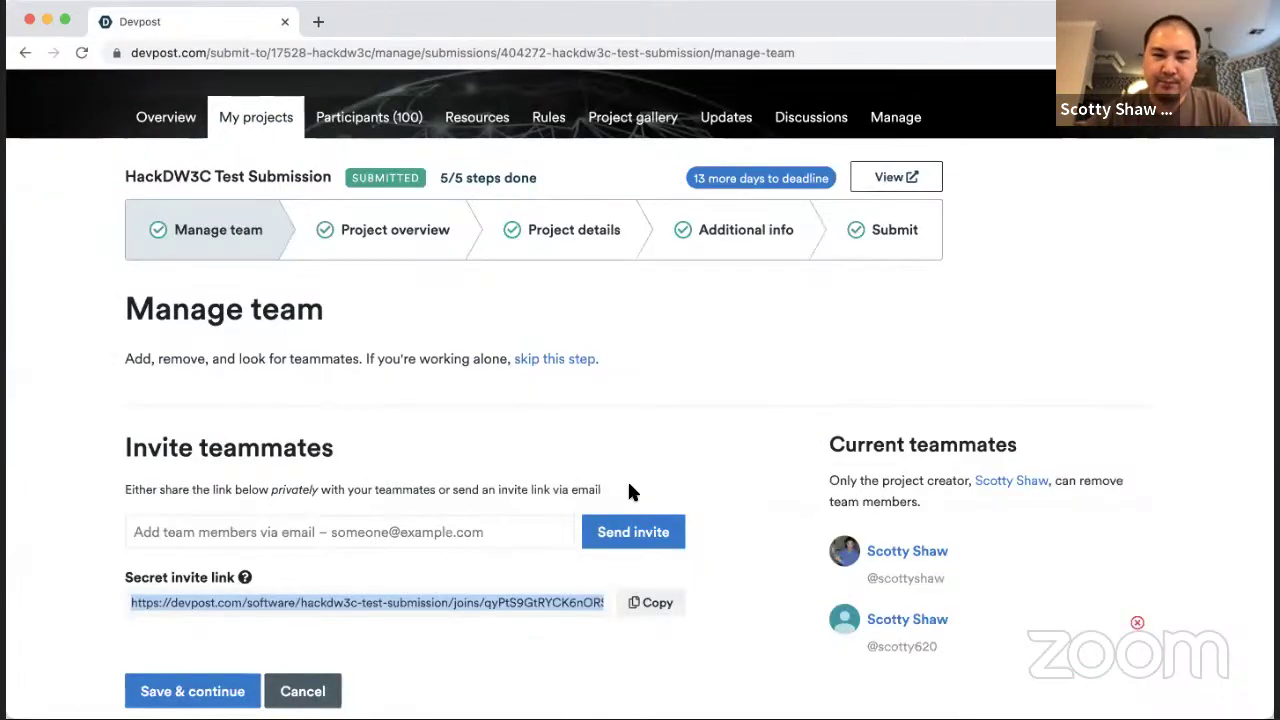
{"action": "key", "text": "ctrl+t"}
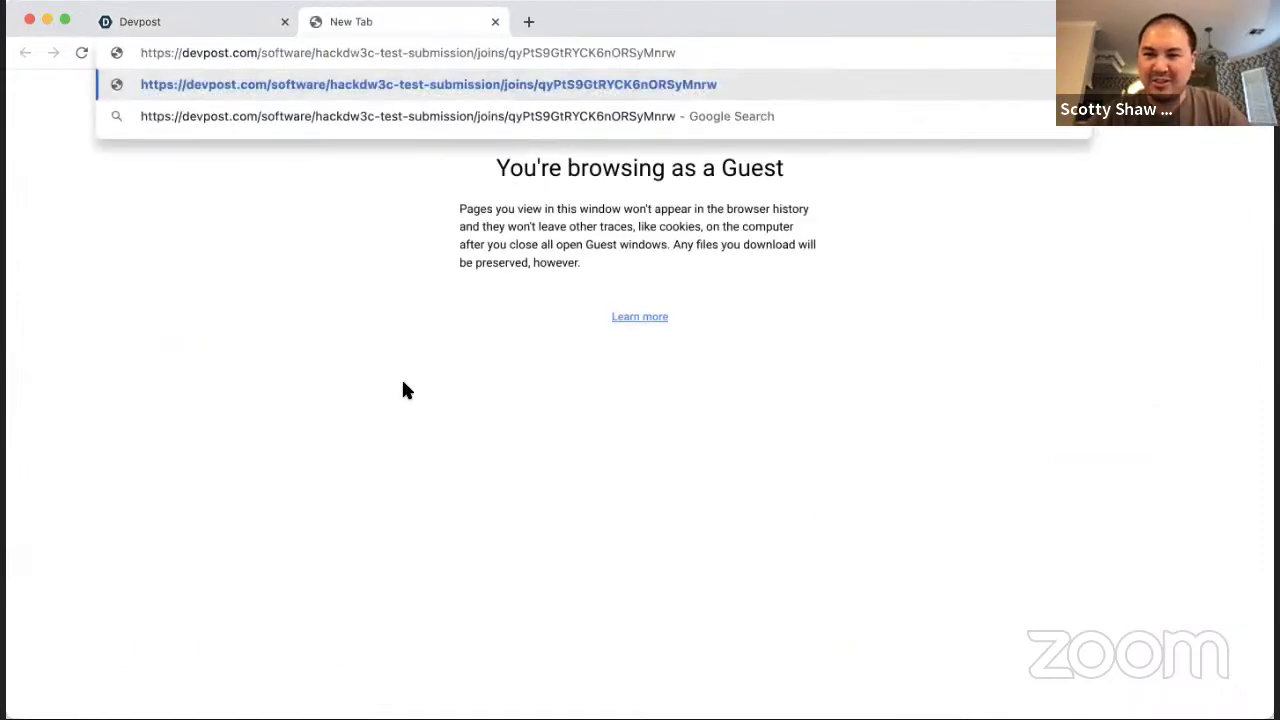
{"action": "key", "text": "ctrl+shift+Tab"}
{"action": "scroll", "coordinate": [391, 457], "scroll_direction": "down", "scroll_amount": 2}
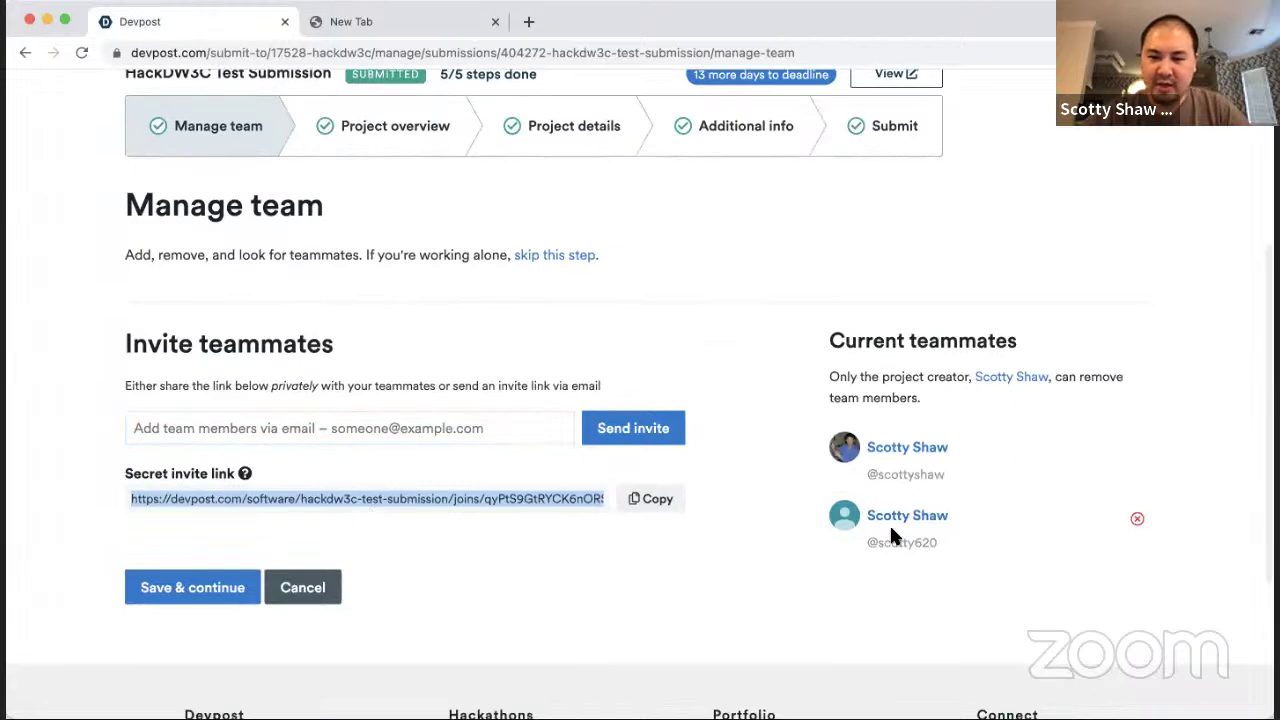
Step: Open the public project page in a new tab
{"action": "scroll", "coordinate": [589, 565], "scroll_direction": "up", "scroll_amount": 5}
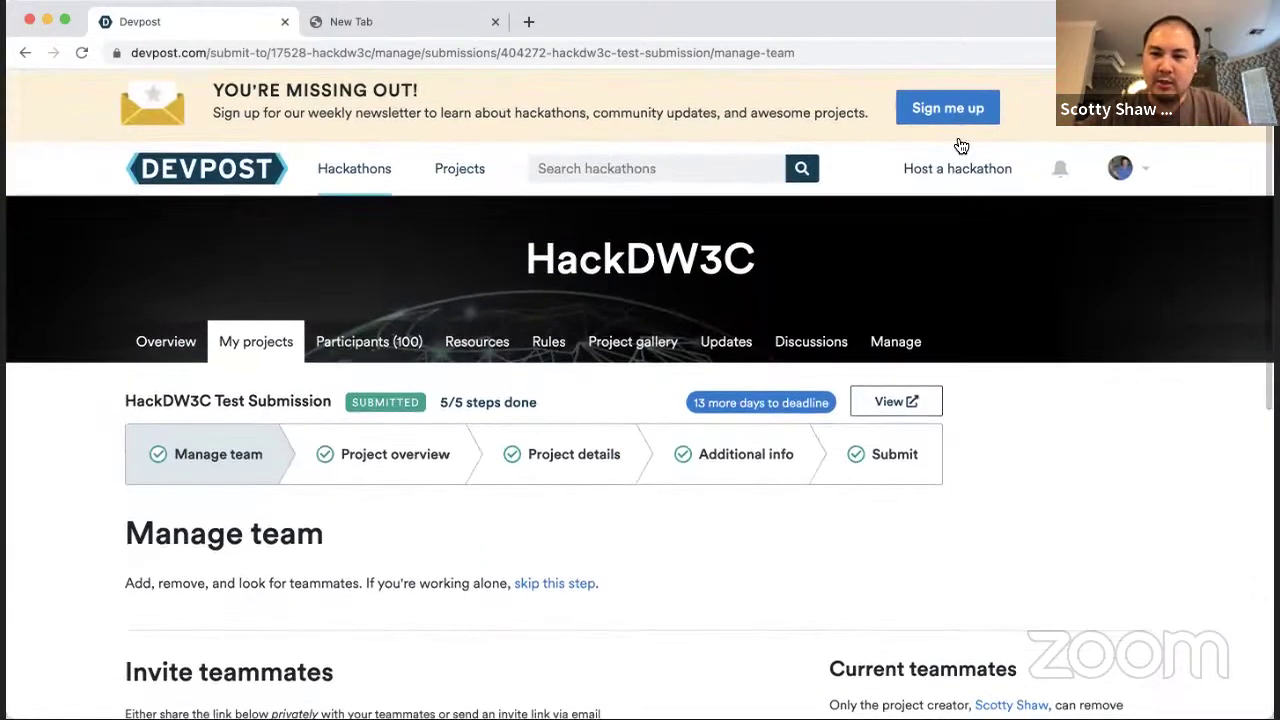
{"action": "right_click", "coordinate": [895, 405]}
{"action": "left_click", "coordinate": [910, 414]}
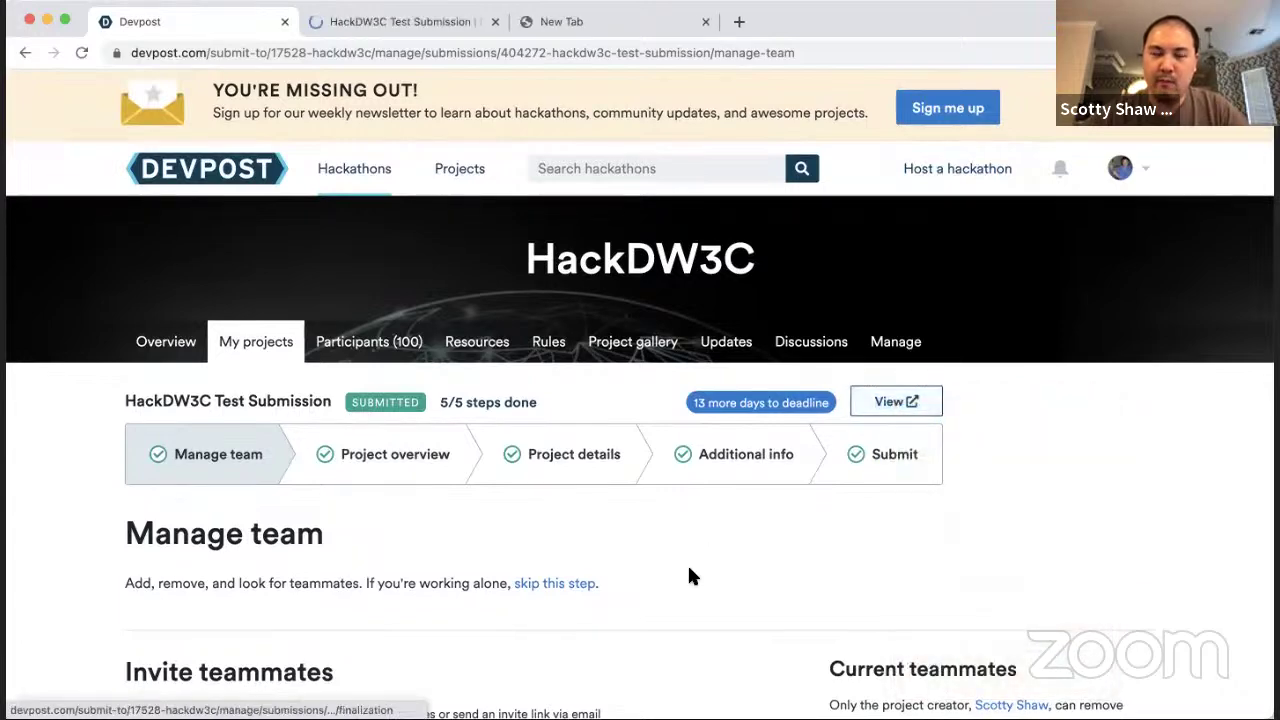
{"action": "key", "text": "ctrl+Tab"}
{"action": "scroll", "coordinate": [688, 567], "scroll_direction": "down", "scroll_amount": 1}
{"action": "scroll", "coordinate": [690, 570], "scroll_direction": "down", "scroll_amount": 6}
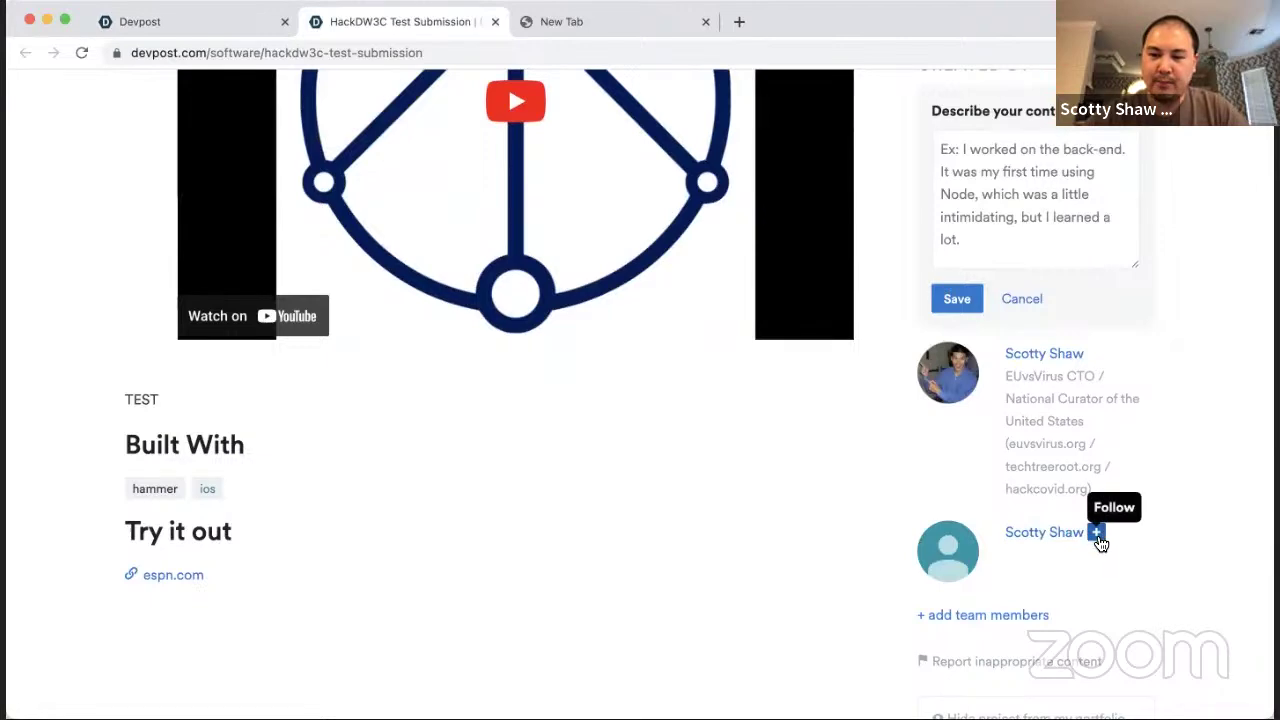
Step: Check the project's team members, then return to the Manage team tab
{"action": "left_click", "coordinate": [1010, 614]}
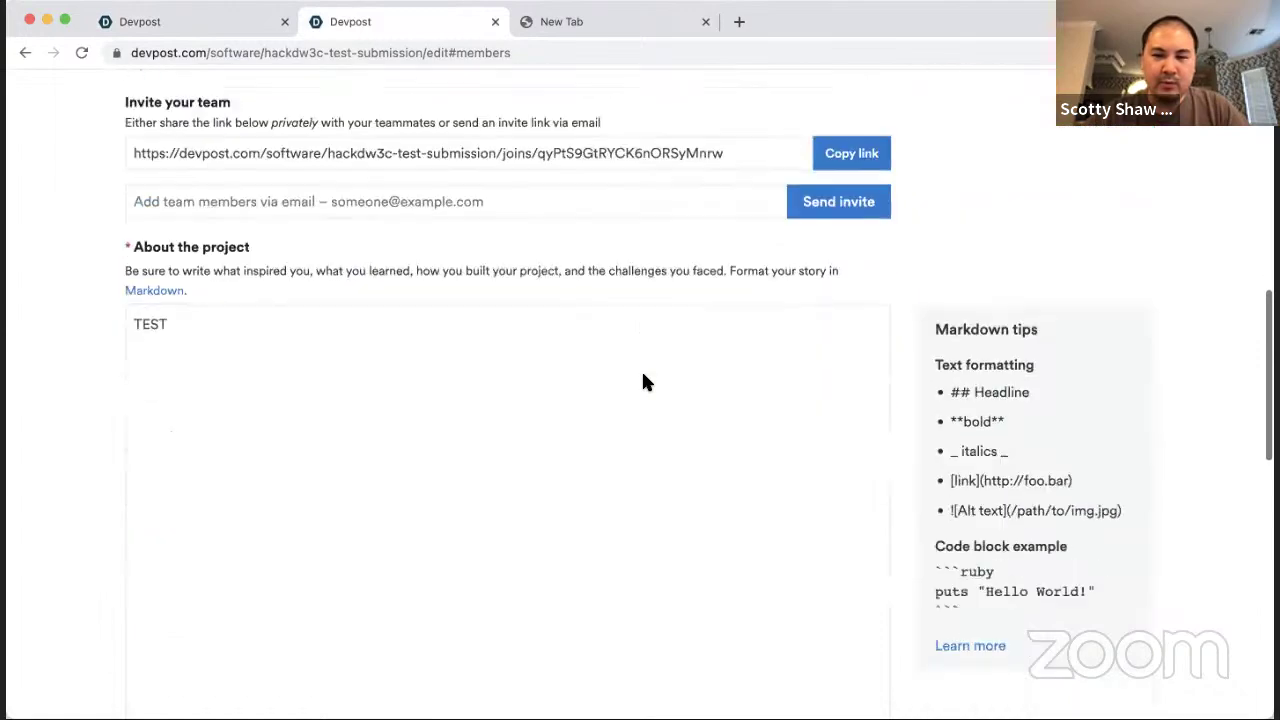
{"action": "left_click", "coordinate": [643, 382]}
{"action": "scroll", "coordinate": [515, 285], "scroll_direction": "down", "scroll_amount": 10}
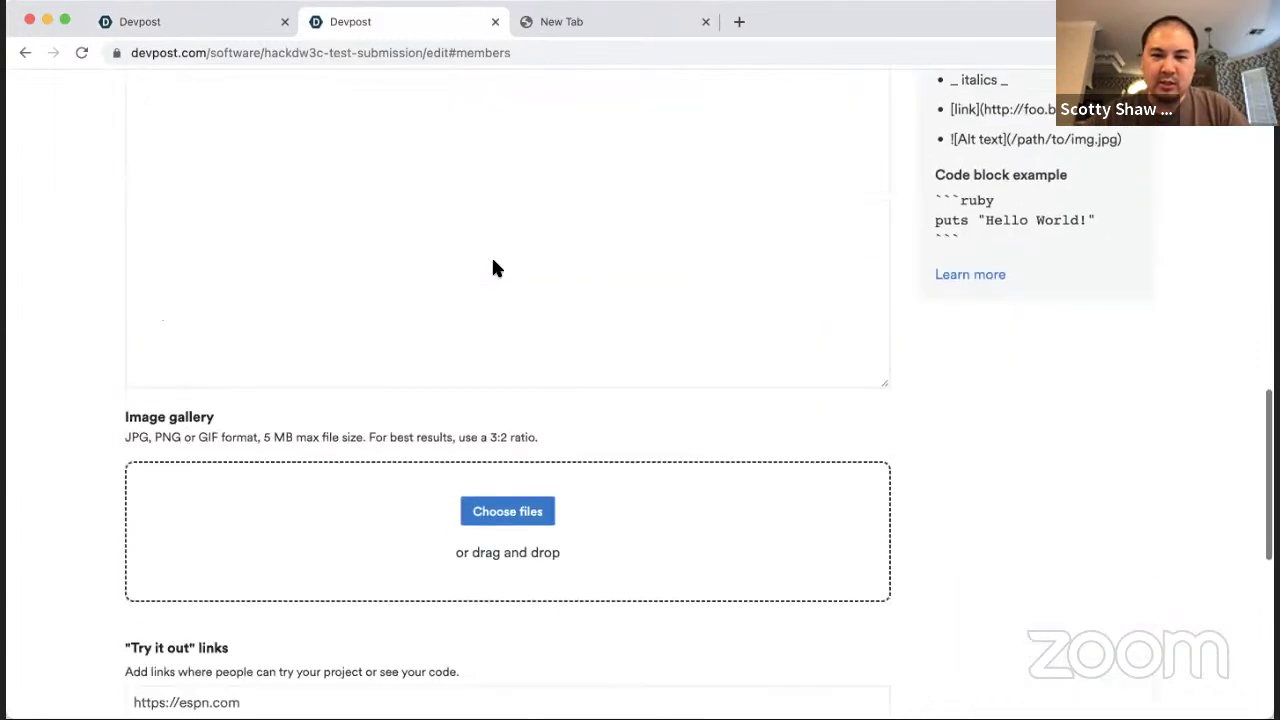
{"action": "scroll", "coordinate": [493, 262], "scroll_direction": "up", "scroll_amount": 15}
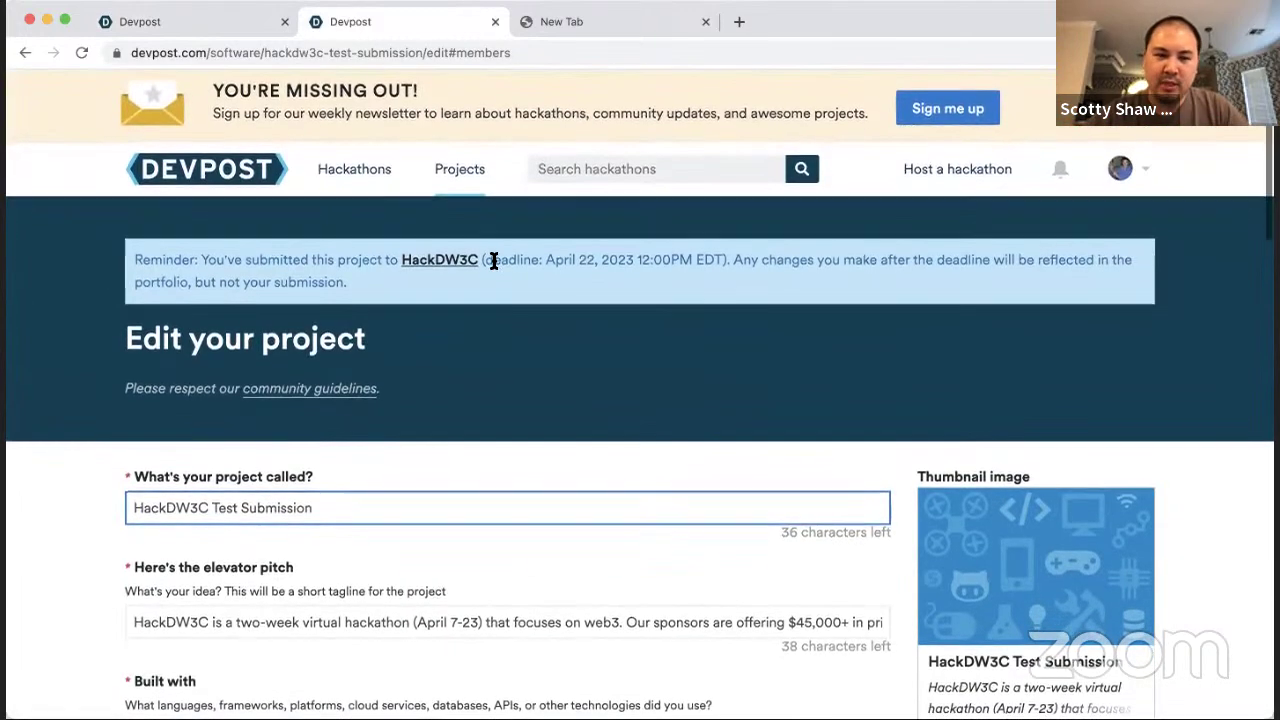
{"action": "key", "text": "ctrl+shift+Tab"}
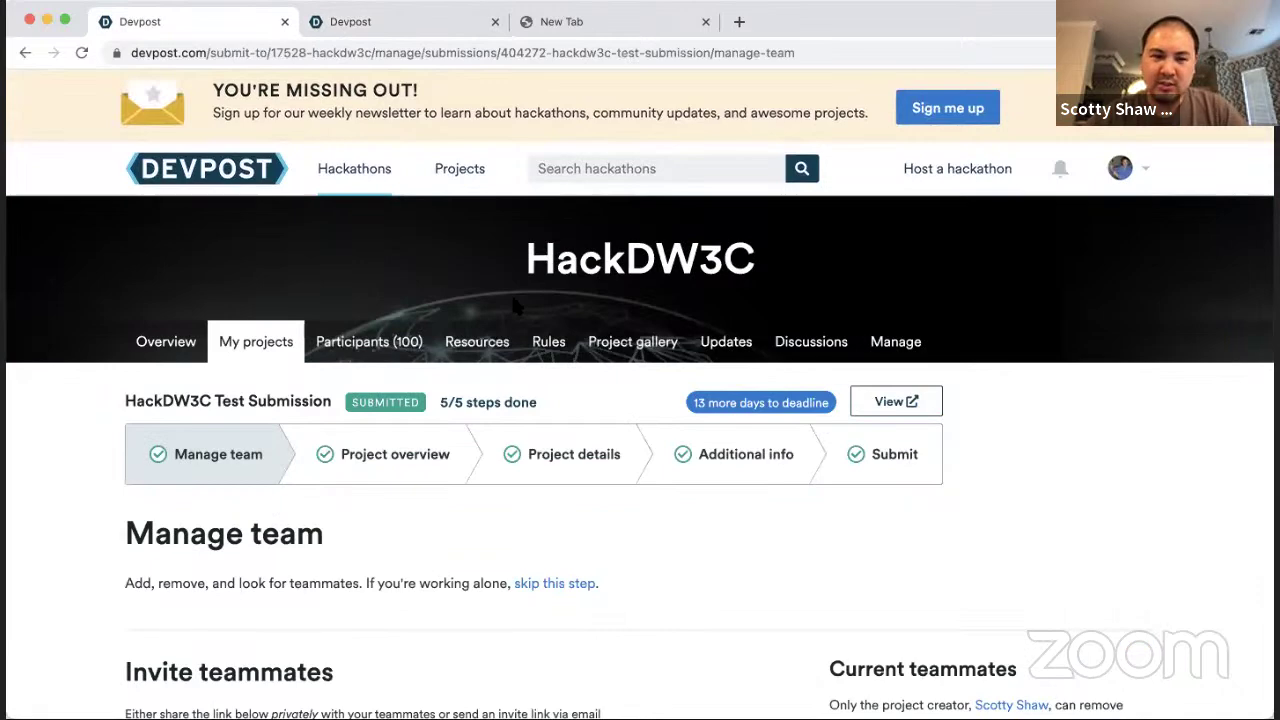
{"action": "scroll", "coordinate": [515, 306], "scroll_direction": "down", "scroll_amount": 5}
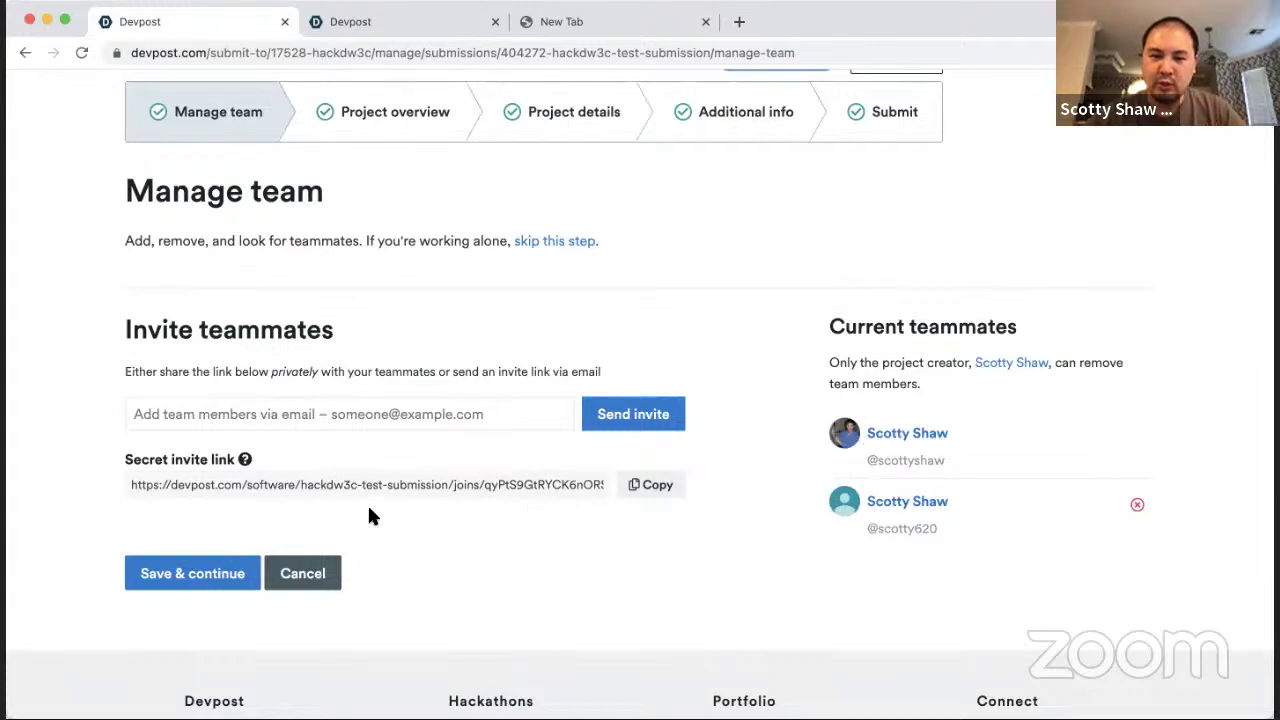
Step: On the Project overview step, replace 'Test' in the project name with 'Workshop Video'
{"action": "left_click", "coordinate": [192, 574]}
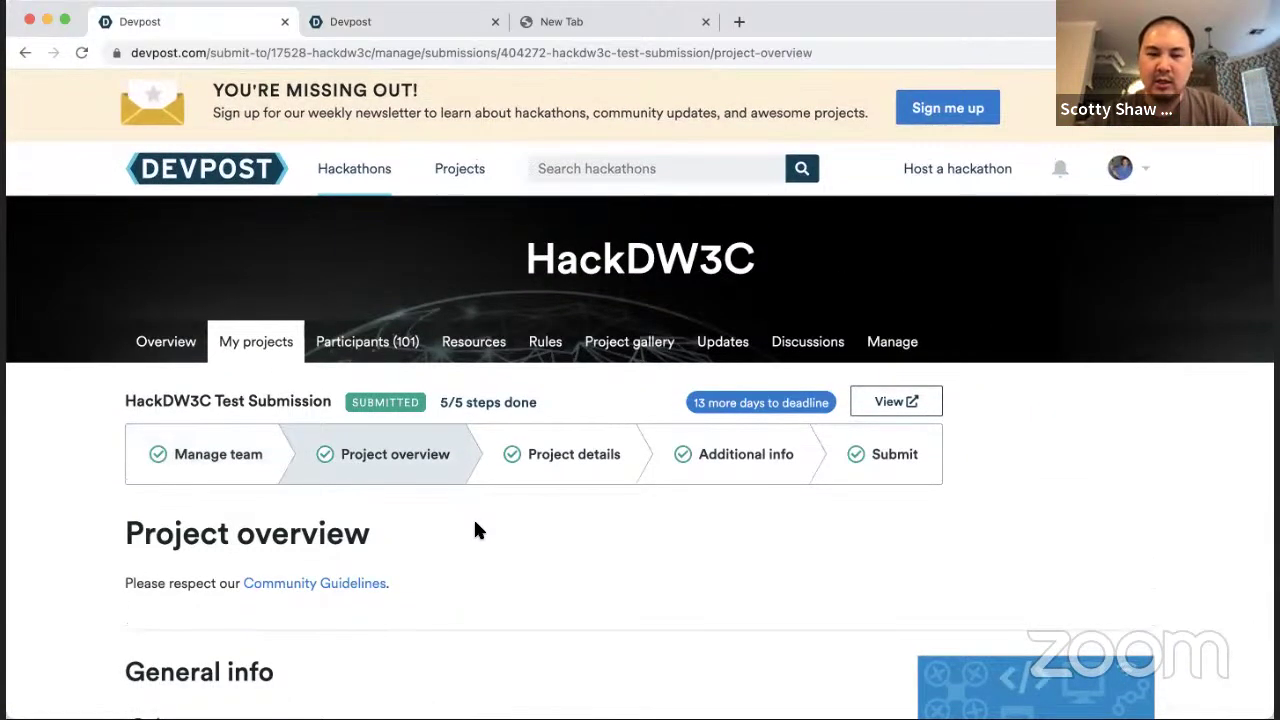
{"action": "scroll", "coordinate": [476, 530], "scroll_direction": "down", "scroll_amount": 1}
{"action": "scroll", "coordinate": [475, 530], "scroll_direction": "down", "scroll_amount": 3}
{"action": "left_click", "coordinate": [346, 333]}
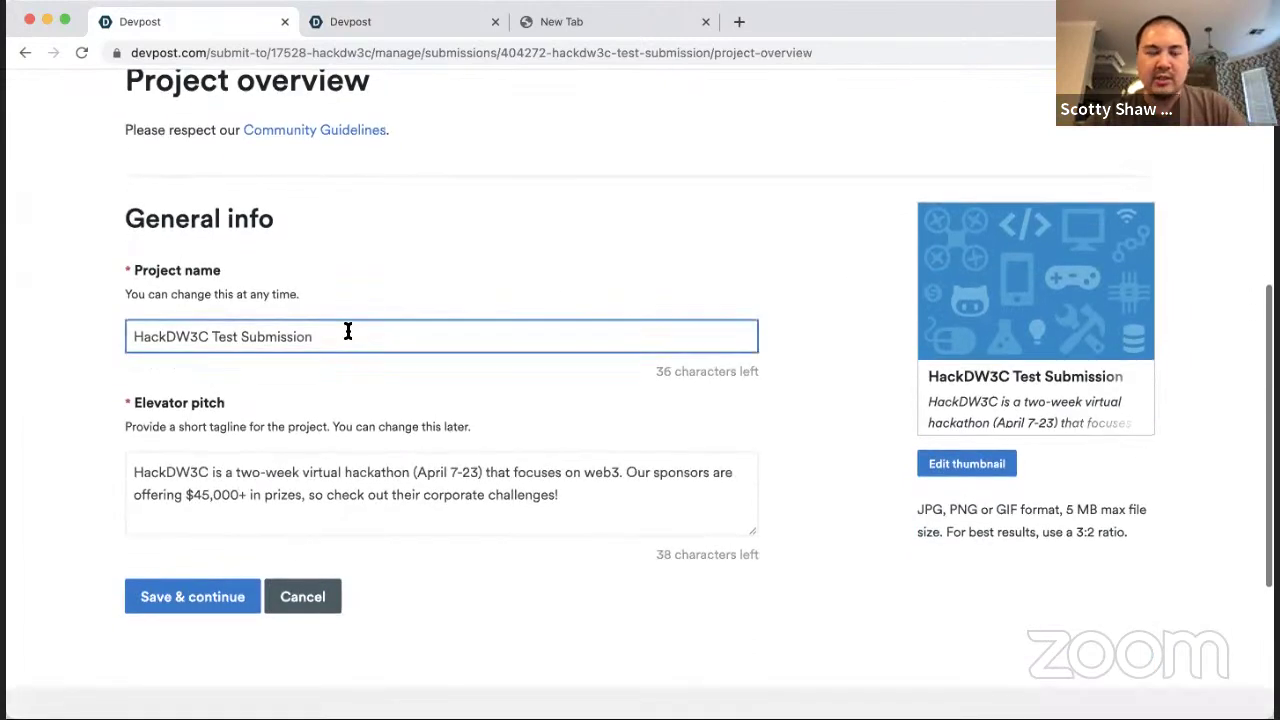
{"action": "double_click", "coordinate": [224, 336]}
{"action": "key", "text": "BackSpace"}
{"action": "key", "text": "End"}
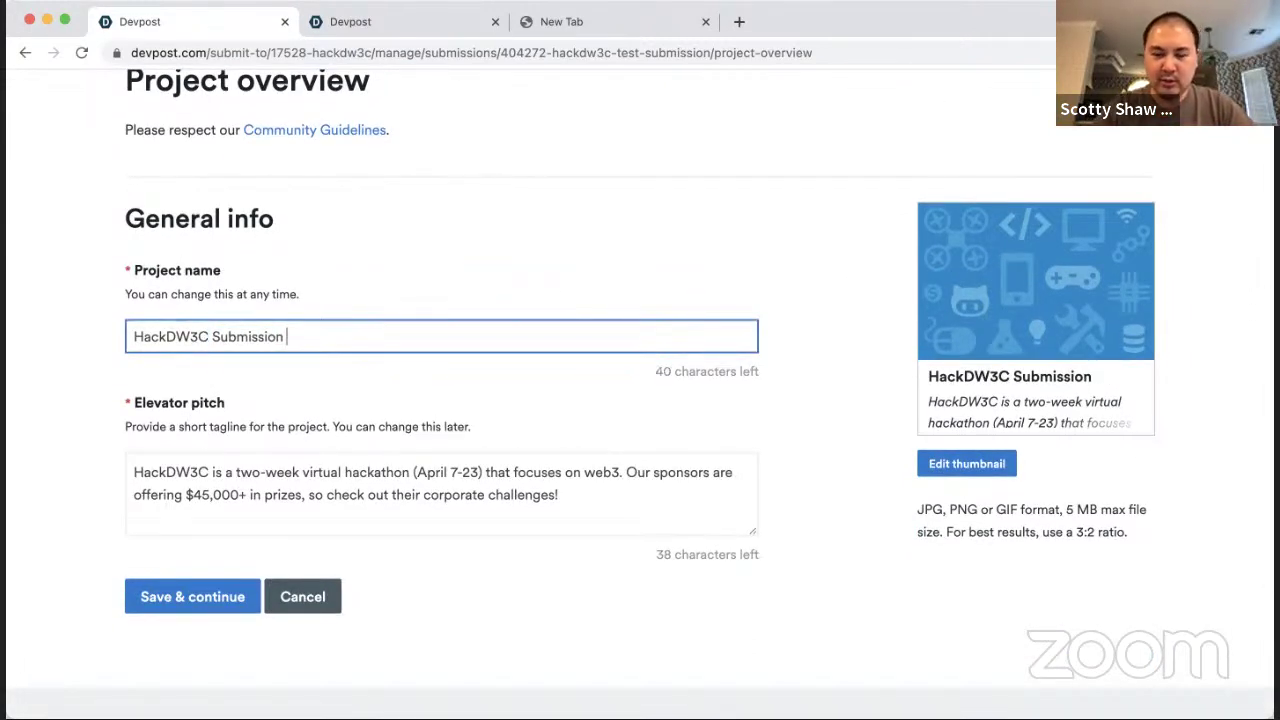
{"action": "type", "text": "Workshop"}
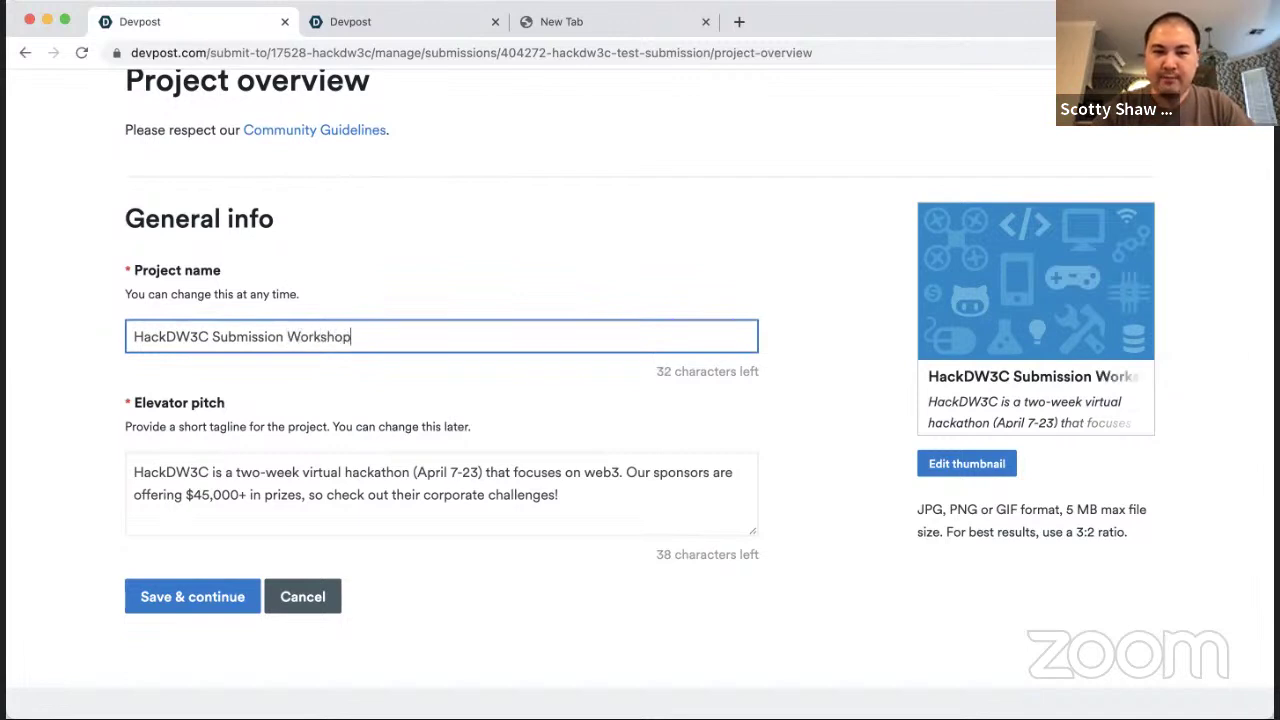
{"action": "type", "text": " Video"}
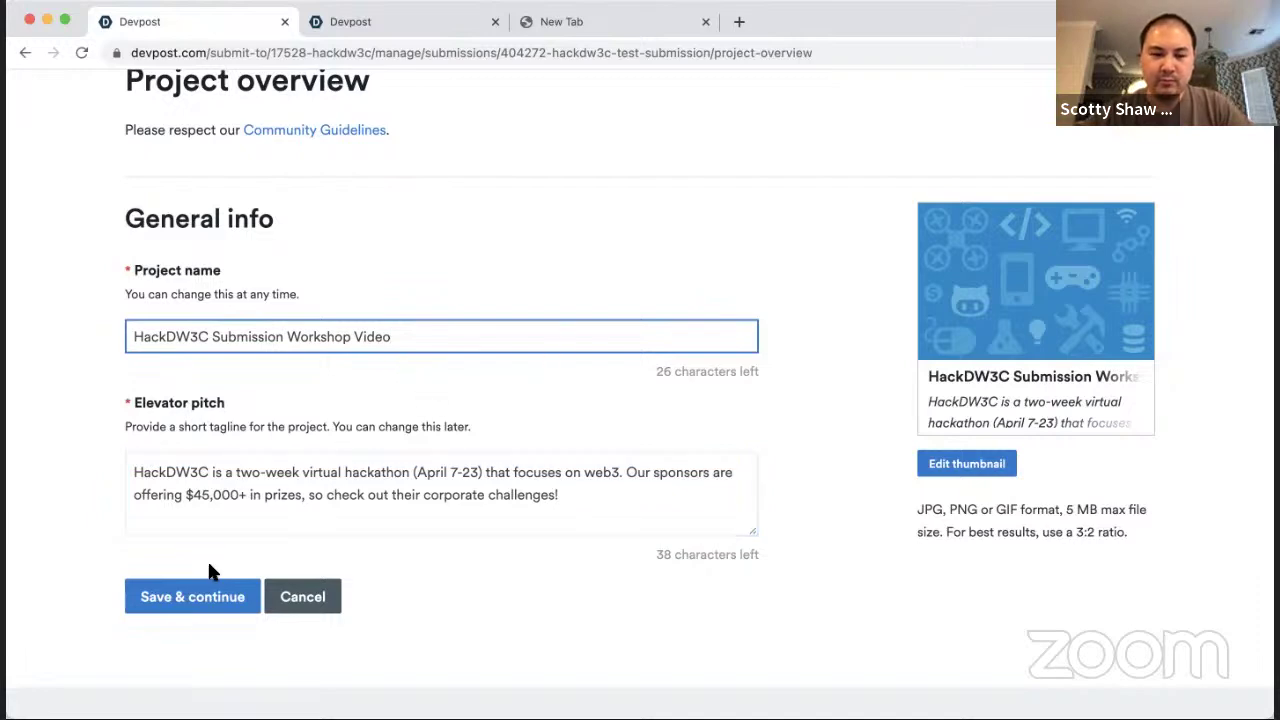
Step: Open the public project page in a new tab and compare it with the Project overview
{"action": "key", "text": "ctrl+Tab"}
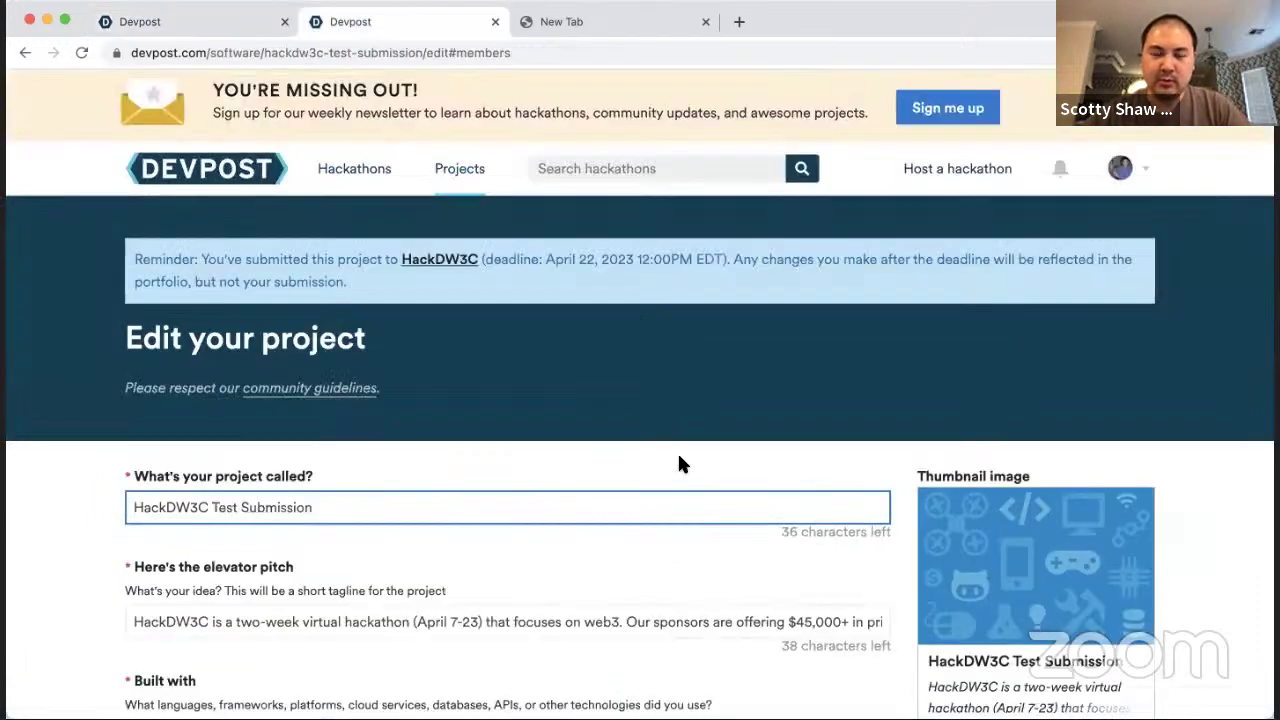
{"action": "key", "text": "ctrl+Tab"}
{"action": "key", "text": "ctrl+shift+Tab"}
{"action": "key", "text": "ctrl+shift+Tab"}
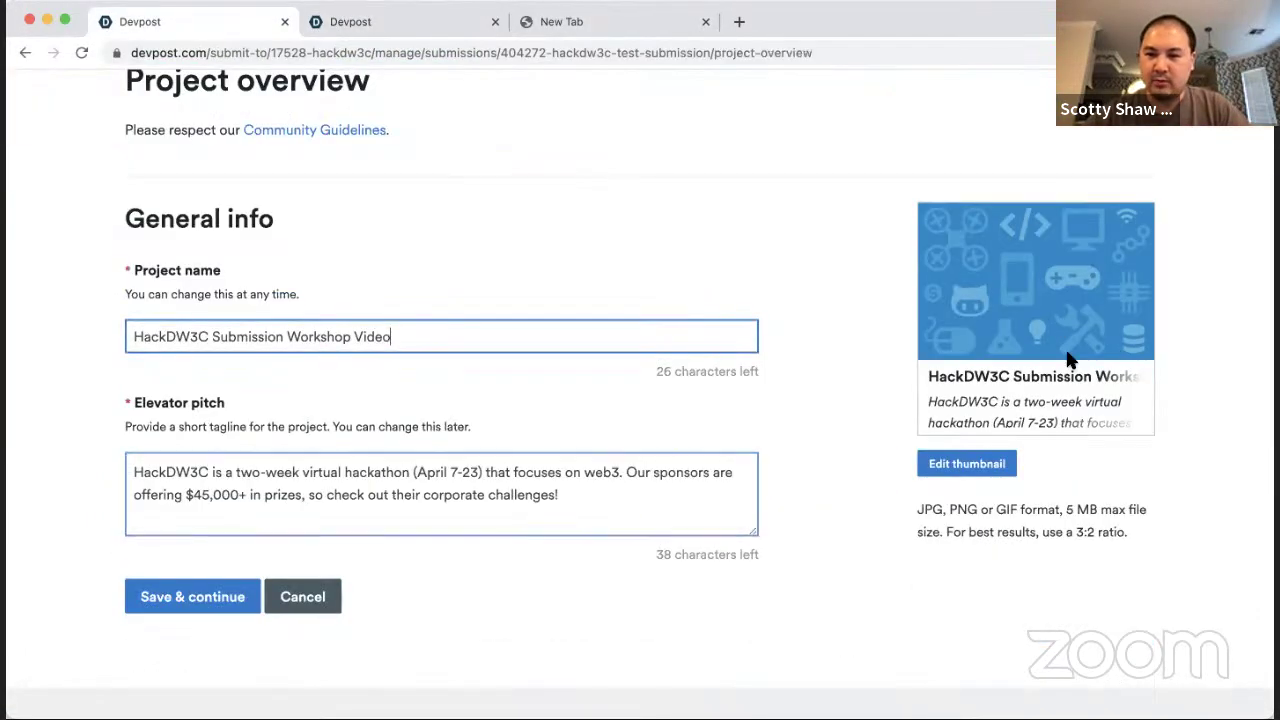
{"action": "scroll", "coordinate": [877, 408], "scroll_direction": "up", "scroll_amount": 5}
{"action": "right_click", "coordinate": [886, 400]}
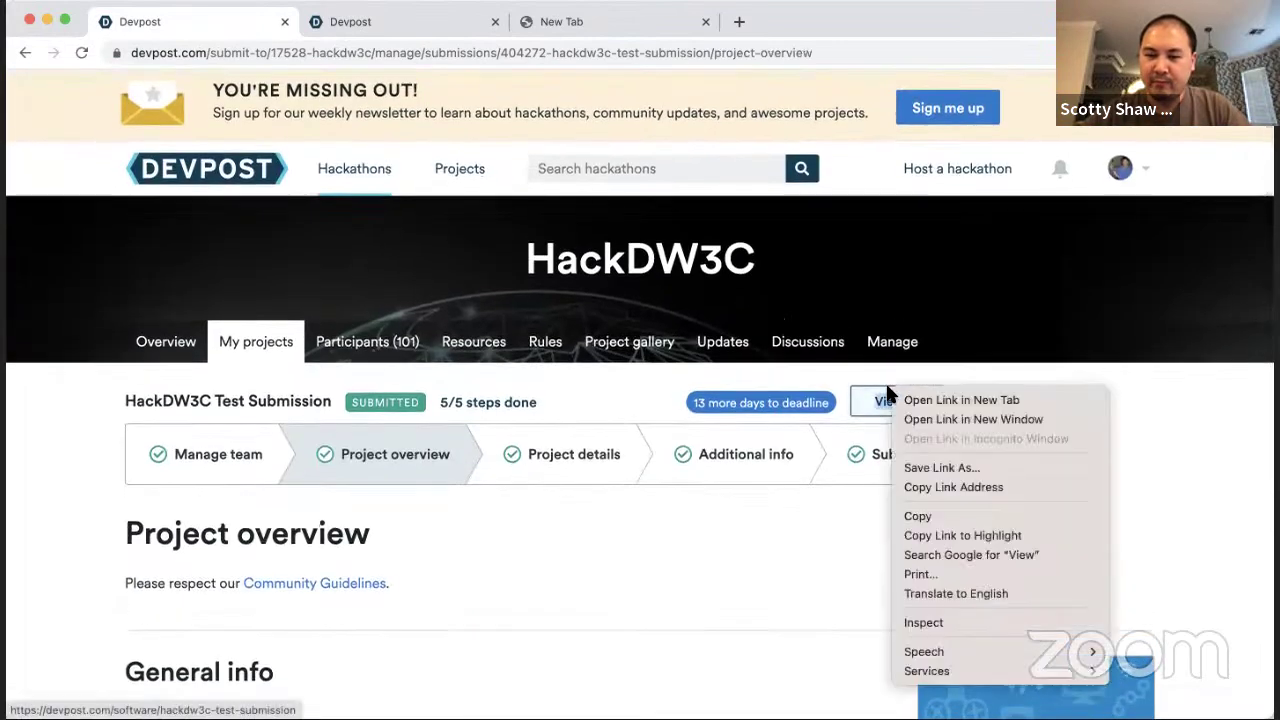
{"action": "left_click", "coordinate": [902, 400]}
{"action": "key", "text": "ctrl+Tab"}
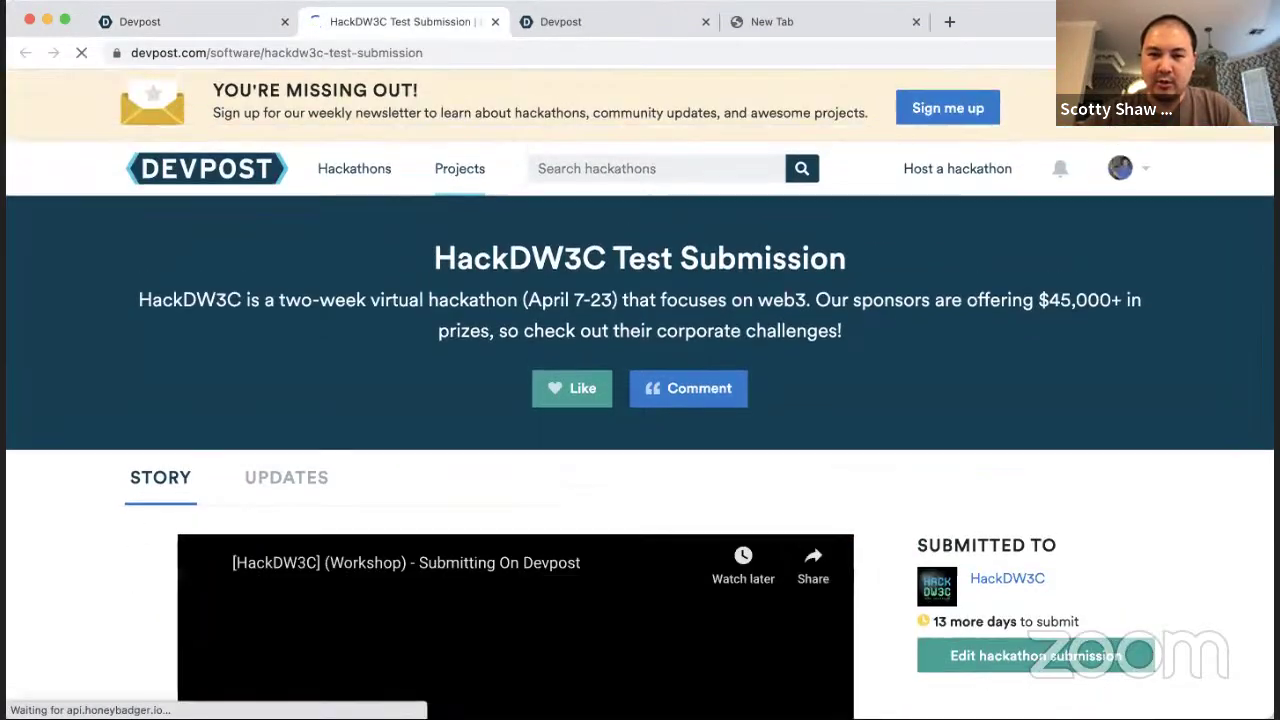
{"action": "scroll", "coordinate": [478, 215], "scroll_direction": "down", "scroll_amount": 1}
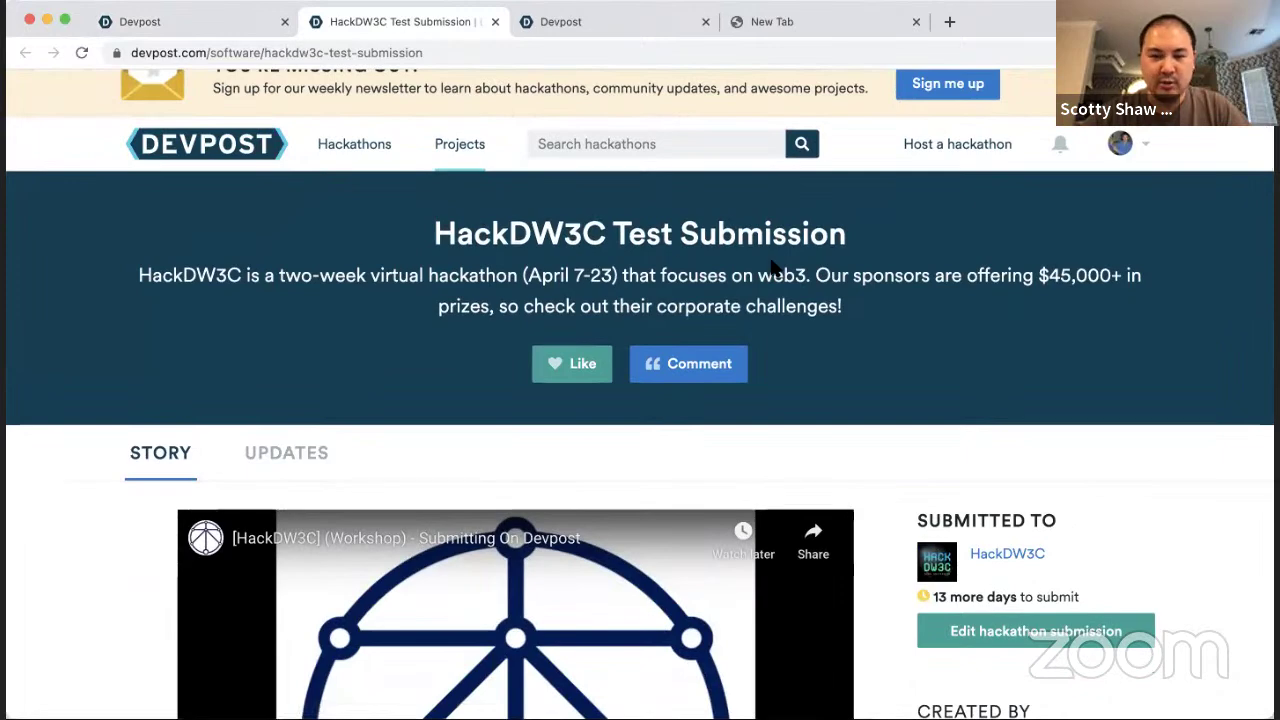
{"action": "key", "text": "ctrl+shift+Tab"}
{"action": "key", "text": "ctrl+Tab"}
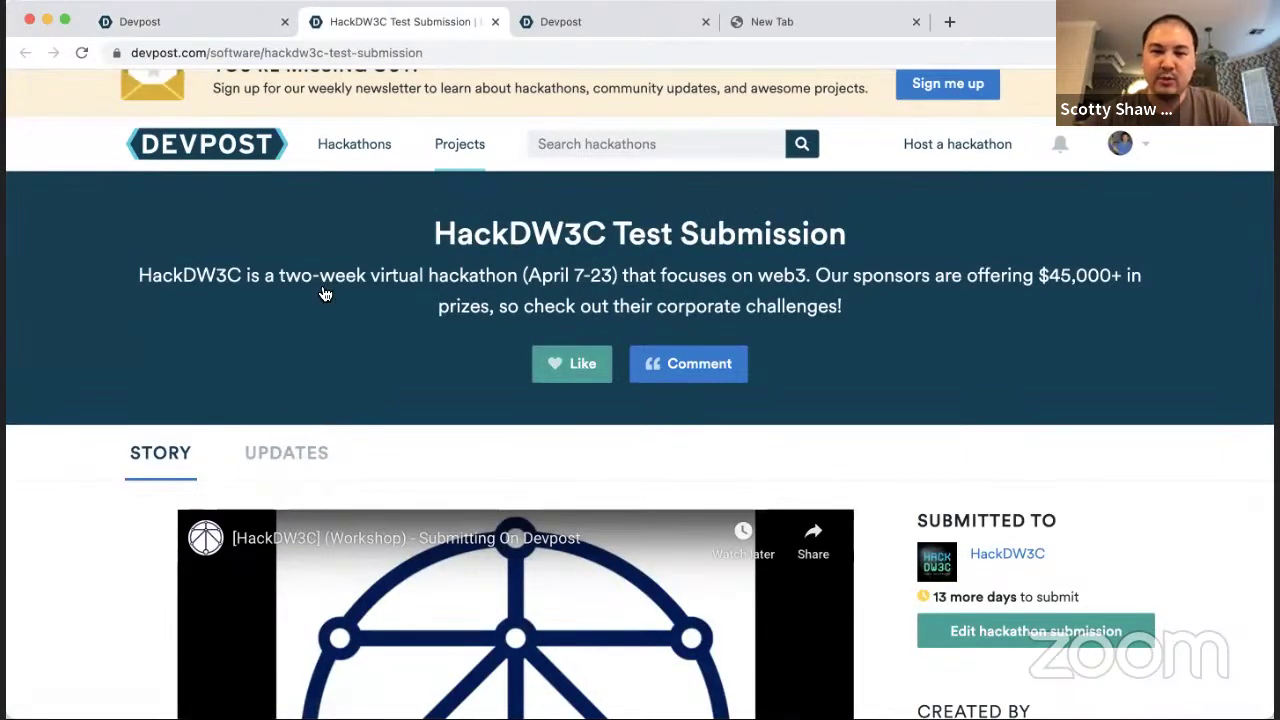
{"action": "key", "text": "ctrl+shift+Tab"}
{"action": "scroll", "coordinate": [321, 283], "scroll_direction": "down", "scroll_amount": 6}
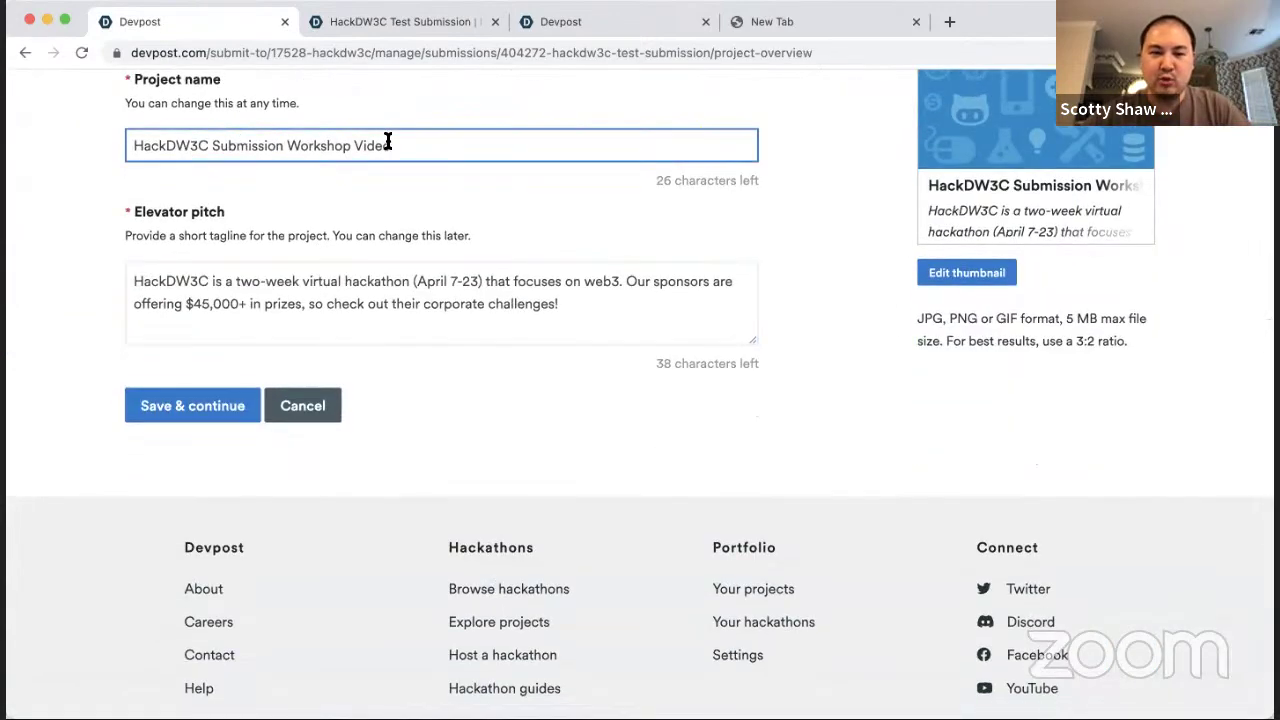
Step: Replace the About the project text with a description of the HackDW3C Devpost submission tutorial video
{"action": "left_click", "coordinate": [205, 410]}
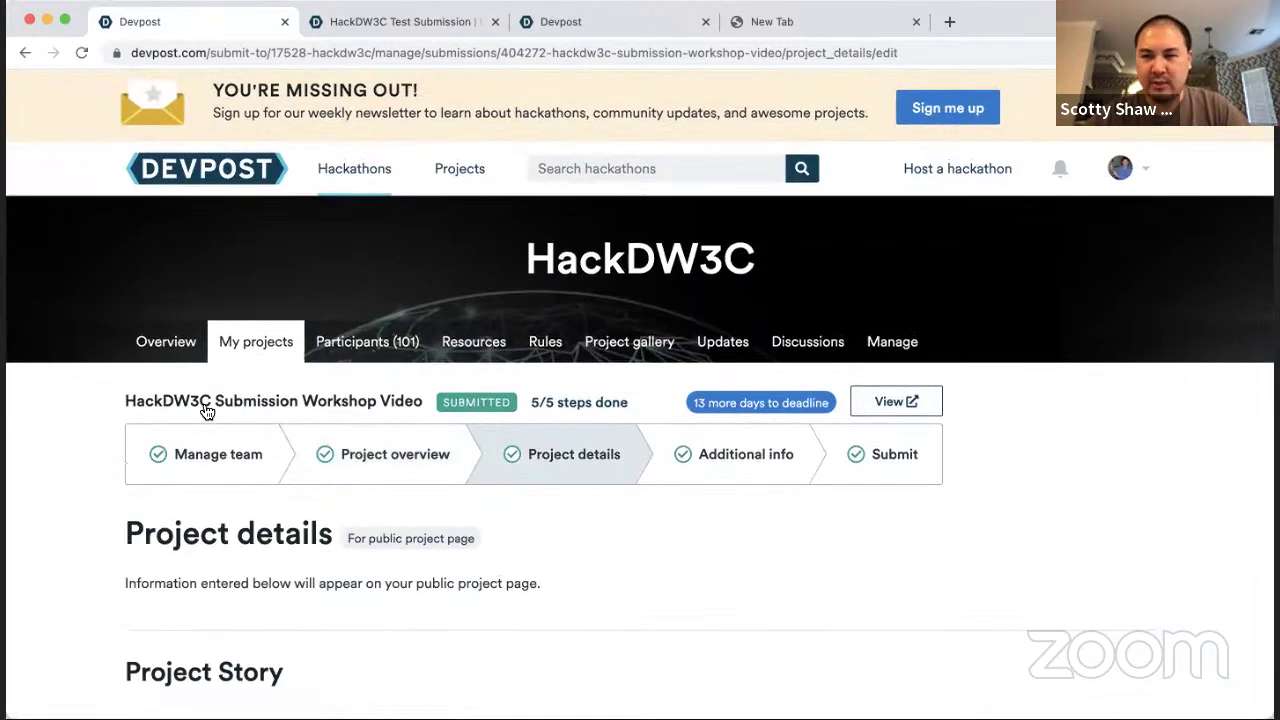
{"action": "scroll", "coordinate": [205, 410], "scroll_direction": "down", "scroll_amount": 8}
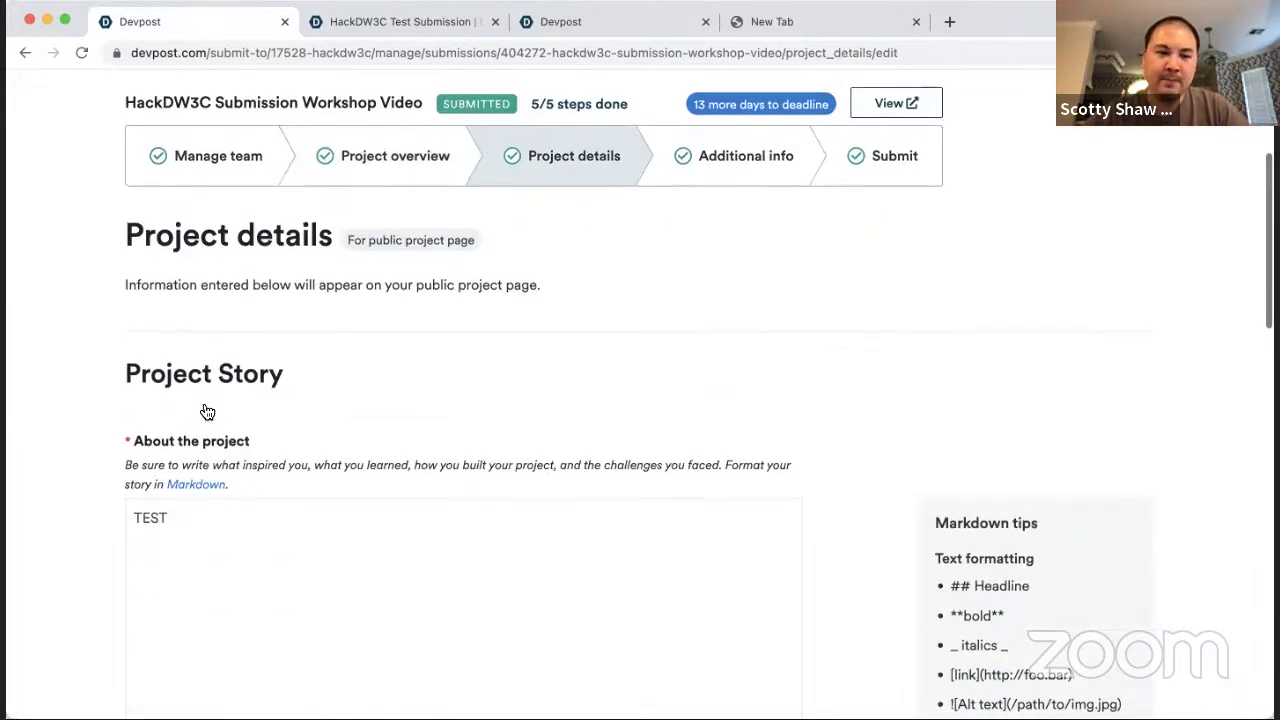
{"action": "left_click", "coordinate": [341, 247]}
{"action": "key", "text": "super+a"}
{"action": "type", "text": "This vi"}
{"action": "type", "text": " a tutorila"}
{"action": "type", "text": " video to "}
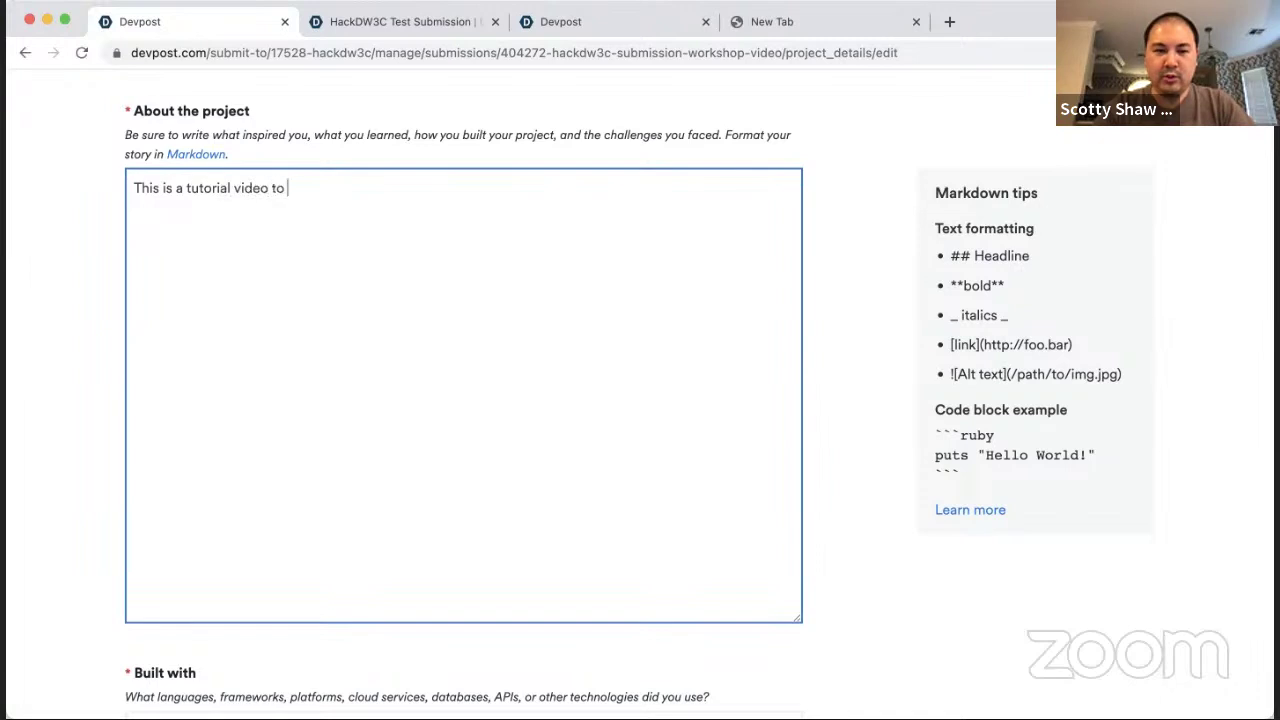
{"action": "type", "text": "guide particip"}
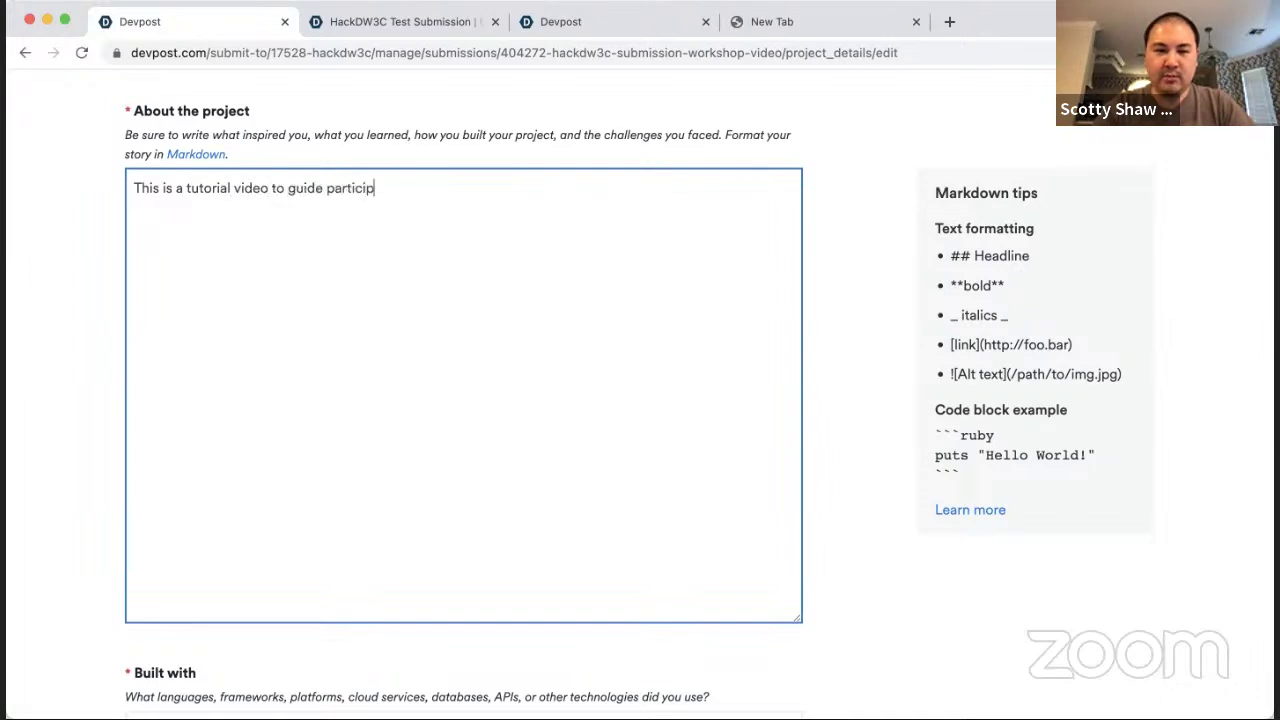
{"action": "type", "text": "ants through the proces of"}
{"action": "key", "text": "BackSpace"}
{"action": "key", "text": "BackSpace"}
{"action": "key", "text": "BackSpace"}
{"action": "type", "text": "s of submitting a "}
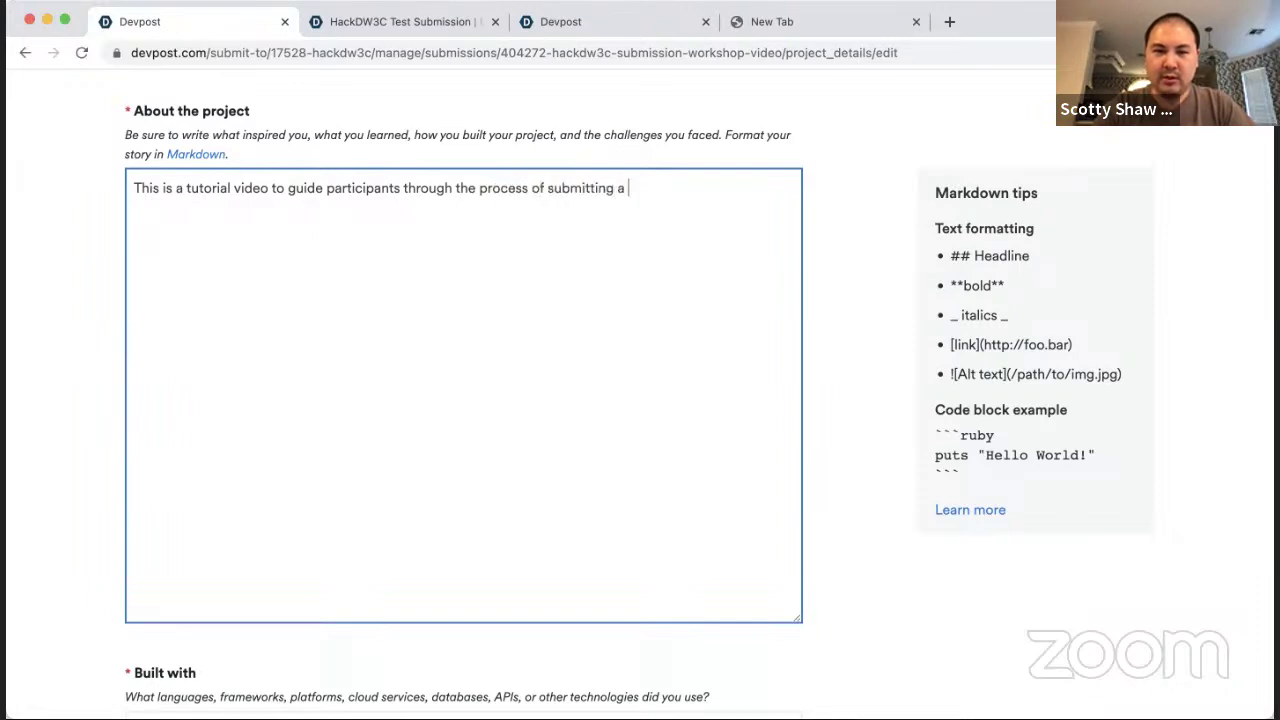
{"action": "type", "text": "project to the HackDW3C Devpost."}
Step: Add 'marshmallow' as a Built with tag
{"action": "scroll", "coordinate": [355, 342], "scroll_direction": "down", "scroll_amount": 5}
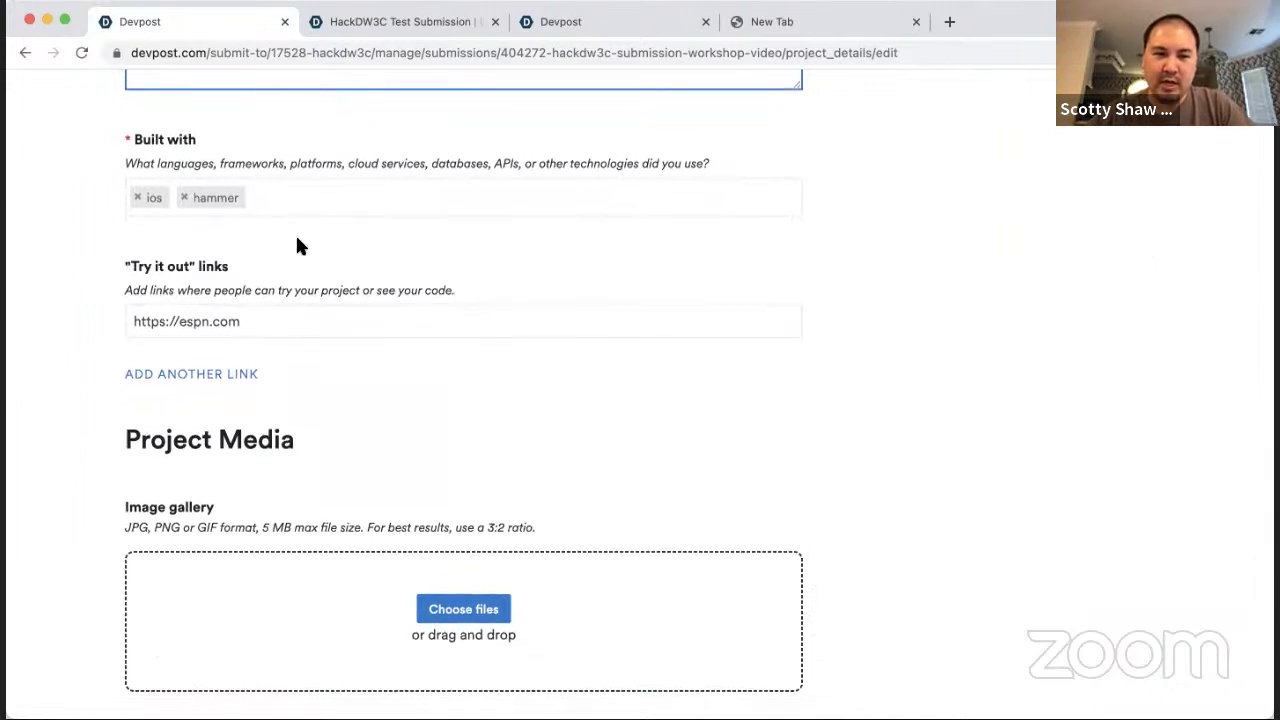
{"action": "scroll", "coordinate": [300, 240], "scroll_direction": "down", "scroll_amount": 1}
{"action": "left_click", "coordinate": [329, 102]}
{"action": "scroll", "coordinate": [376, 205], "scroll_direction": "up", "scroll_amount": 1}
{"action": "type", "text": "marshama"}
{"action": "key", "text": "BackSpace"}
{"action": "key", "text": "BackSpace"}
{"action": "key", "text": "BackSpace"}
{"action": "type", "text": "mallow"}
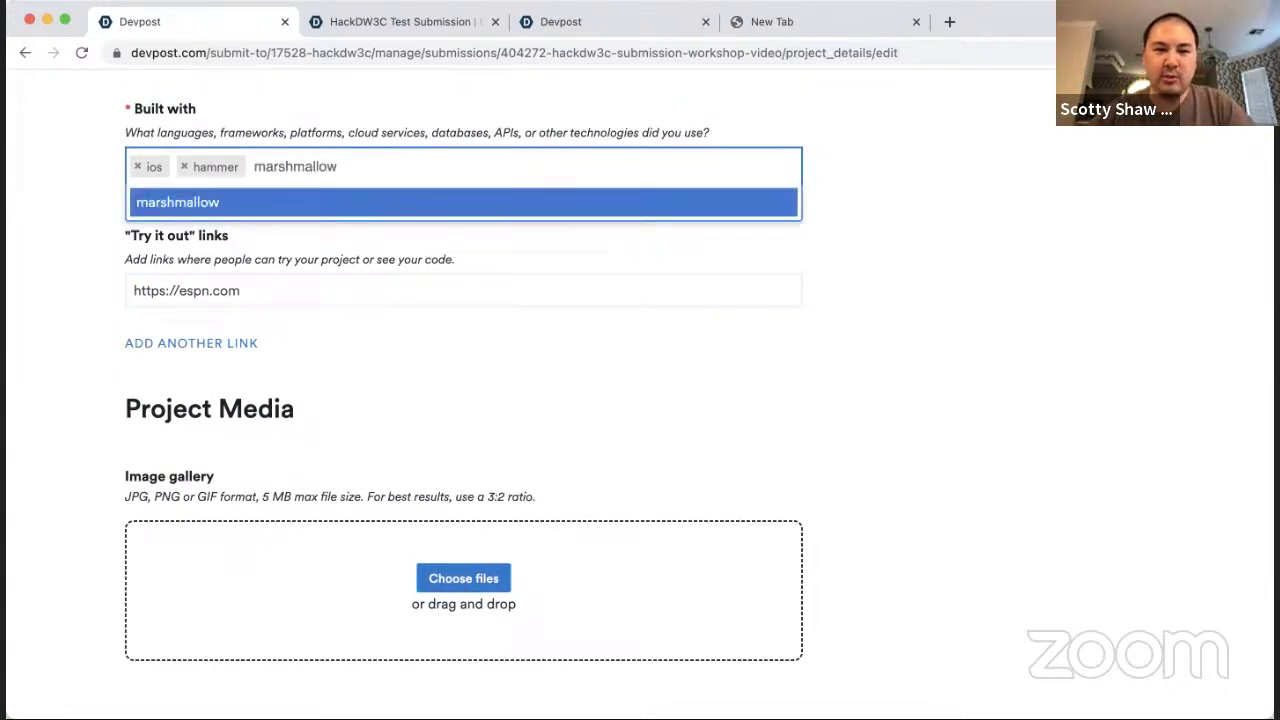
{"action": "key", "text": "Return"}
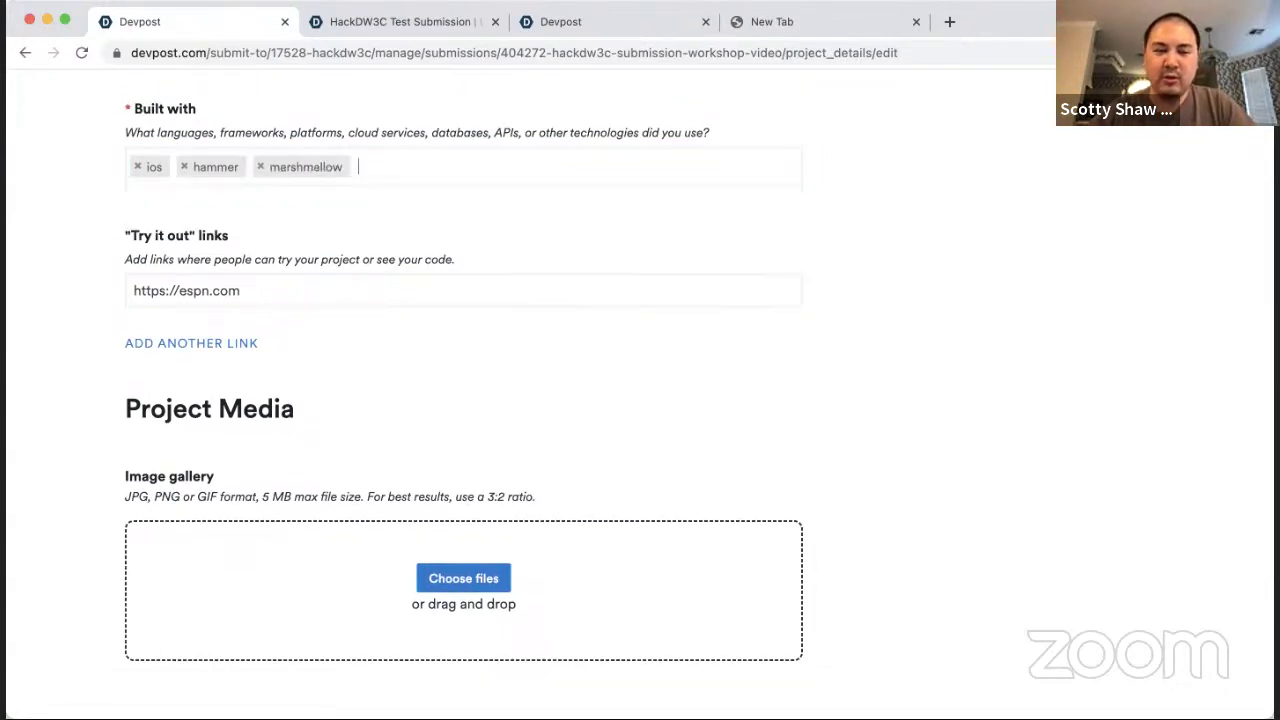
{"action": "left_click", "coordinate": [238, 291]}
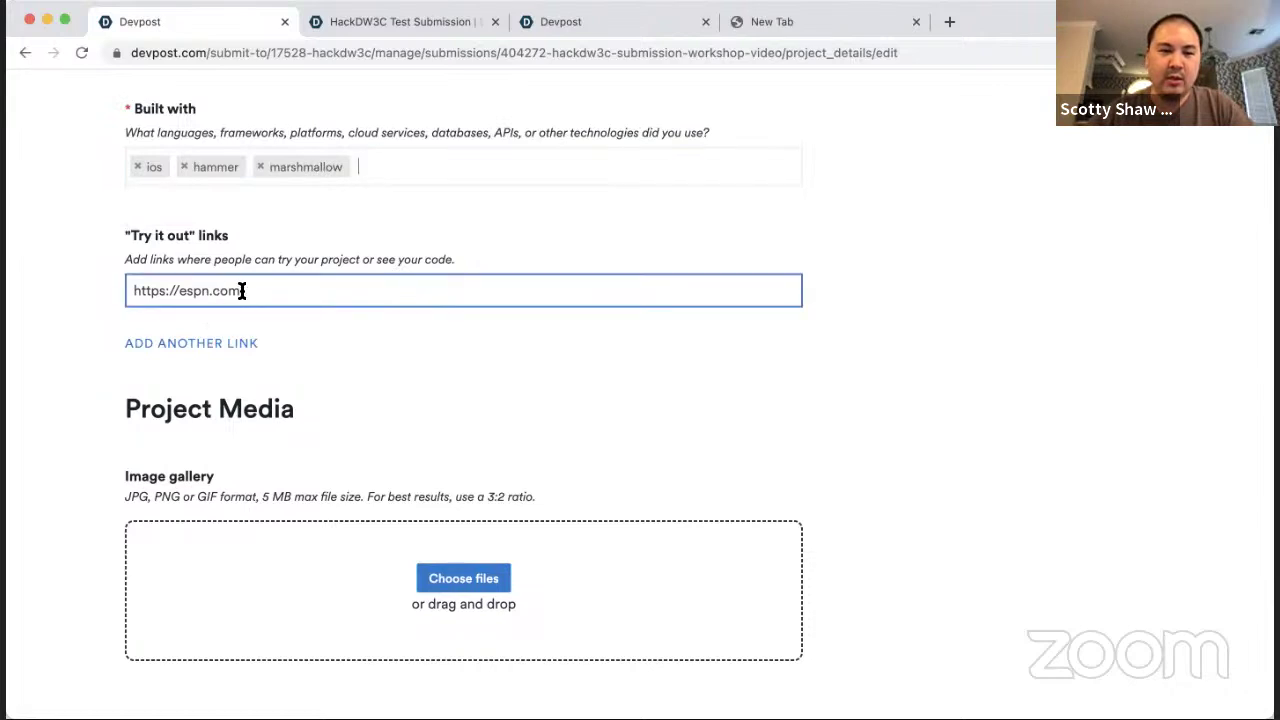
{"action": "left_click_drag", "start_coordinate": [246, 290], "coordinate": [88, 288]}
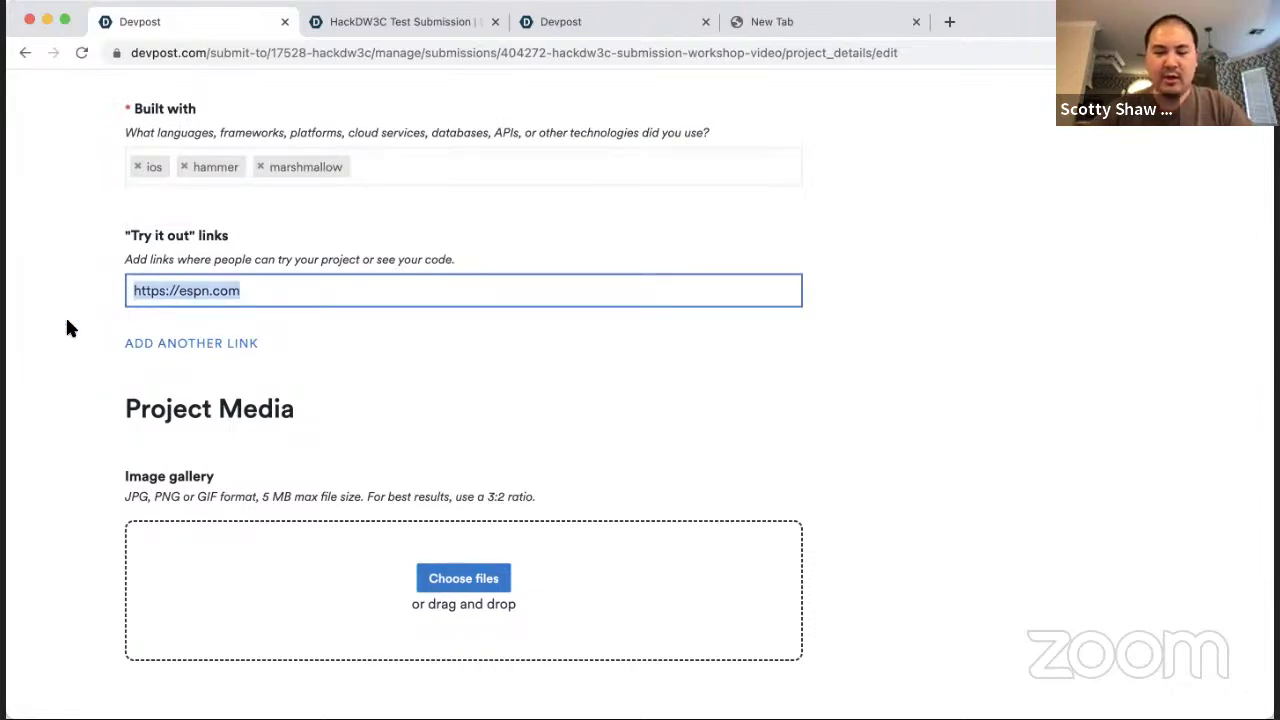
{"action": "type", "text": "hackdw3c.devpost.com"}
{"action": "key", "text": "super+Left"}
{"action": "type", "text": "https://"}
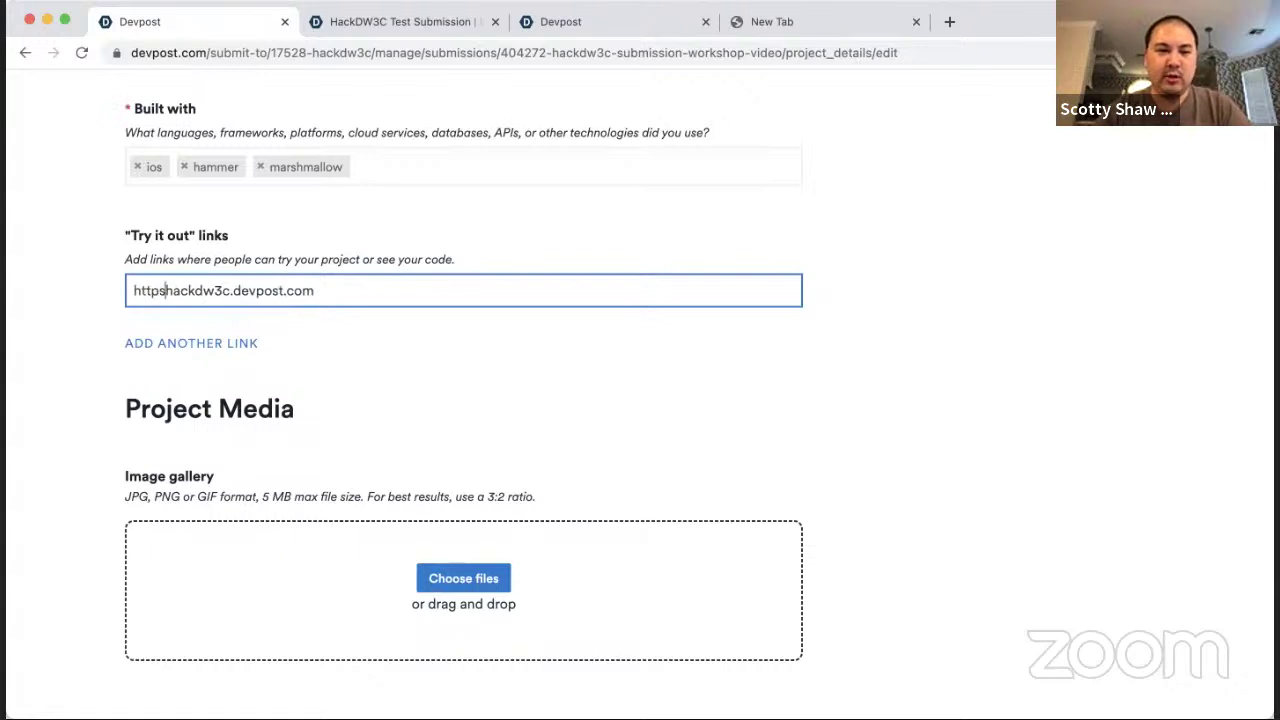
{"action": "left_click", "coordinate": [138, 342]}
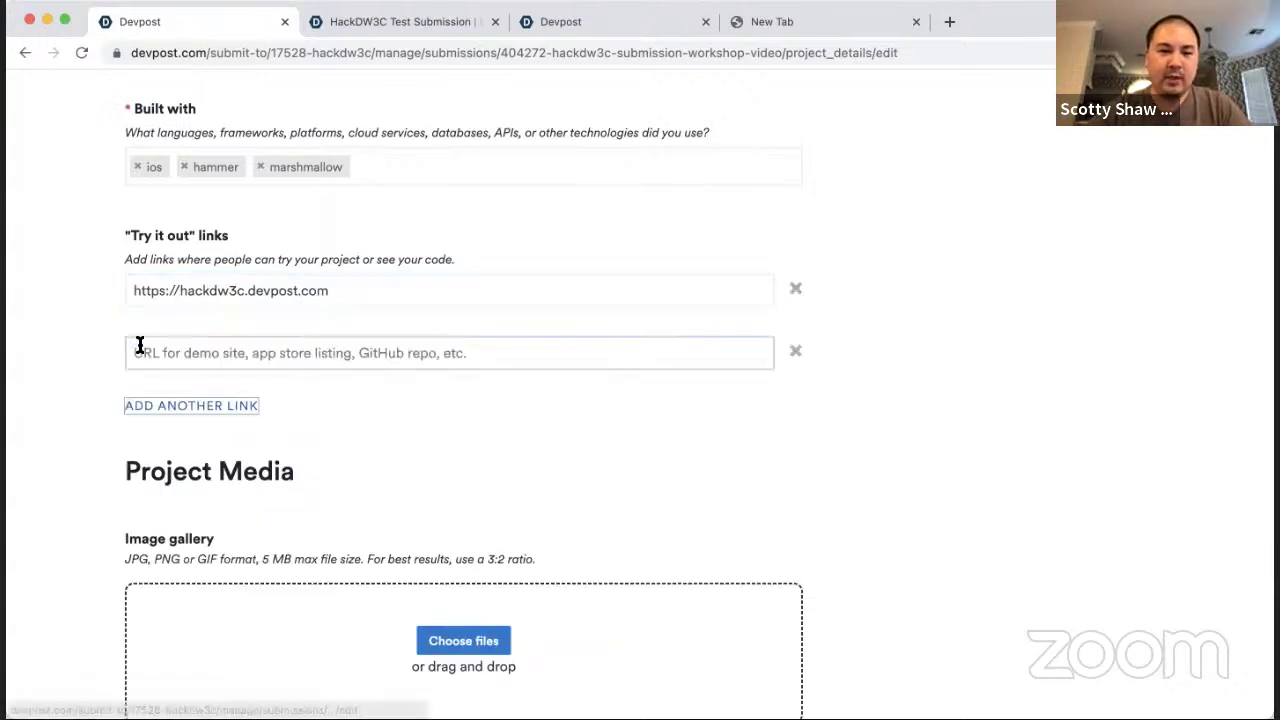
{"action": "type", "text": "ht"}
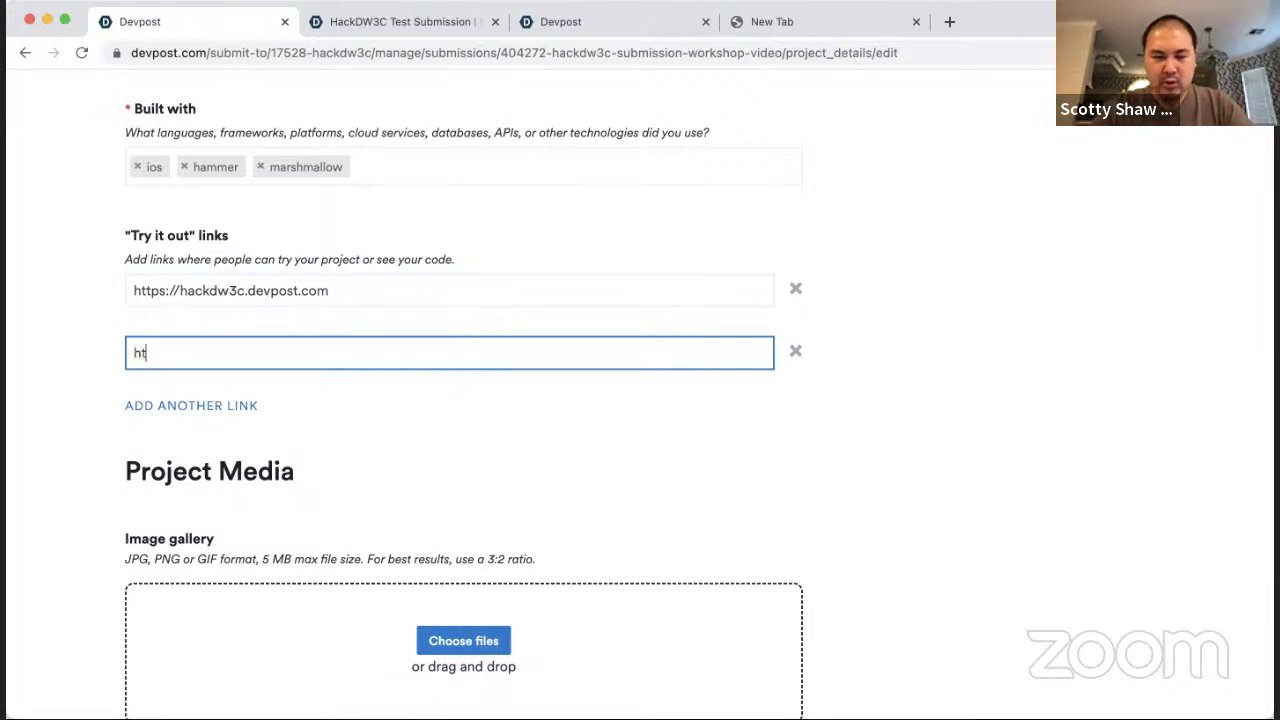
{"action": "type", "text": "tps;//www.dukeweb3conference.com"}
{"action": "left_click", "coordinate": [97, 501]}
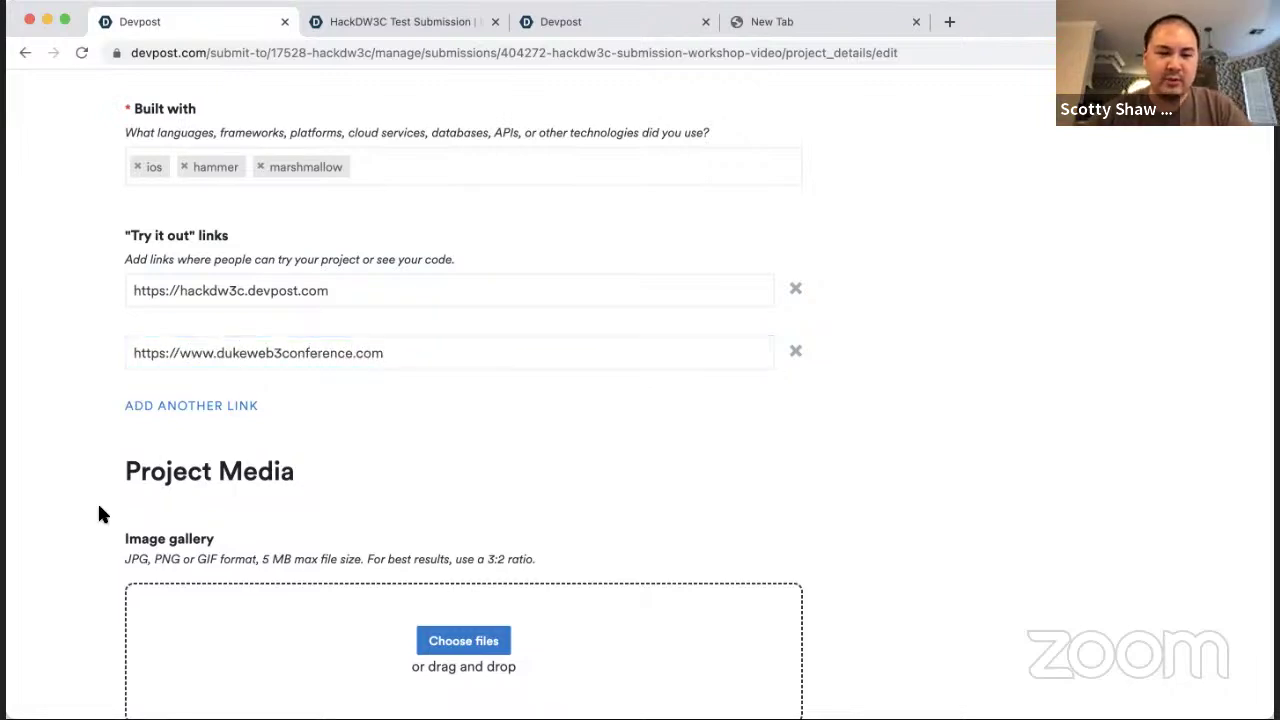
{"action": "scroll", "coordinate": [97, 501], "scroll_direction": "down", "scroll_amount": 2}
{"action": "scroll", "coordinate": [99, 506], "scroll_direction": "down", "scroll_amount": 5}
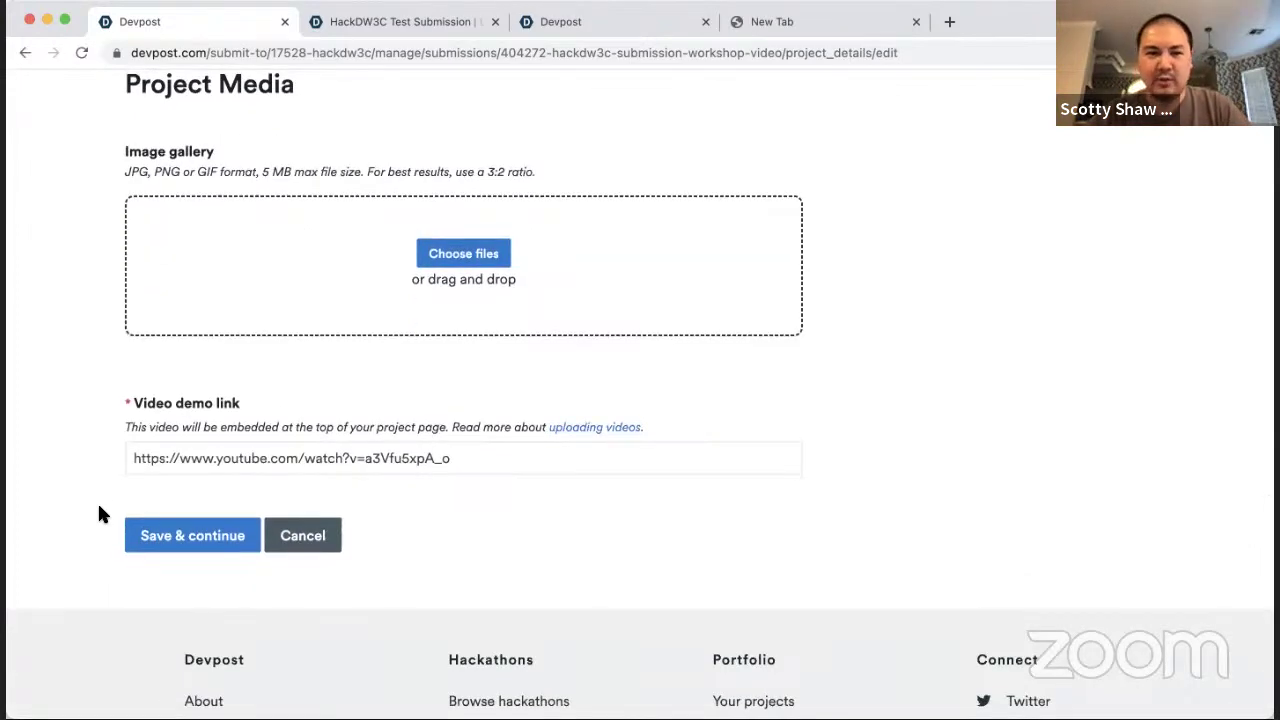
{"action": "left_click", "coordinate": [183, 535]}
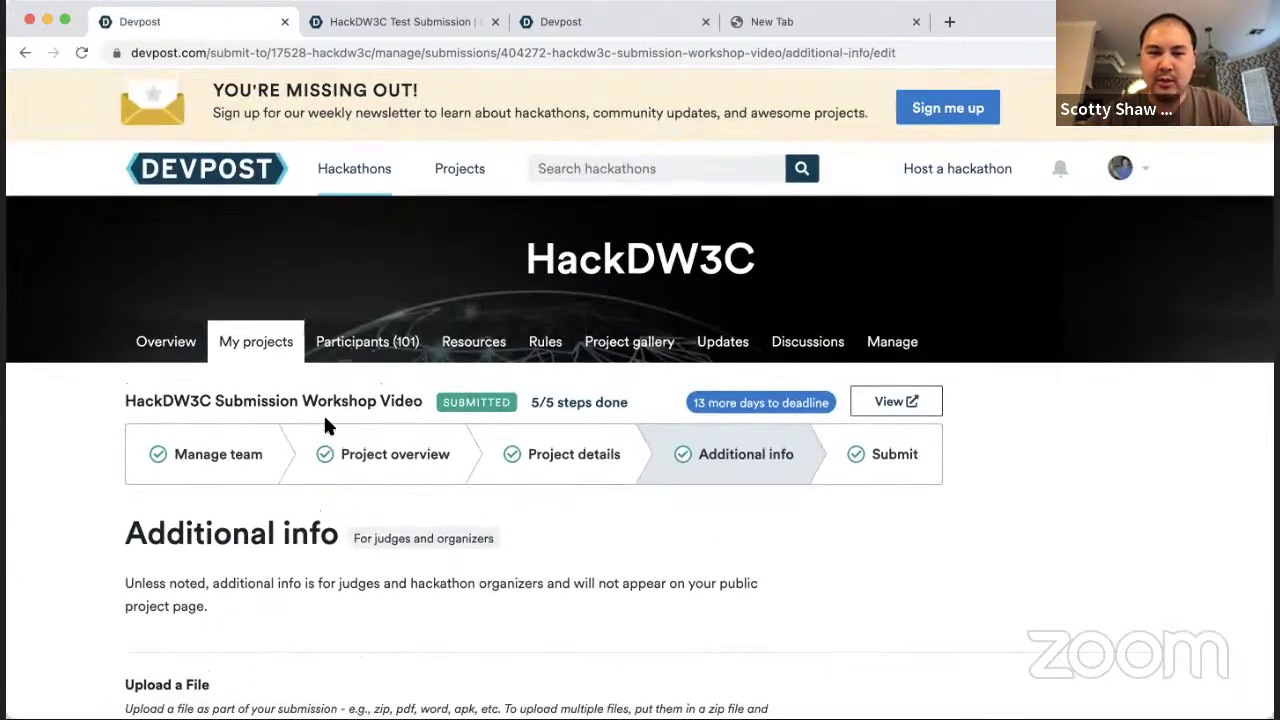
Step: Reload the public project page and review the updated description, tags and links
{"action": "key", "text": "ctrl+Tab"}
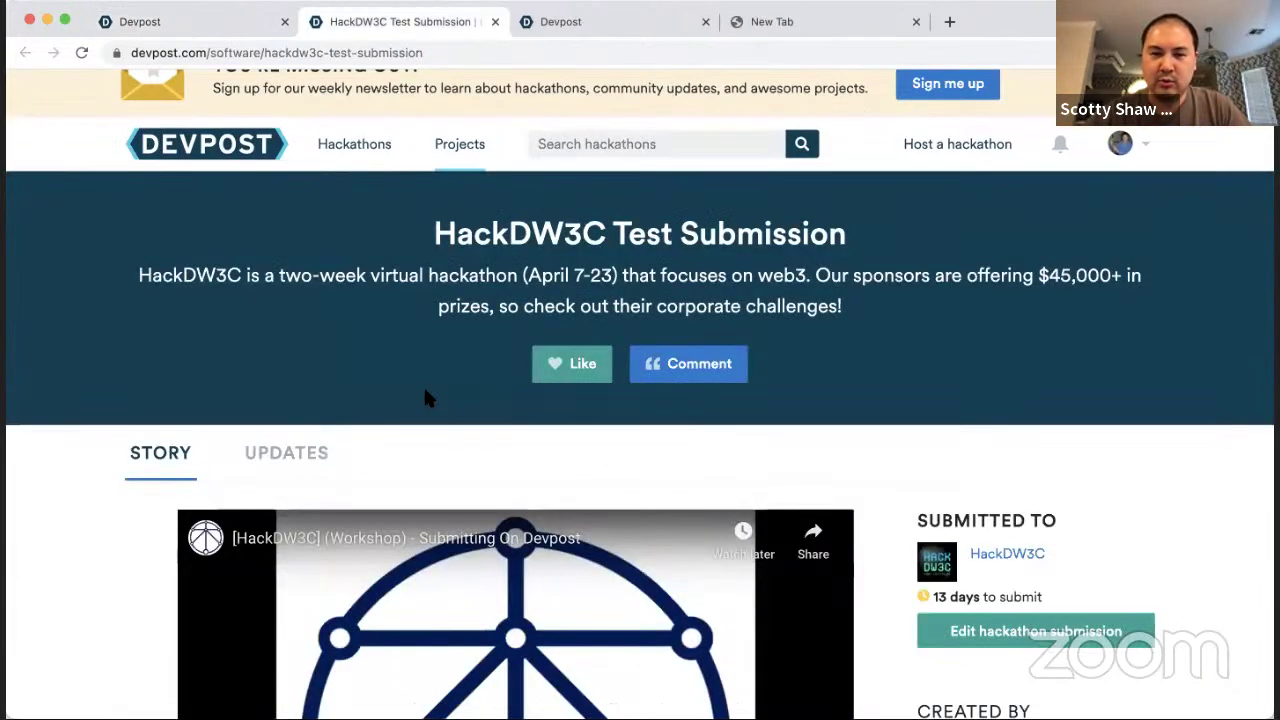
{"action": "scroll", "coordinate": [459, 383], "scroll_direction": "down", "scroll_amount": 6}
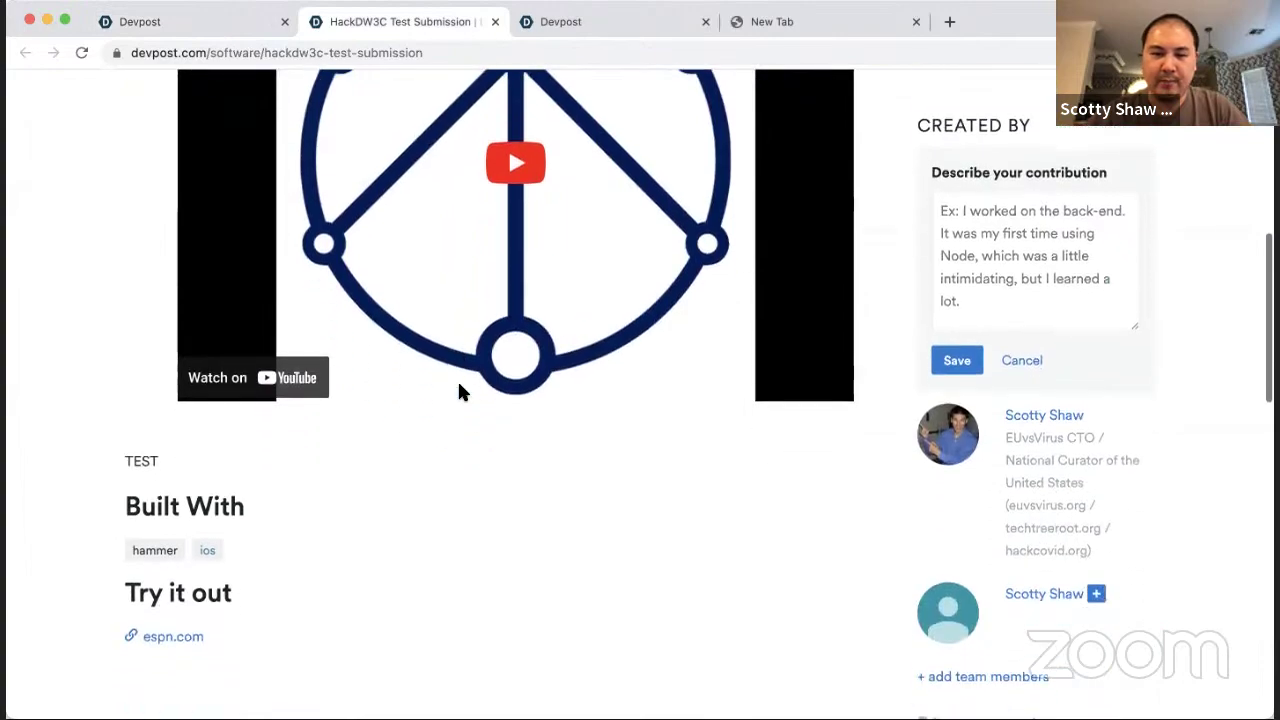
{"action": "scroll", "coordinate": [459, 384], "scroll_direction": "down", "scroll_amount": 4}
{"action": "scroll", "coordinate": [459, 384], "scroll_direction": "up", "scroll_amount": 10}
{"action": "key", "text": "super+r"}
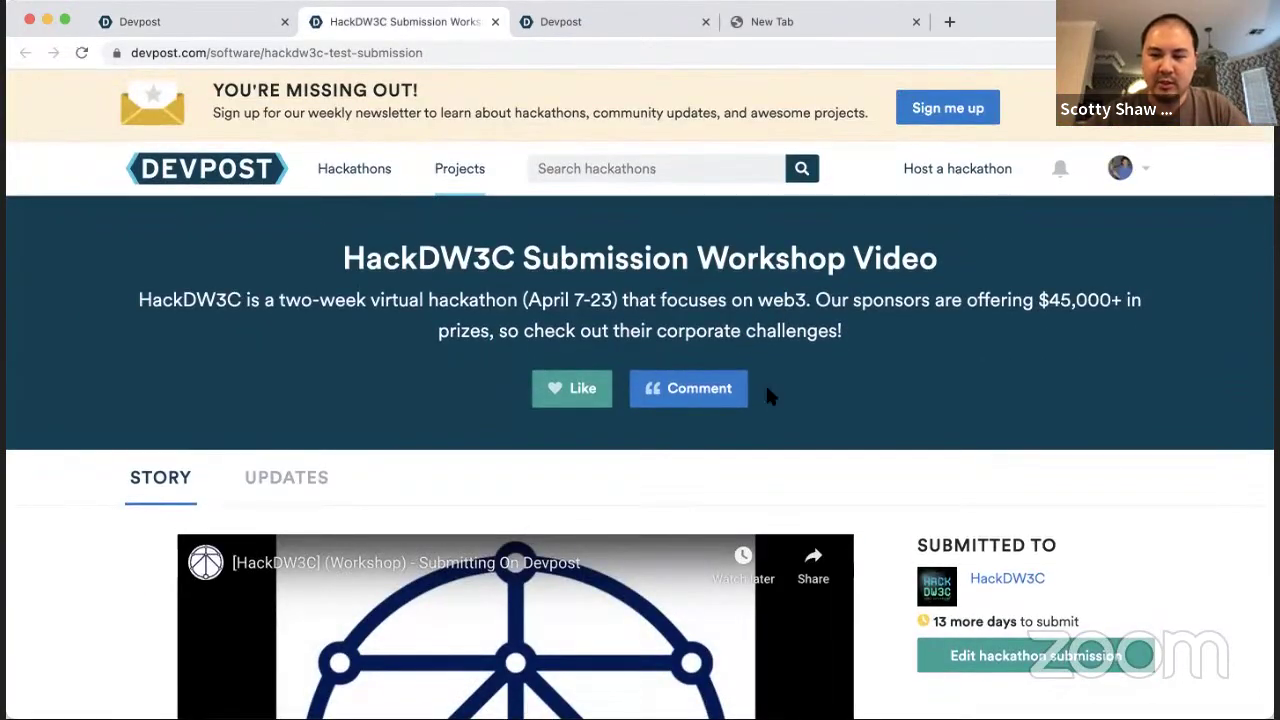
{"action": "scroll", "coordinate": [766, 395], "scroll_direction": "down", "scroll_amount": 4}
{"action": "scroll", "coordinate": [863, 293], "scroll_direction": "down", "scroll_amount": 4}
{"action": "left_click_drag", "start_coordinate": [103, 268], "coordinate": [388, 490]}
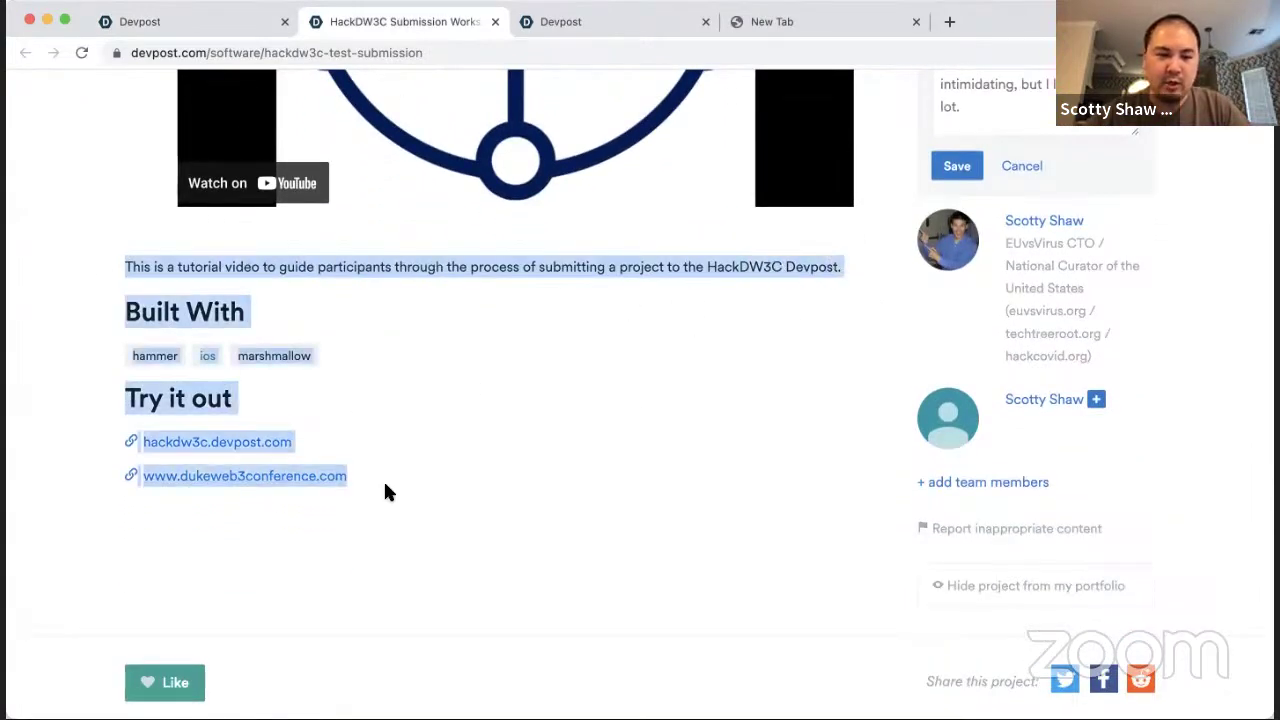
{"action": "left_click", "coordinate": [385, 490]}
{"action": "scroll", "coordinate": [385, 490], "scroll_direction": "down", "scroll_amount": 10}
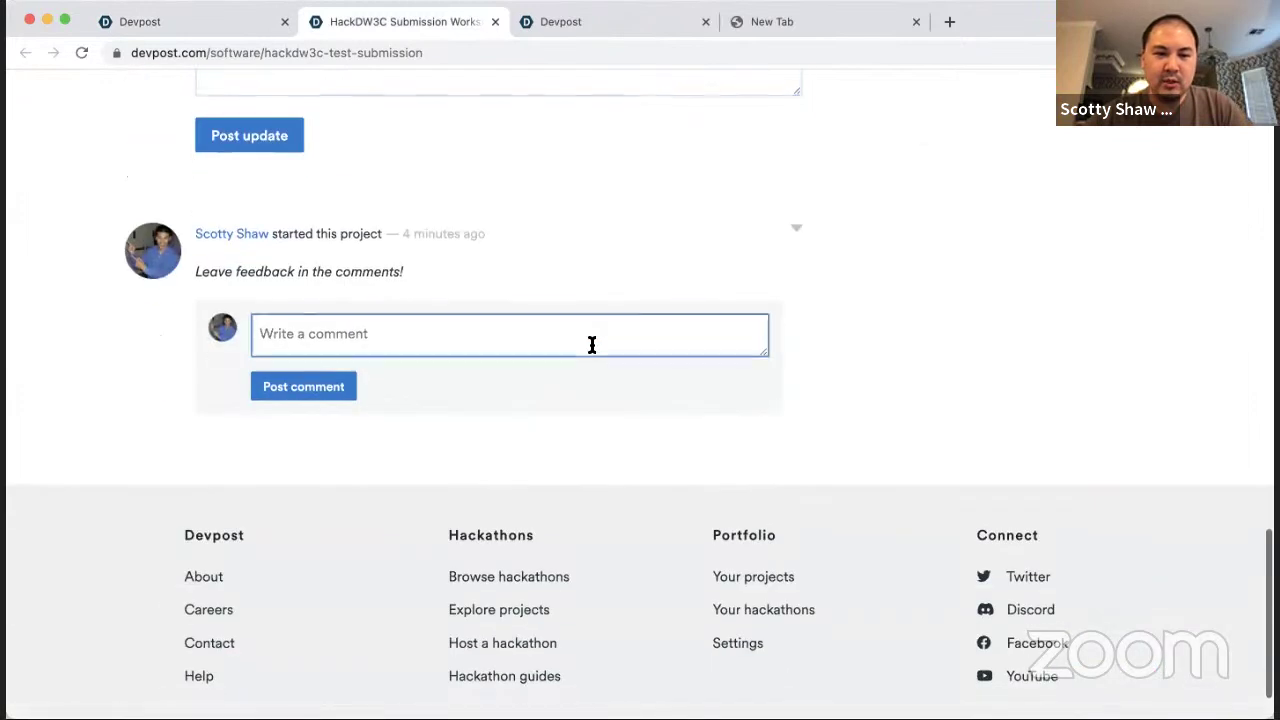
{"action": "scroll", "coordinate": [541, 370], "scroll_direction": "up", "scroll_amount": 3}
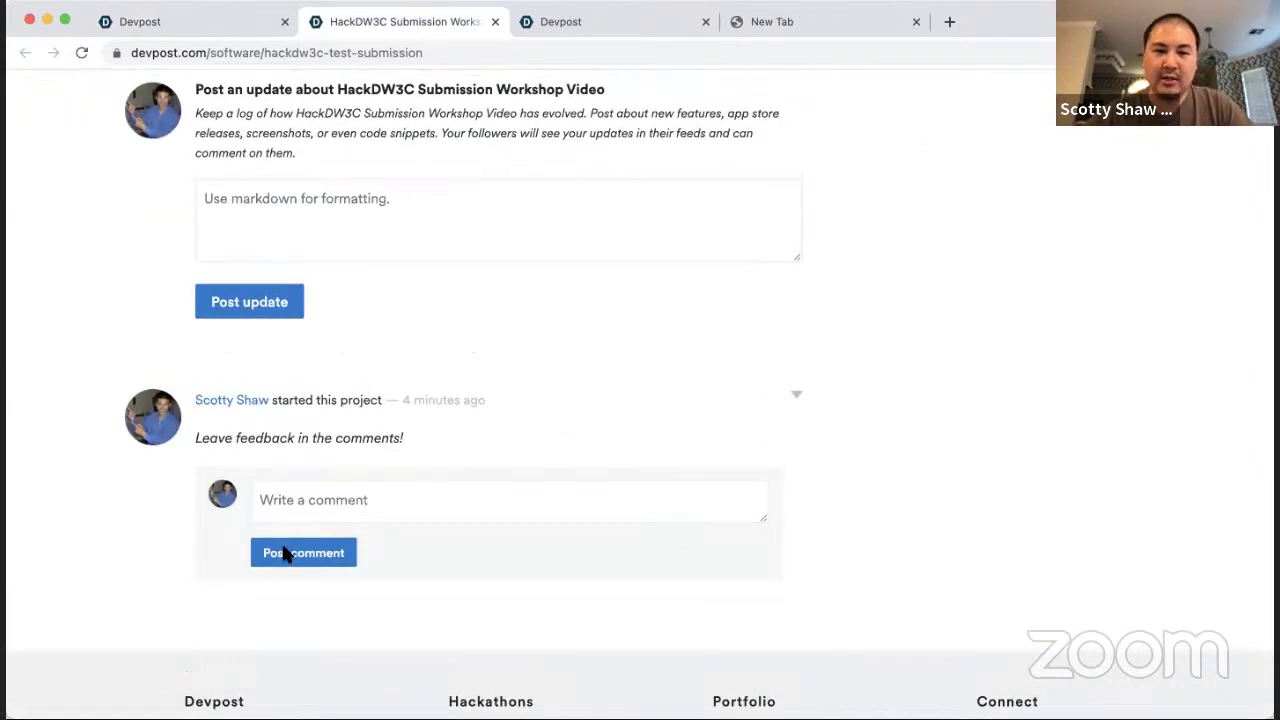
Step: Post an update saying a teammate was added, the project name edited and details refined
{"action": "left_click", "coordinate": [430, 502]}
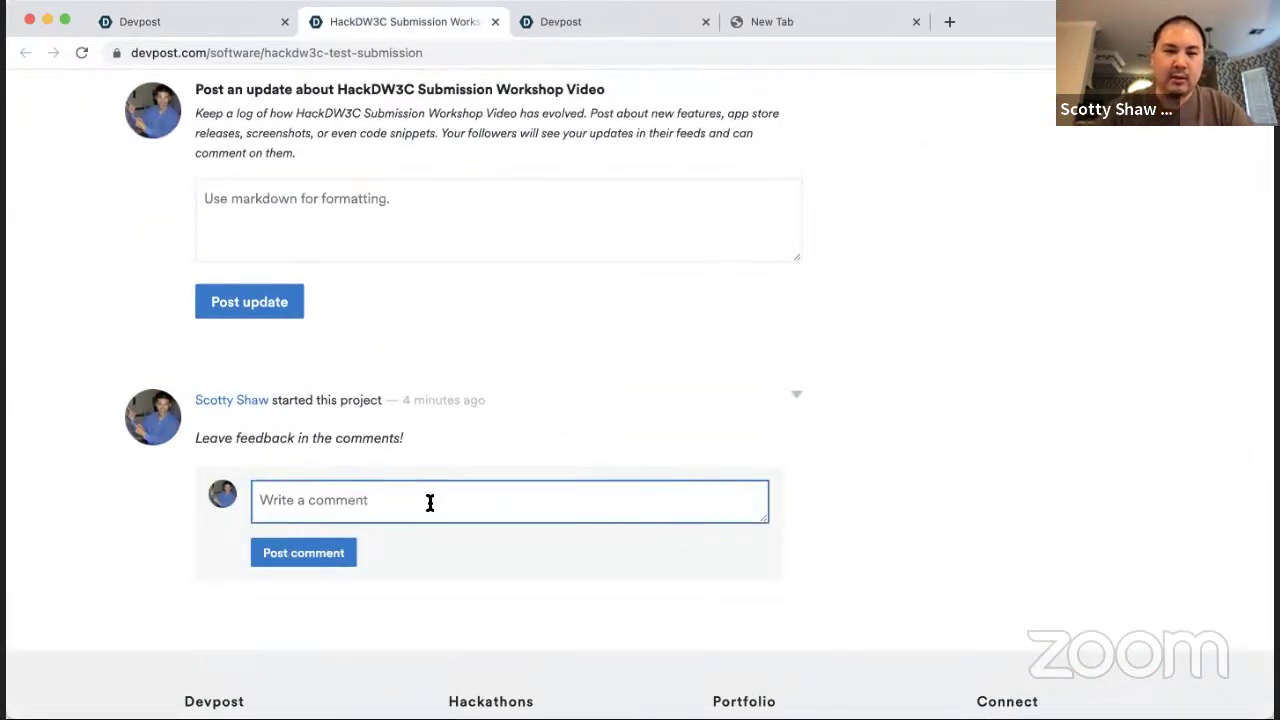
{"action": "left_click", "coordinate": [400, 212]}
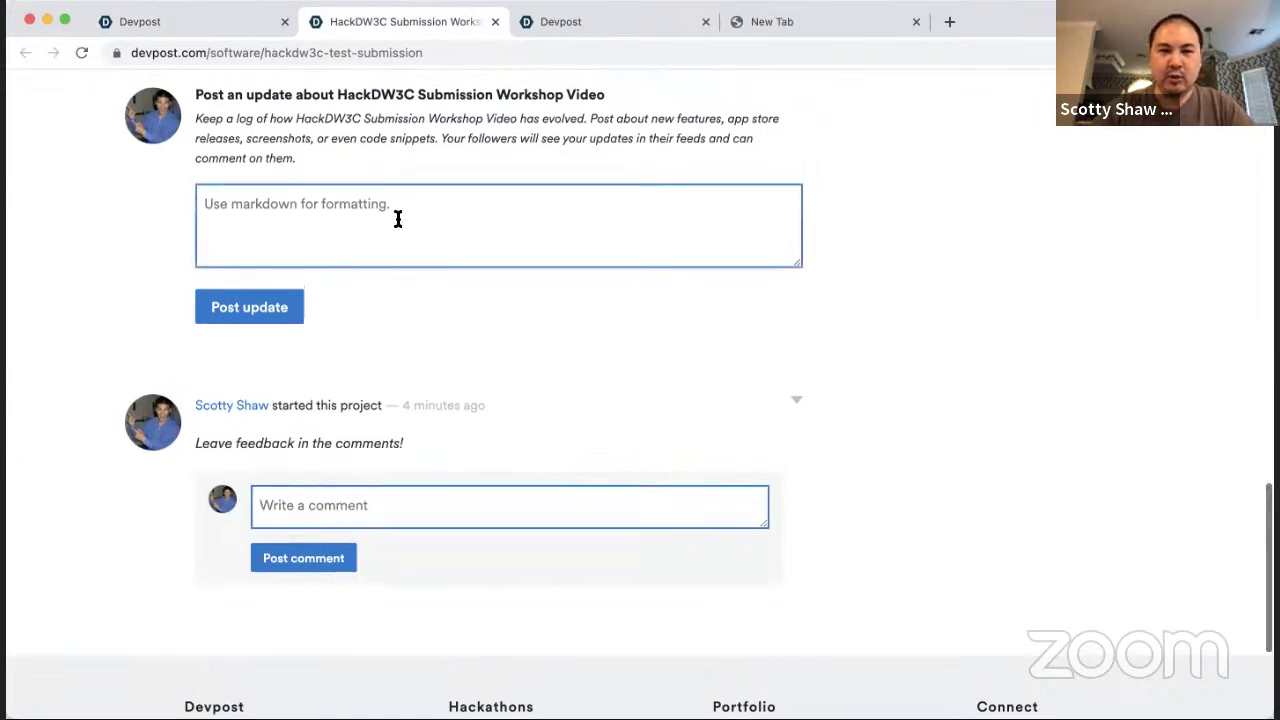
{"action": "scroll", "coordinate": [397, 217], "scroll_direction": "up", "scroll_amount": 2}
{"action": "left_click", "coordinate": [333, 353]}
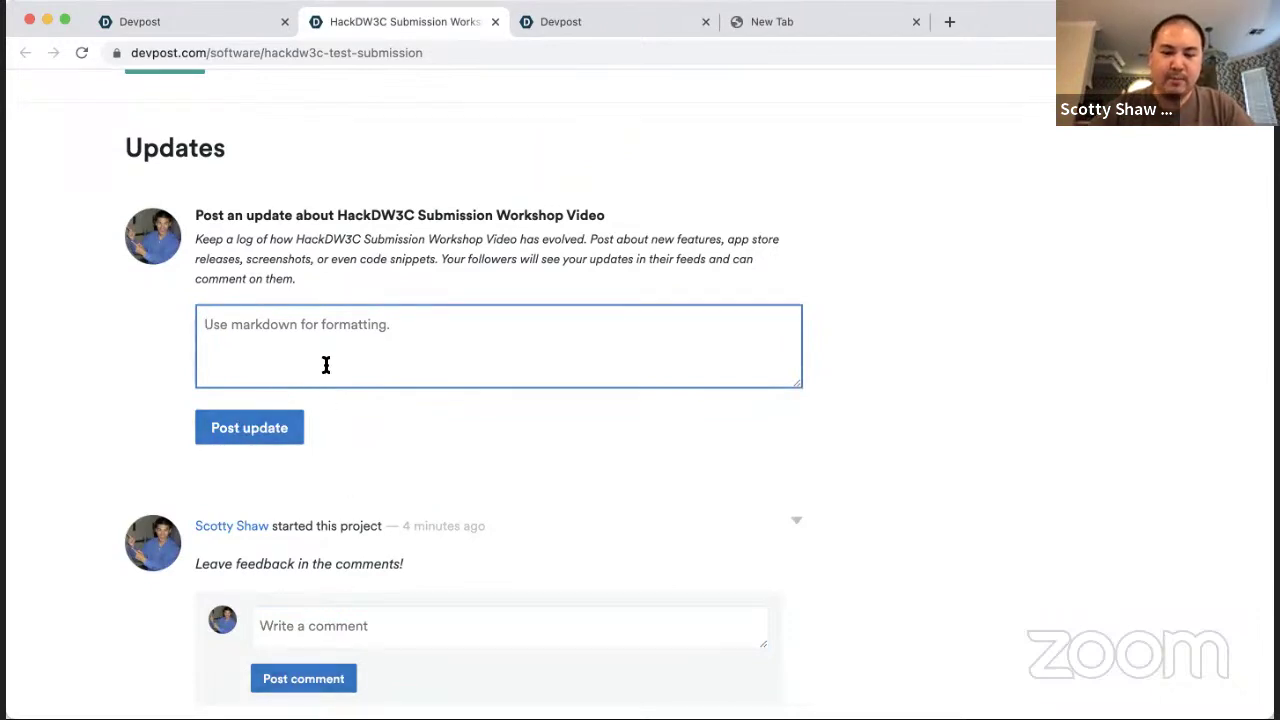
{"action": "type", "text": "I added a teaa"}
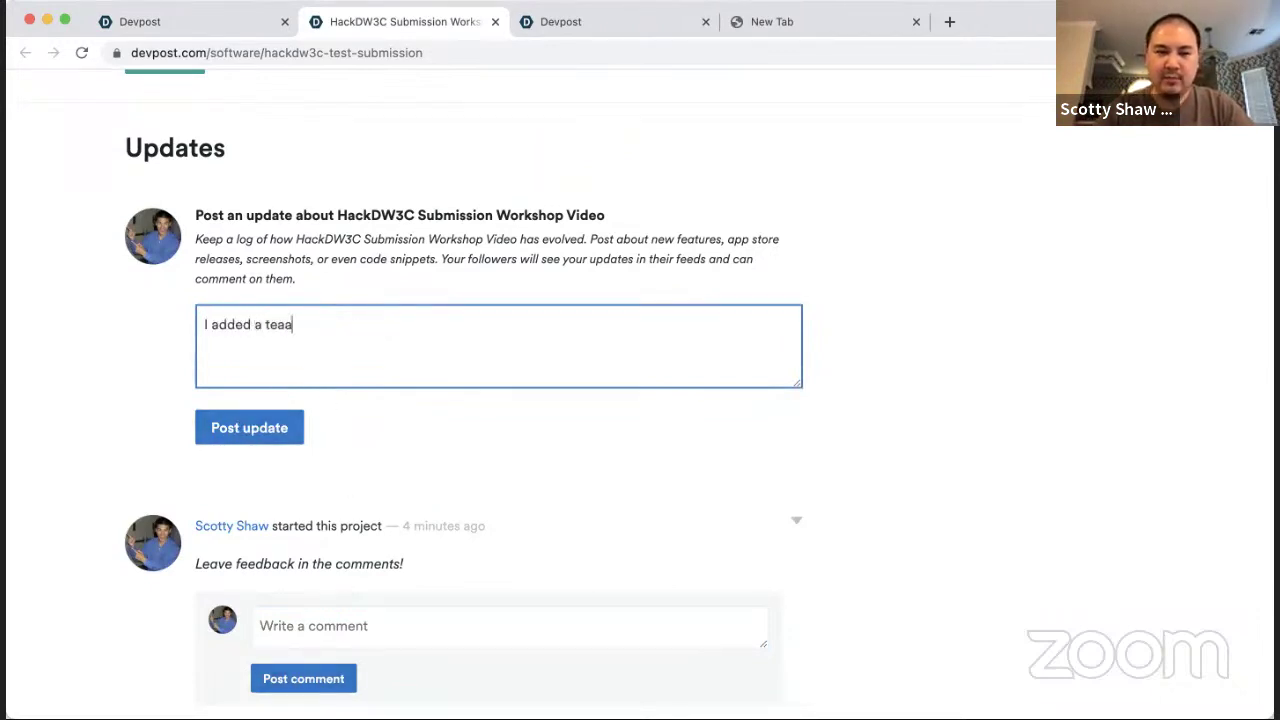
{"action": "key", "text": "BackSpace"}
{"action": "type", "text": "mmate, edited our project"}
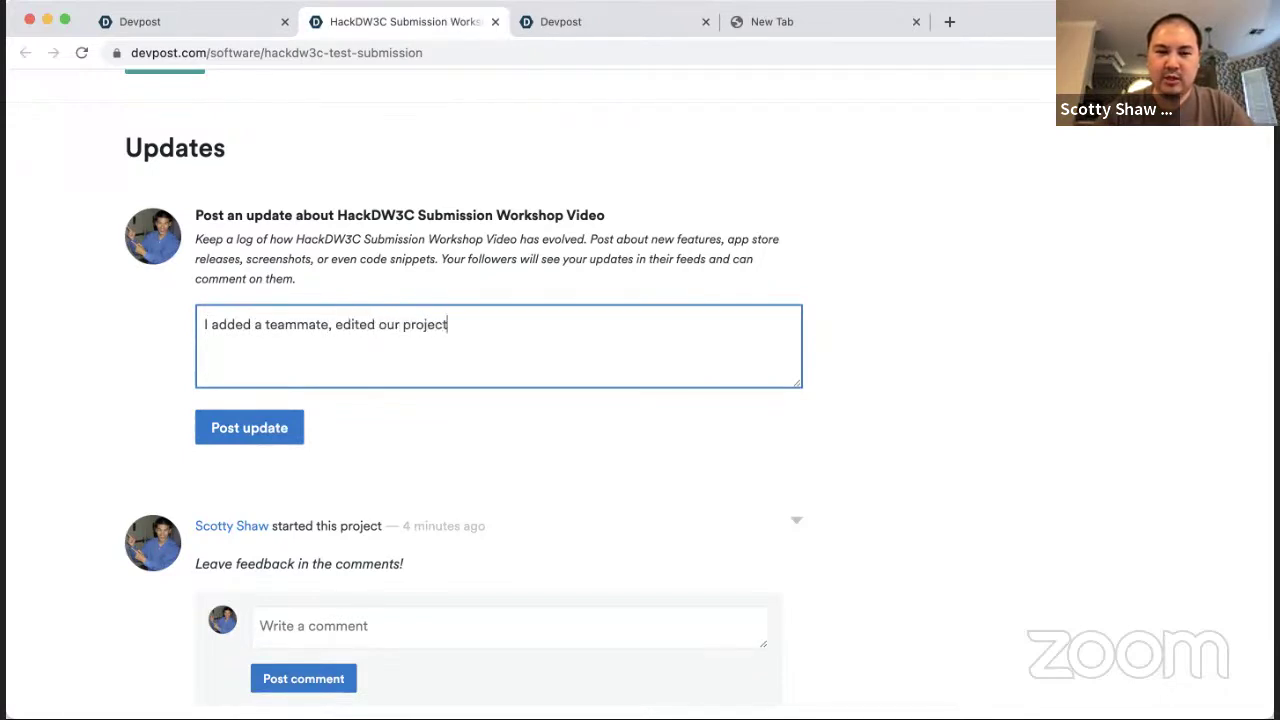
{"action": "type", "text": " name, and refined some of our project details."}
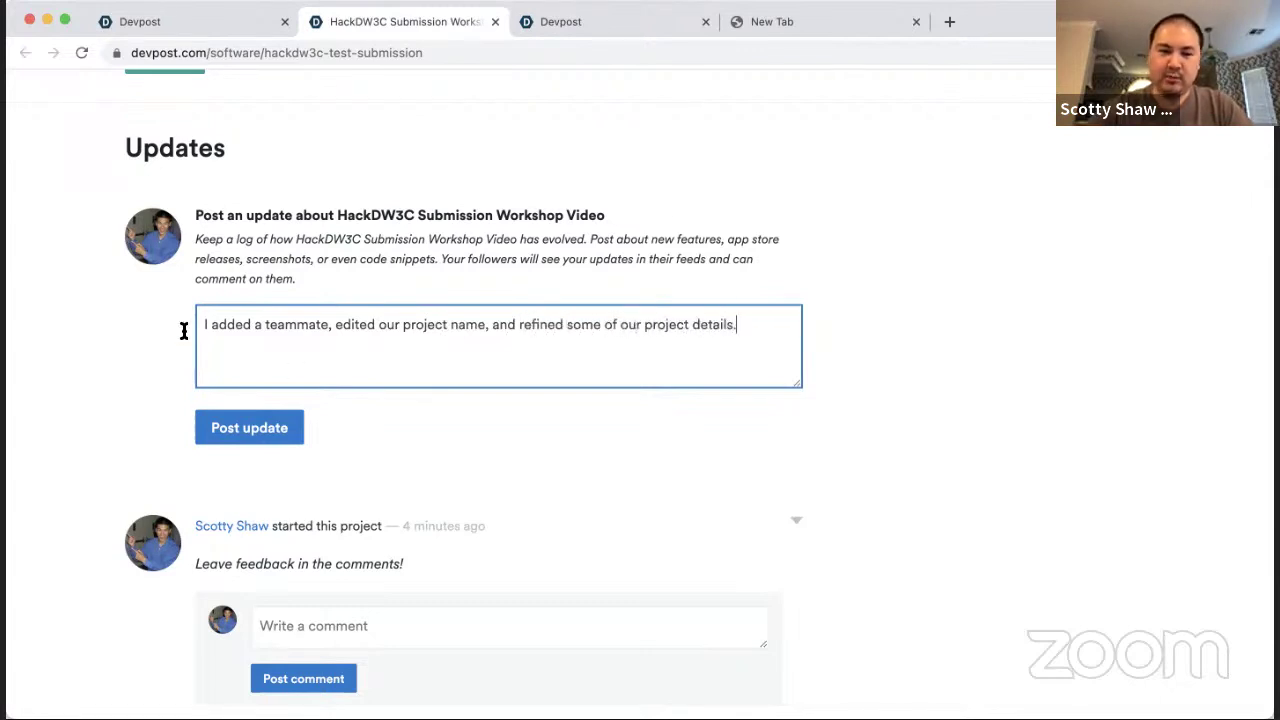
{"action": "left_click", "coordinate": [246, 428]}
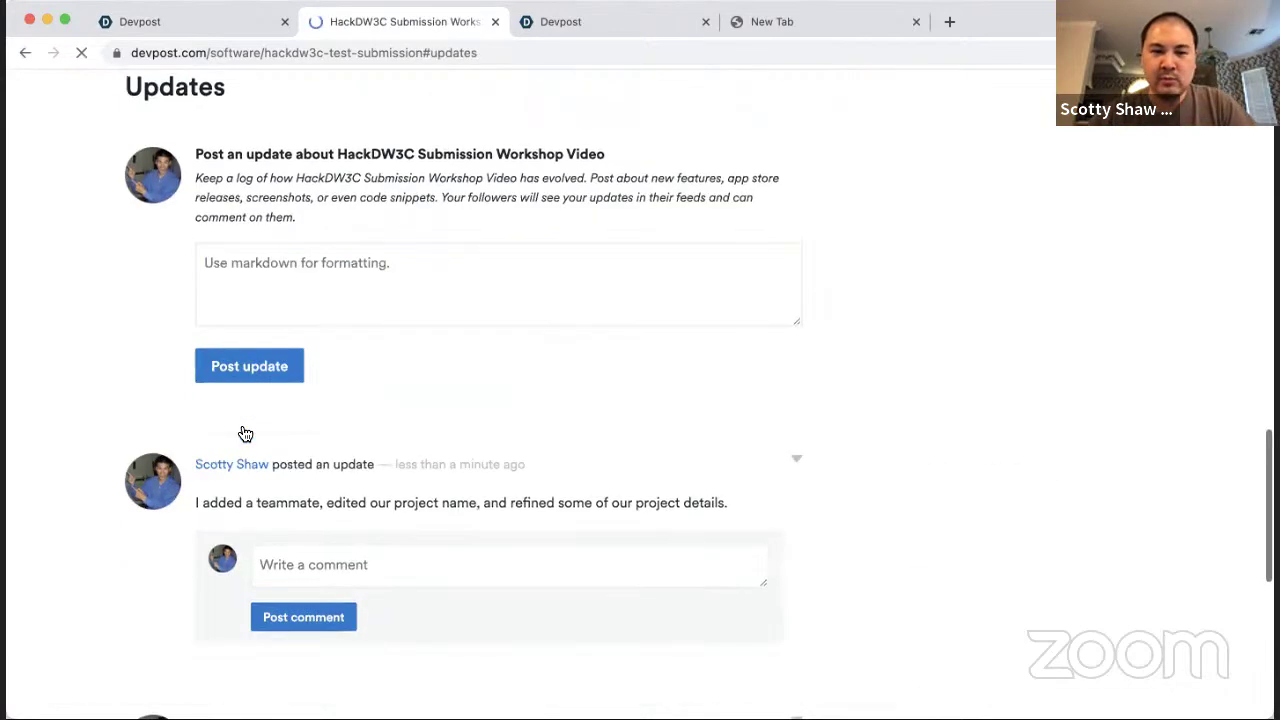
{"action": "key", "text": "ctrl+shift+Tab"}
{"action": "scroll", "coordinate": [243, 432], "scroll_direction": "down", "scroll_amount": 4}
Step: Reopen the Project details step and save it unchanged
{"action": "left_click", "coordinate": [531, 130]}
{"action": "scroll", "coordinate": [524, 136], "scroll_direction": "down", "scroll_amount": 2}
{"action": "scroll", "coordinate": [524, 136], "scroll_direction": "down", "scroll_amount": 5}
{"action": "left_click", "coordinate": [491, 294]}
{"action": "scroll", "coordinate": [617, 311], "scroll_direction": "down", "scroll_amount": 4}
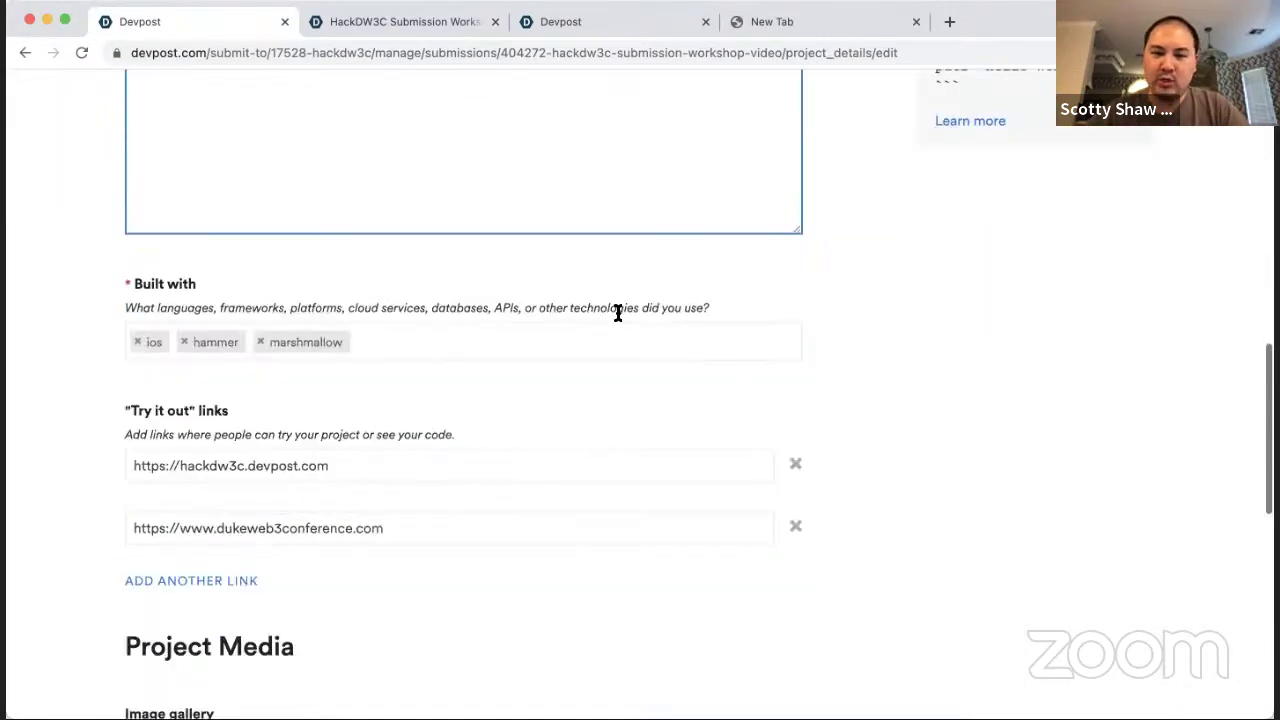
{"action": "scroll", "coordinate": [617, 313], "scroll_direction": "down", "scroll_amount": 4}
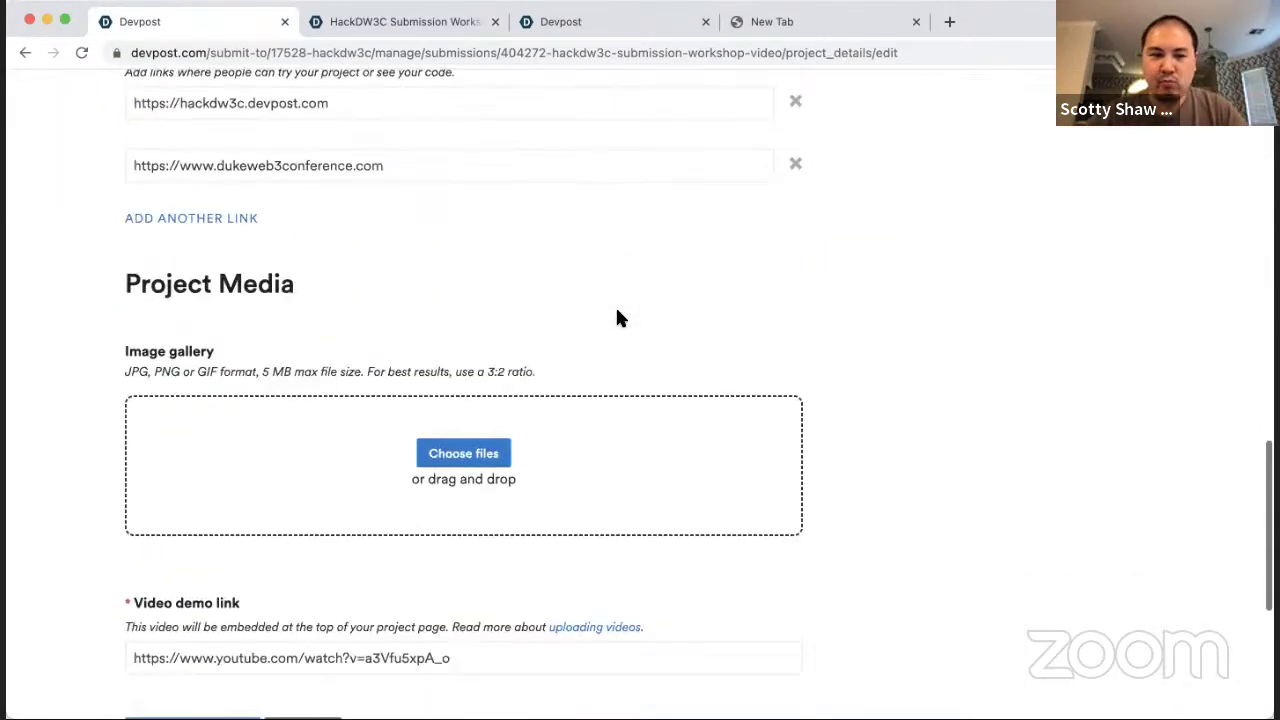
{"action": "scroll", "coordinate": [617, 318], "scroll_direction": "down", "scroll_amount": 4}
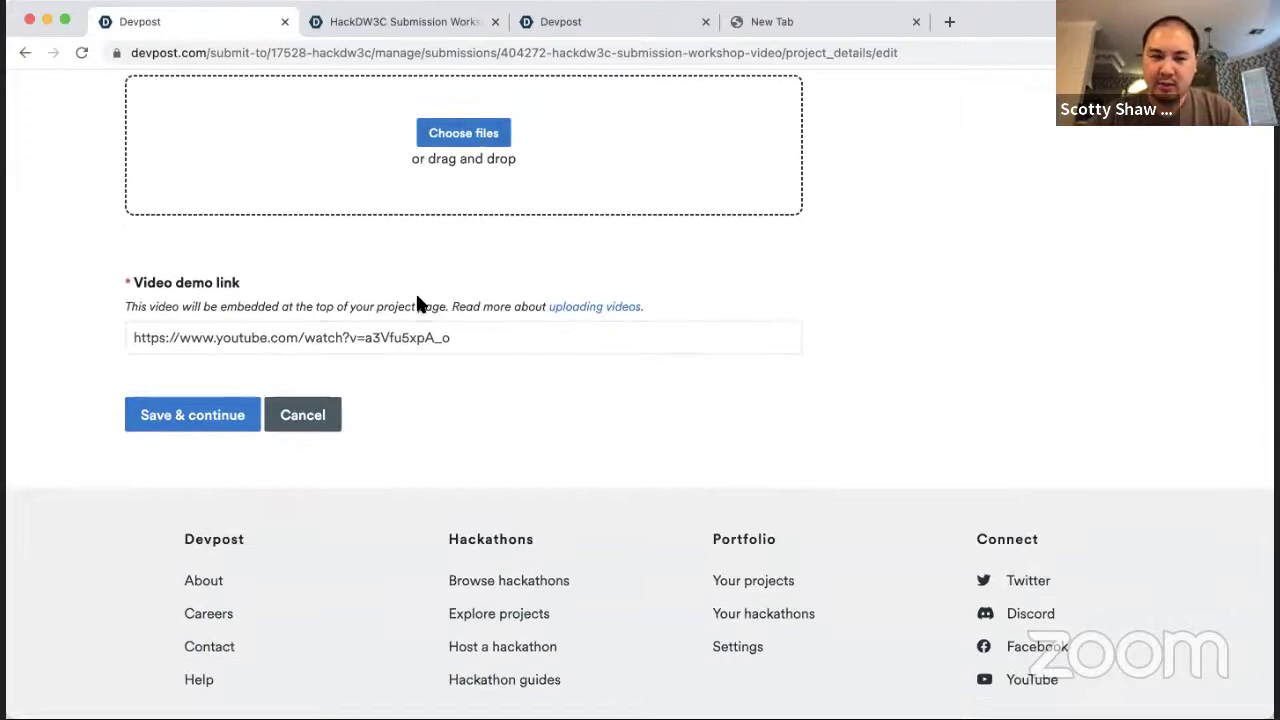
{"action": "left_click", "coordinate": [209, 417]}
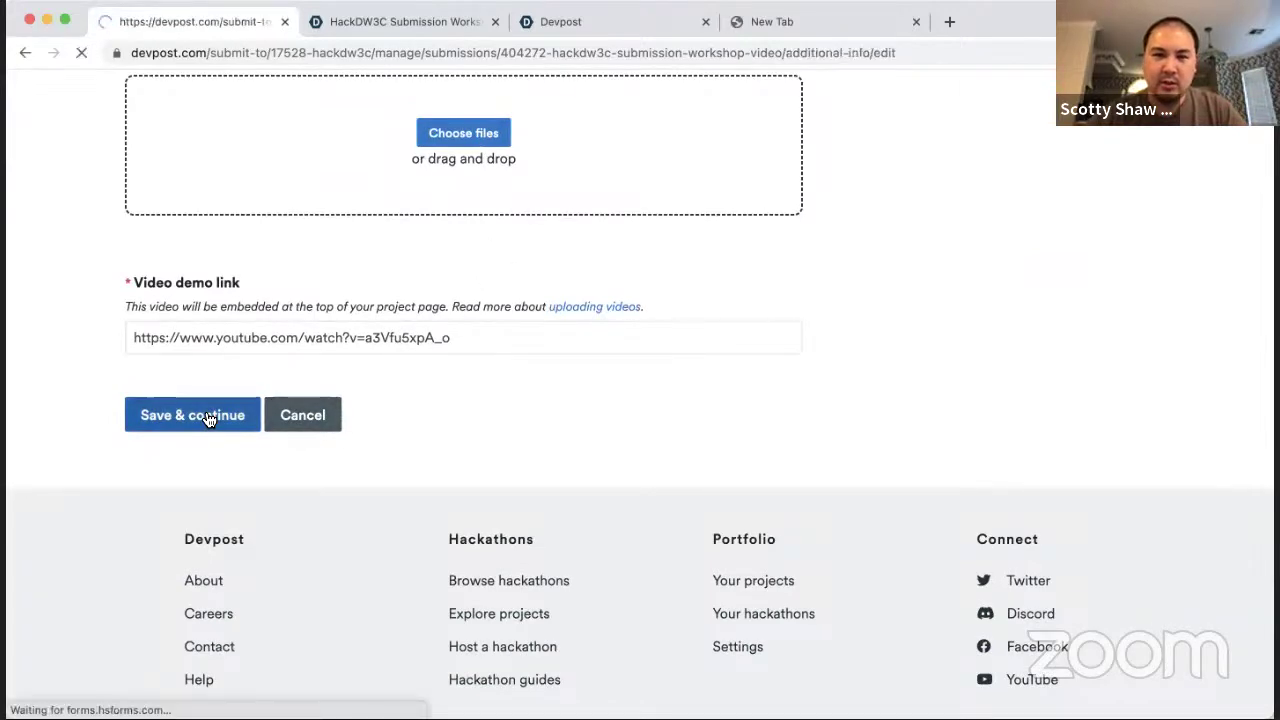
Step: Save Additional info to reach the Submit step confirming the project is still submitted
{"action": "scroll", "coordinate": [474, 437], "scroll_direction": "down", "scroll_amount": 2}
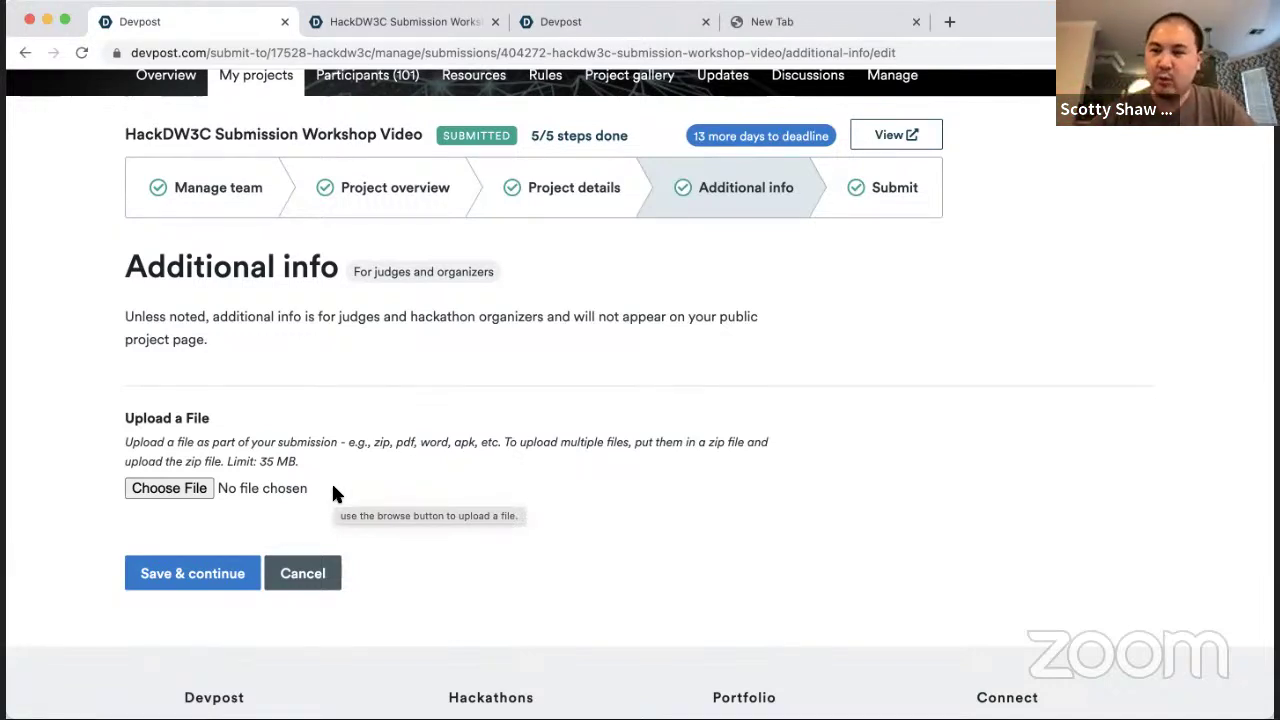
{"action": "left_click", "coordinate": [195, 575]}
{"action": "scroll", "coordinate": [368, 387], "scroll_direction": "down", "scroll_amount": 5}
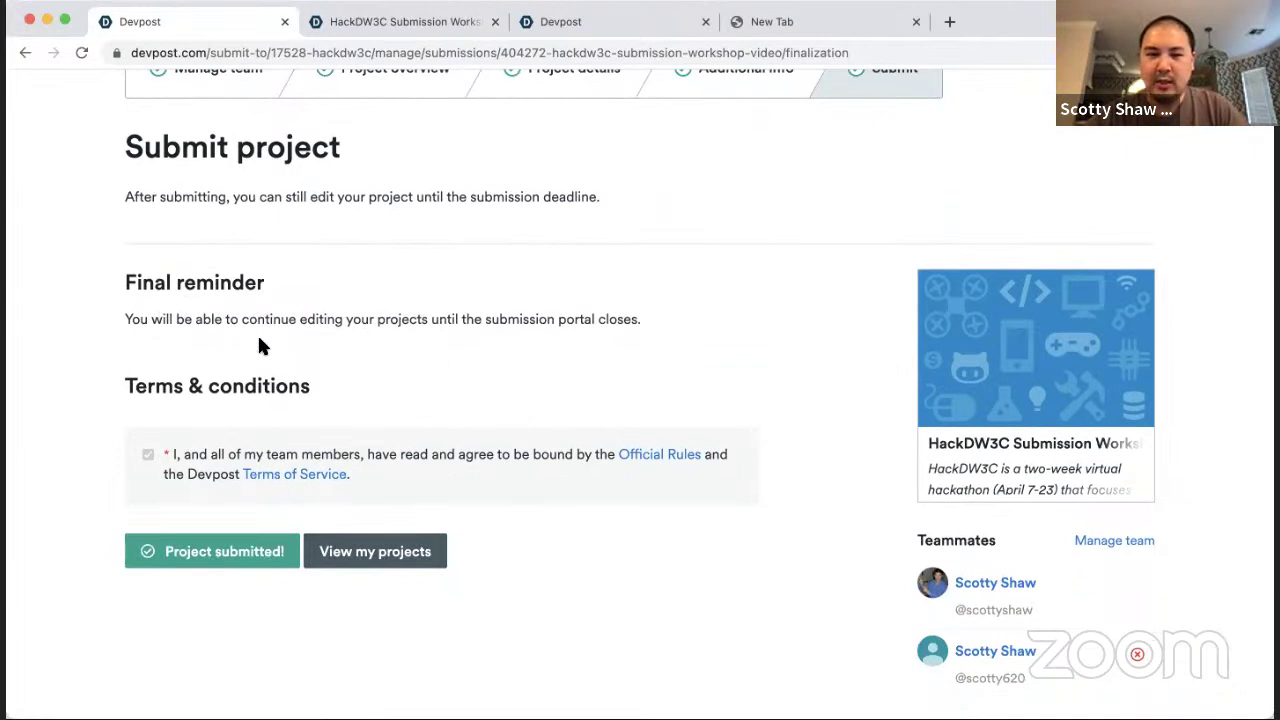
{"action": "left_click_drag", "start_coordinate": [100, 152], "coordinate": [648, 386]}
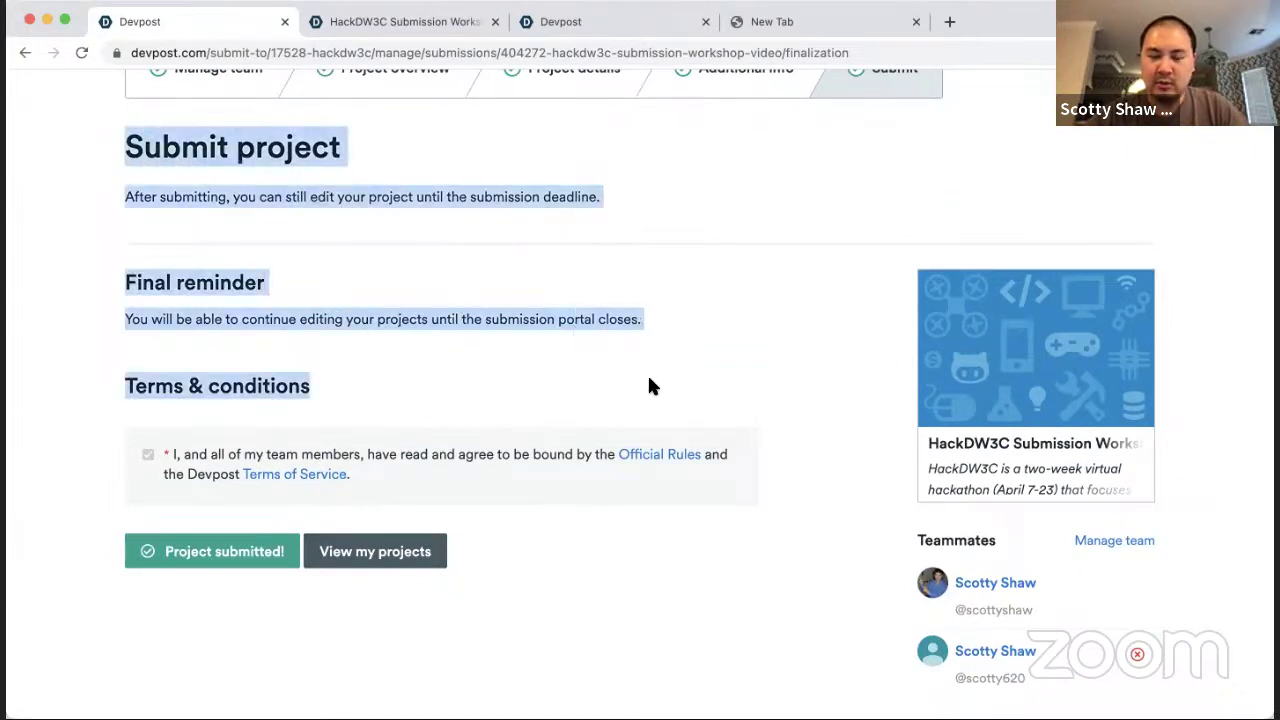
{"action": "left_click", "coordinate": [648, 386]}
{"action": "key", "text": "ctrl+Tab"}
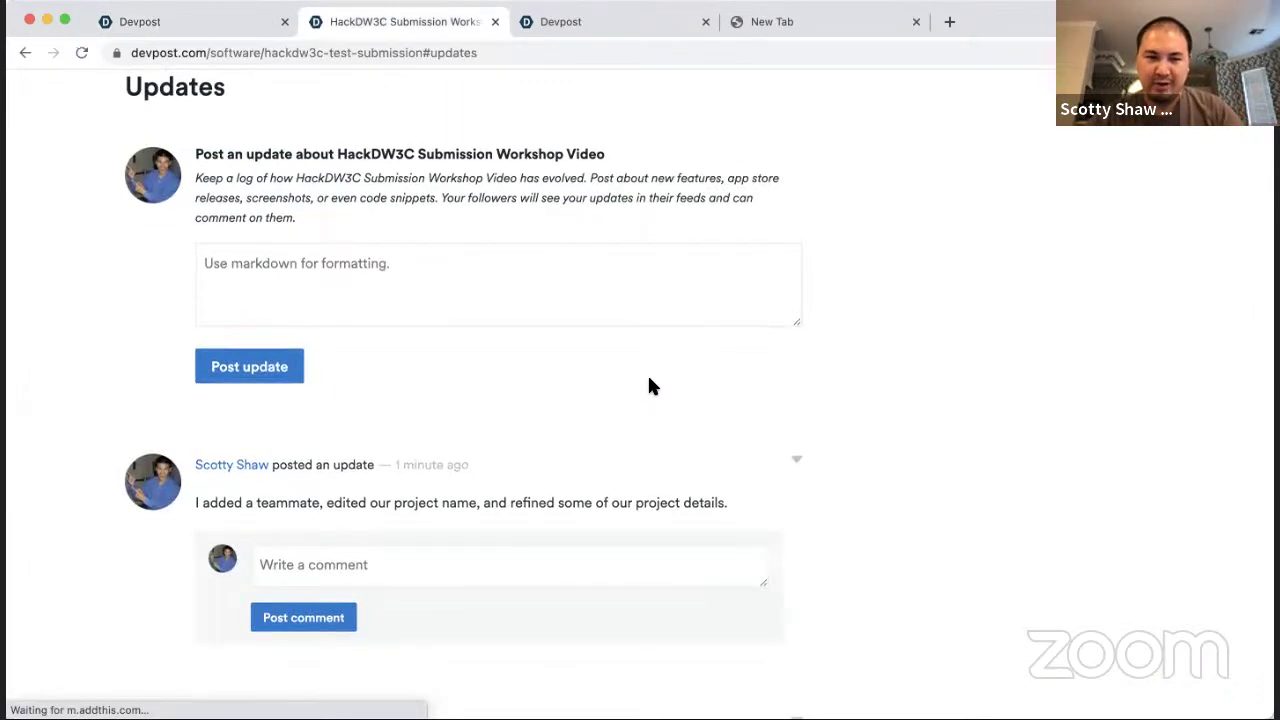
{"action": "scroll", "coordinate": [649, 386], "scroll_direction": "up", "scroll_amount": 15}
{"action": "left_click_drag", "start_coordinate": [315, 256], "coordinate": [933, 326]}
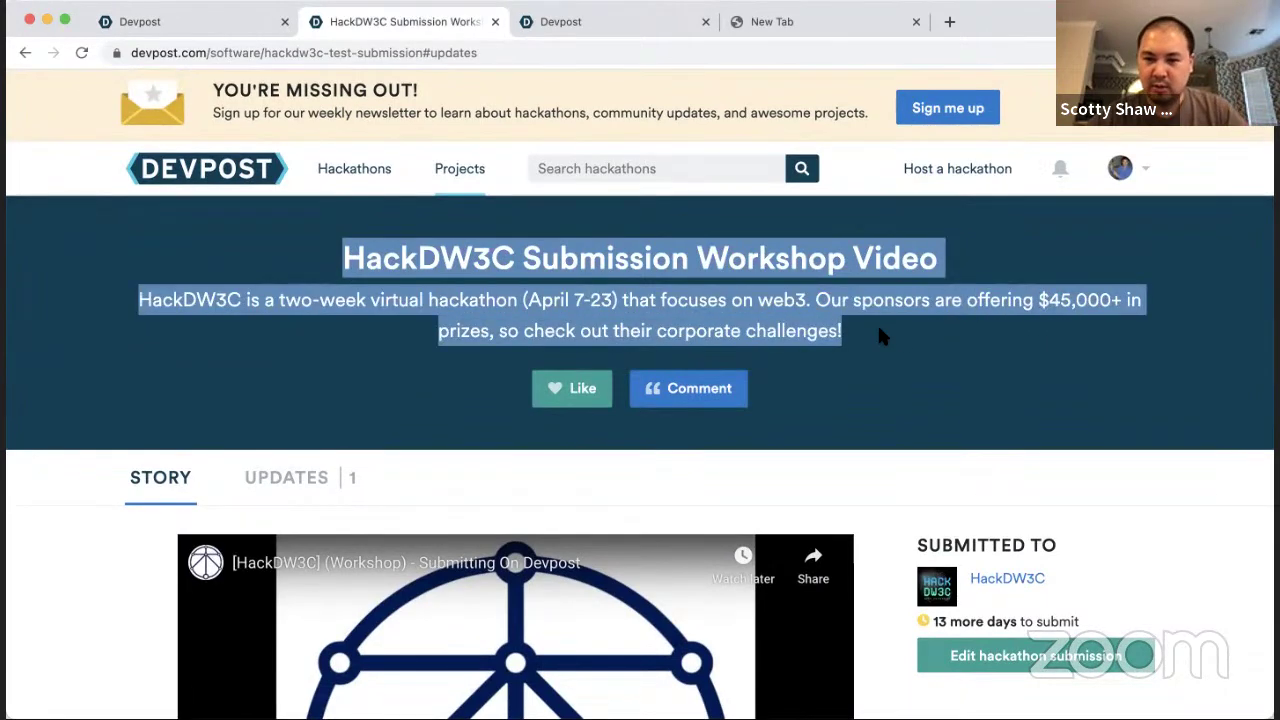
{"action": "scroll", "coordinate": [877, 337], "scroll_direction": "down", "scroll_amount": 5}
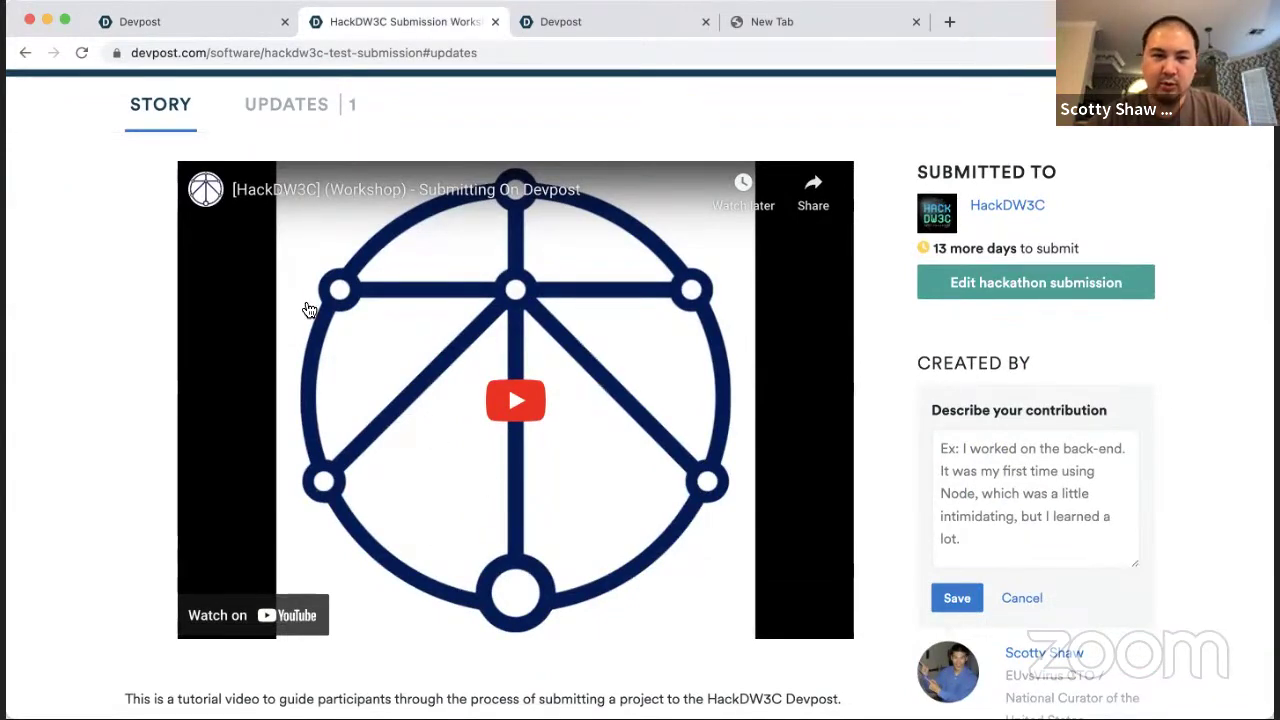
{"action": "left_click", "coordinate": [284, 105]}
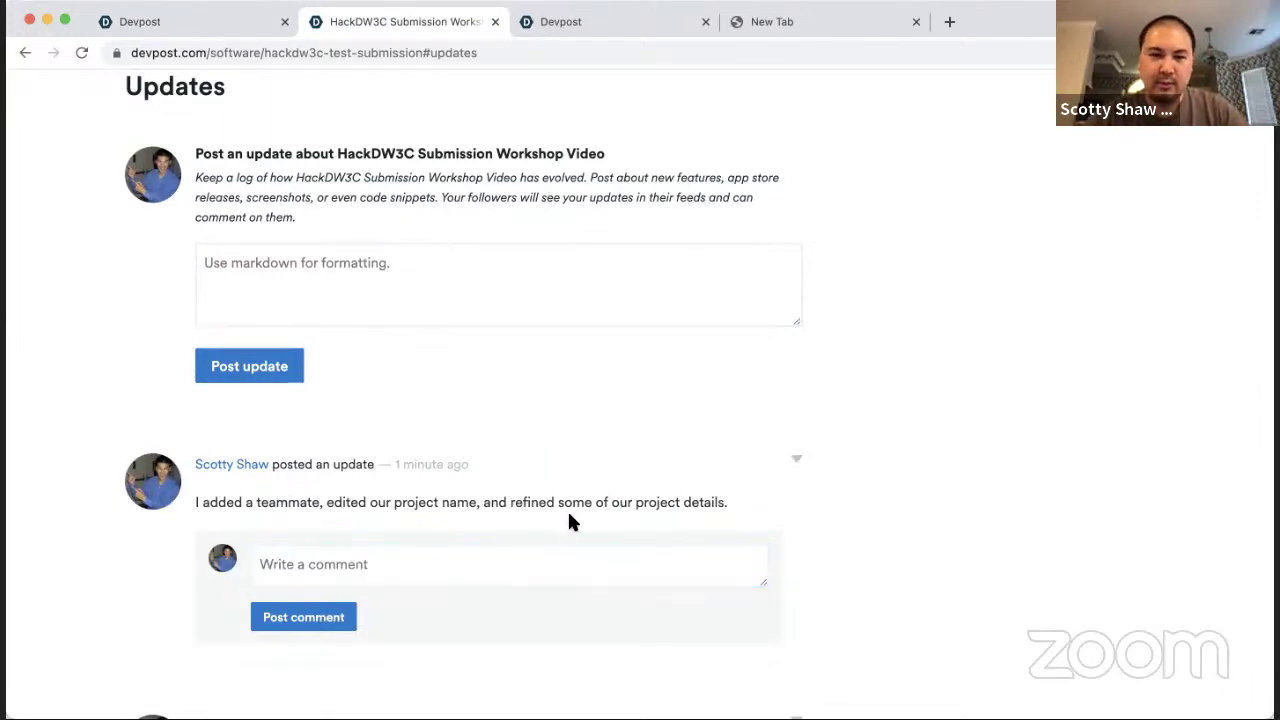
{"action": "scroll", "coordinate": [568, 518], "scroll_direction": "up", "scroll_amount": 5}
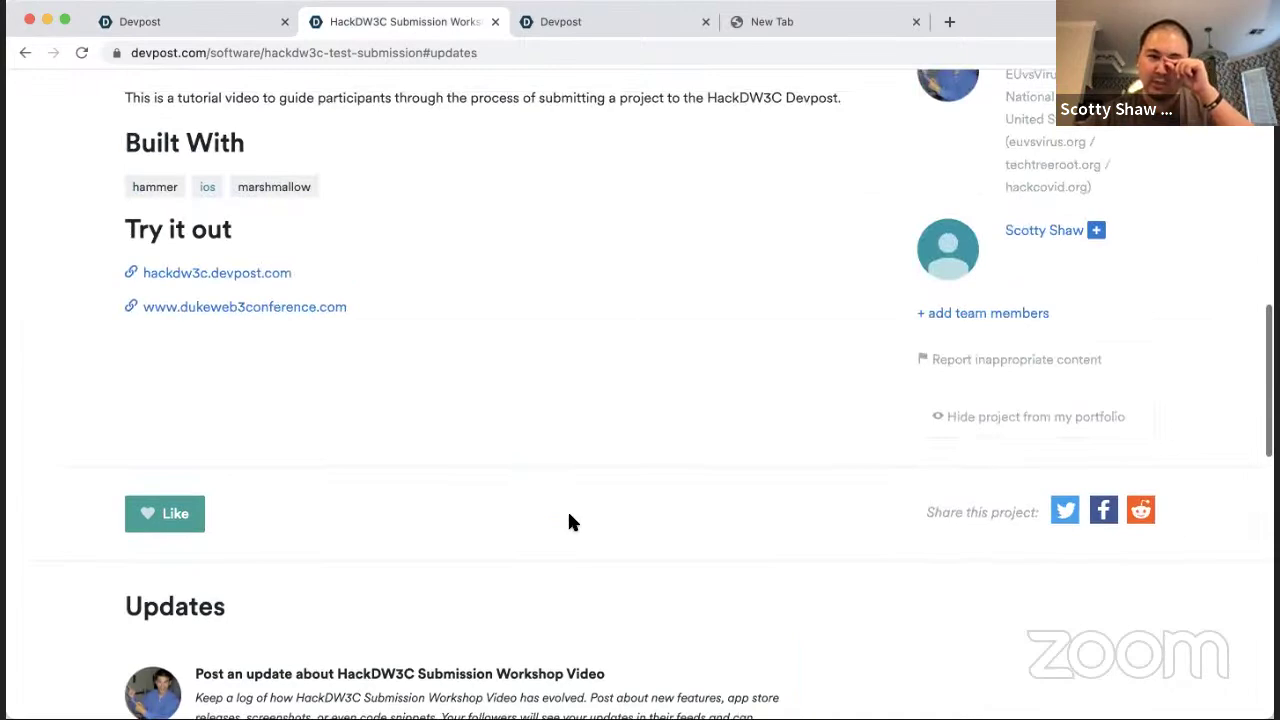
{"action": "scroll", "coordinate": [570, 518], "scroll_direction": "up", "scroll_amount": 2}
{"action": "scroll", "coordinate": [568, 514], "scroll_direction": "up", "scroll_amount": 1}
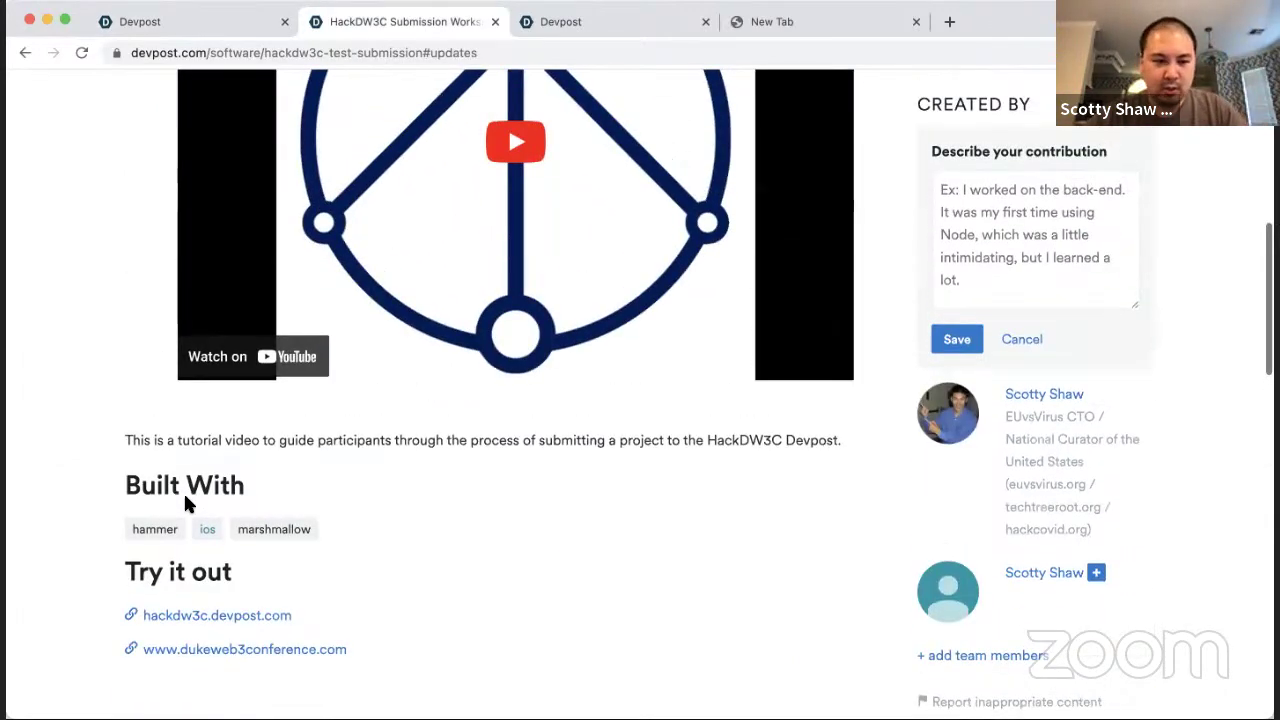
{"action": "left_click_drag", "start_coordinate": [114, 482], "coordinate": [370, 514]}
{"action": "left_click", "coordinate": [370, 514]}
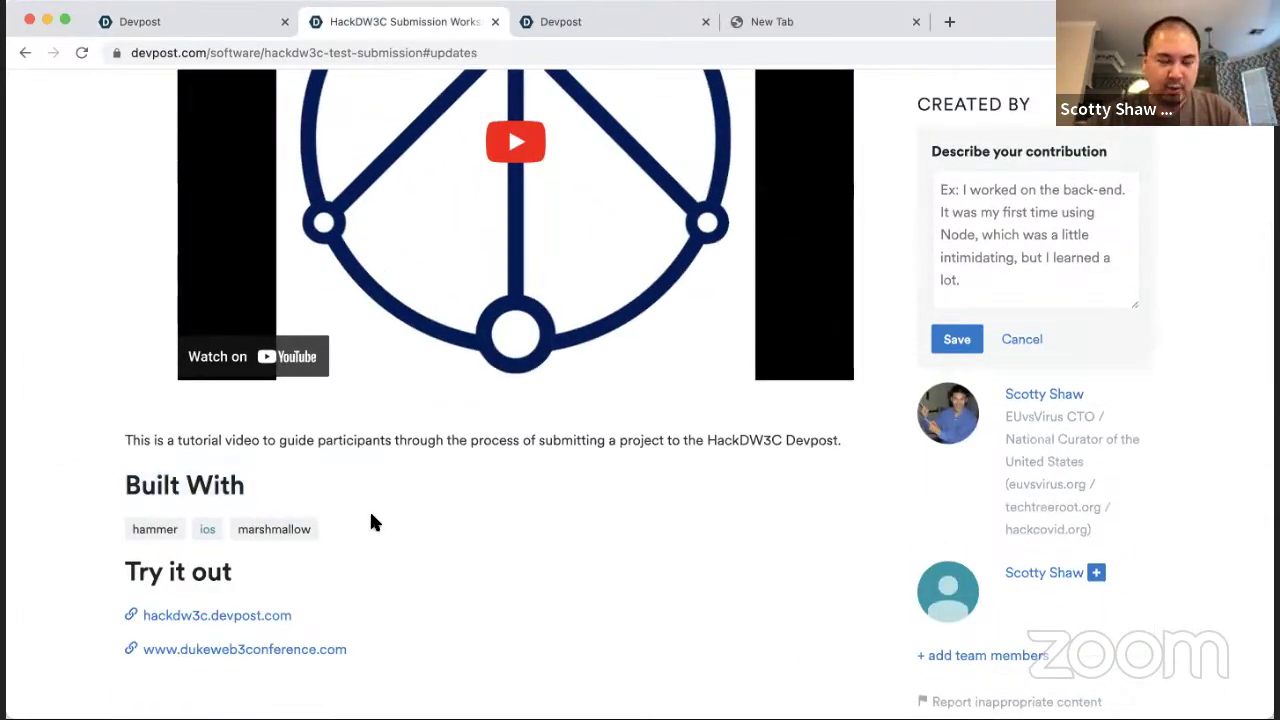
{"action": "scroll", "coordinate": [372, 512], "scroll_direction": "down", "scroll_amount": 10}
Step: Comment 'Added "marshmallow" to the Built With list.' under the posted project update
{"action": "left_click", "coordinate": [398, 445]}
{"action": "type", "text": "Ad"}
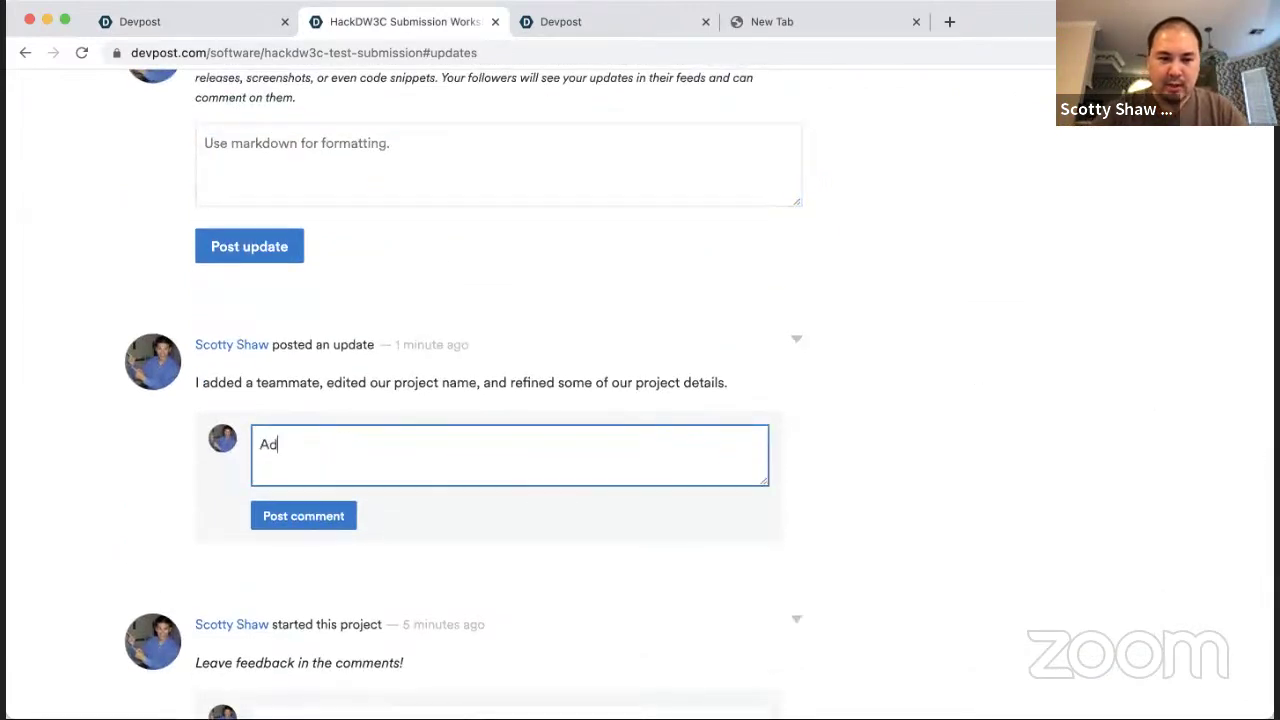
{"action": "type", "text": "ded \"marshmallow\" to the list of"}
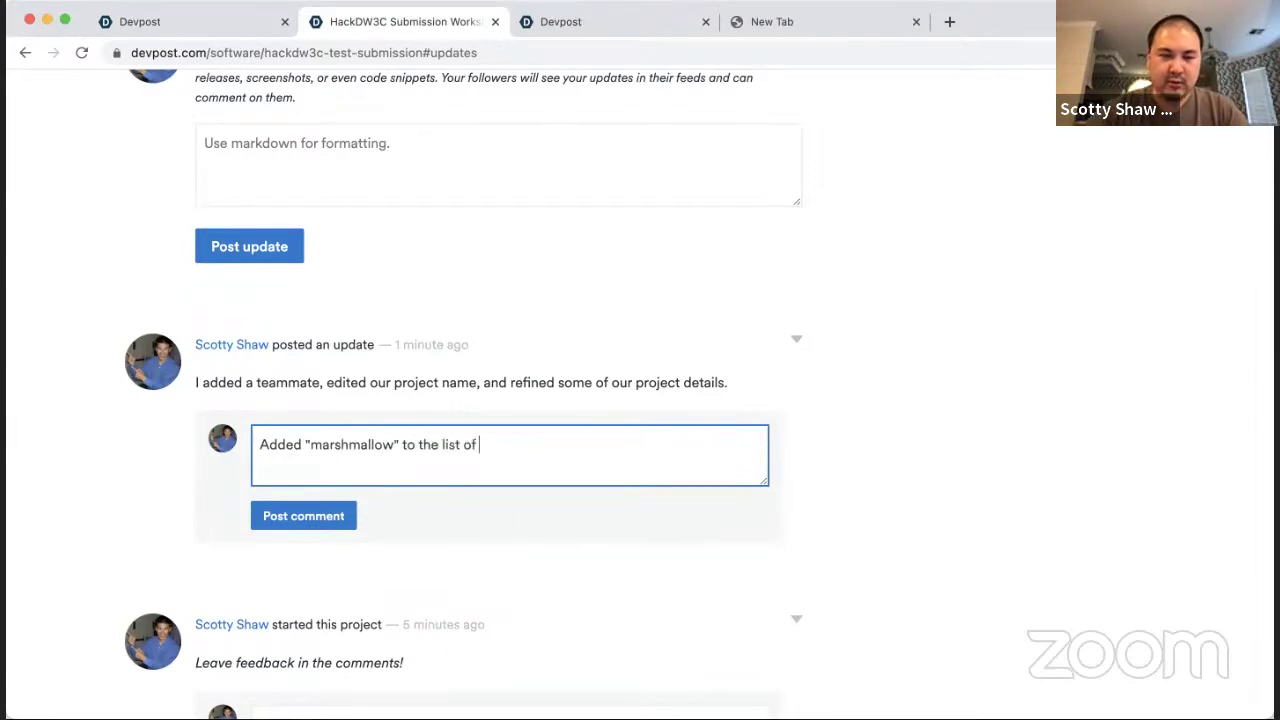
{"action": "scroll", "coordinate": [640, 400], "scroll_direction": "up", "scroll_amount": 15}
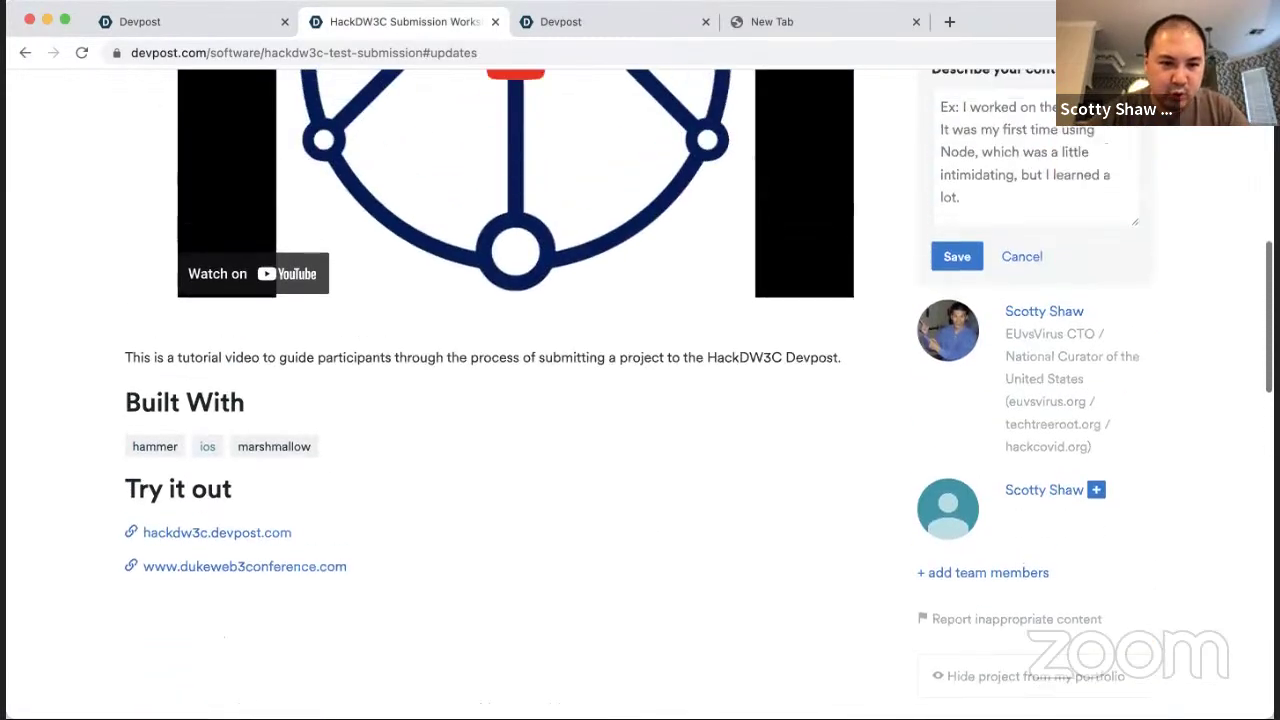
{"action": "type", "text": "e list"}
{"action": "scroll", "coordinate": [640, 400], "scroll_direction": "down", "scroll_amount": 15}
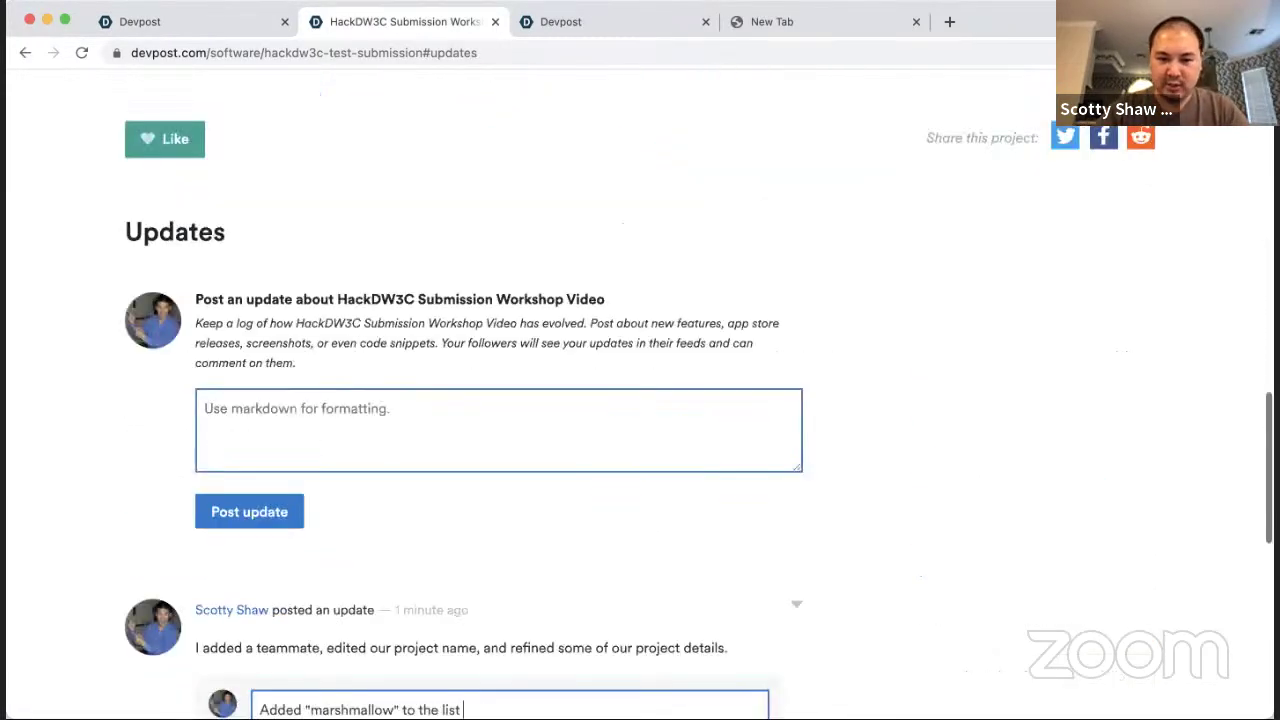
{"action": "type", "text": "Built With"}
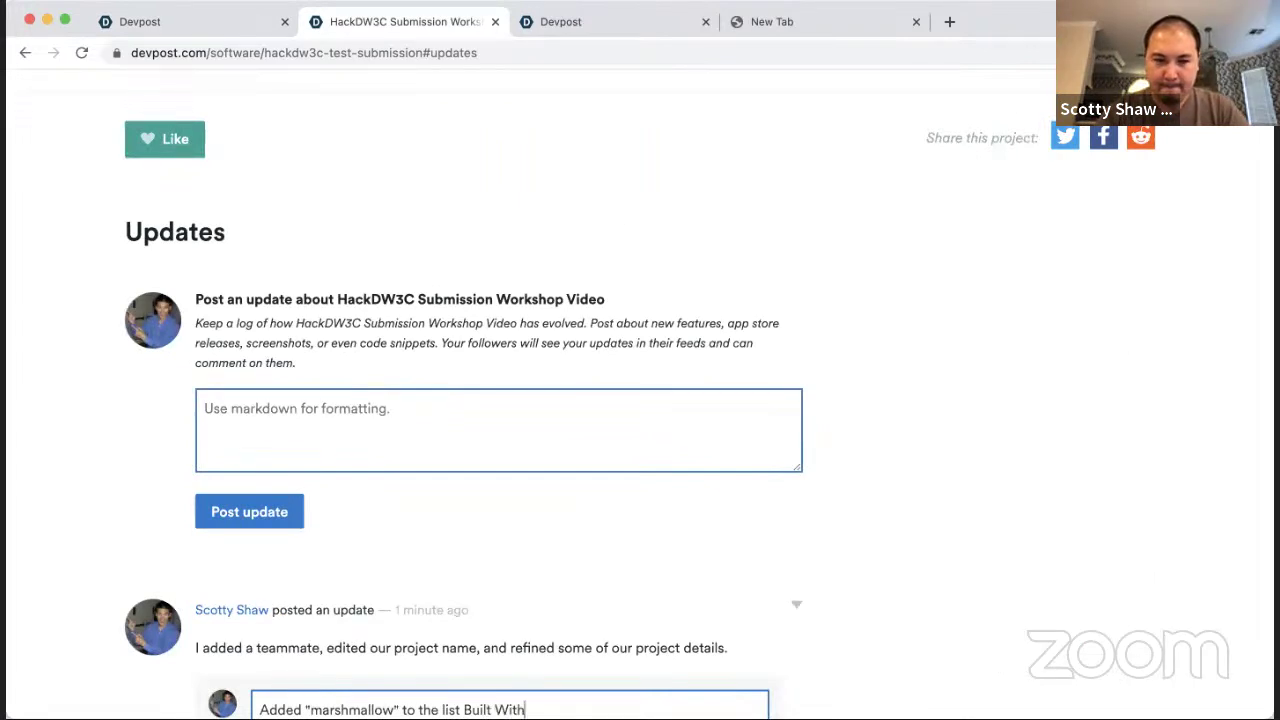
{"action": "type", "text": " l"}
{"action": "scroll", "coordinate": [423, 385], "scroll_direction": "down", "scroll_amount": 3}
{"action": "type", "text": "ist."}
{"action": "left_click", "coordinate": [494, 573]}
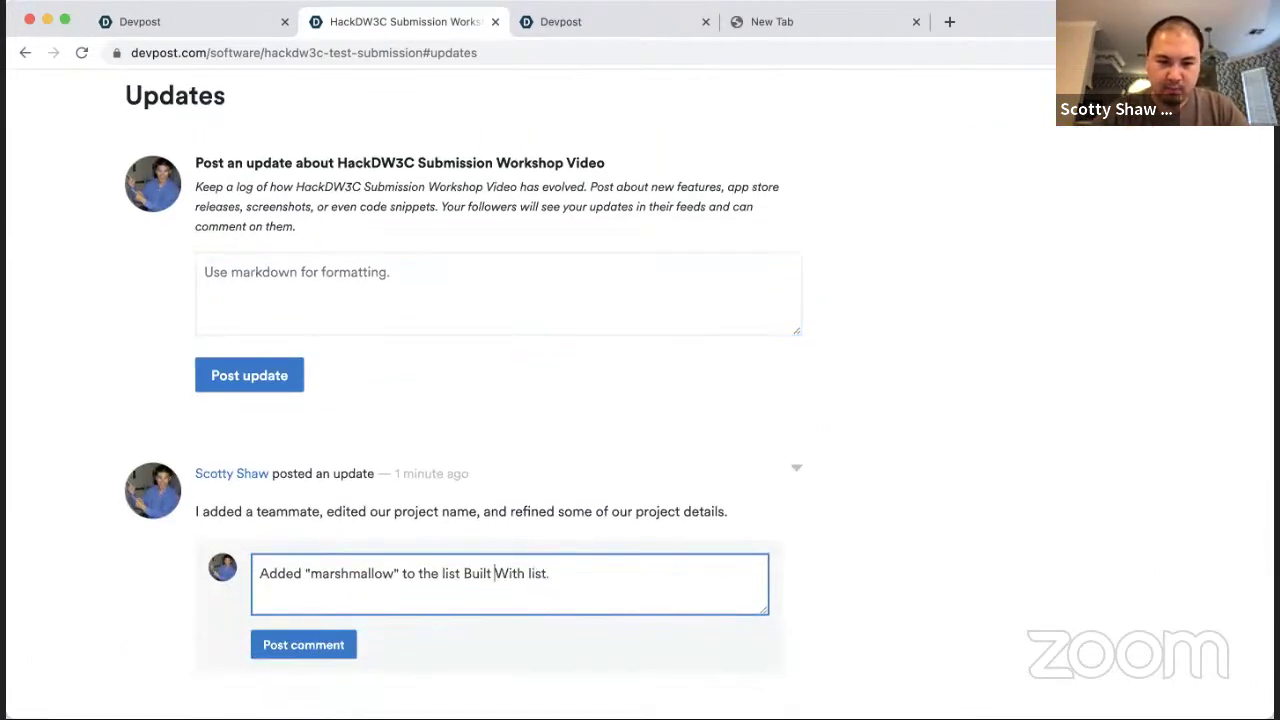
{"action": "key", "text": "BackSpace"}
{"action": "key", "text": "BackSpace"}
{"action": "key", "text": "BackSpace"}
{"action": "key", "text": "BackSpace"}
{"action": "key", "text": "BackSpace"}
{"action": "left_click", "coordinate": [304, 640]}
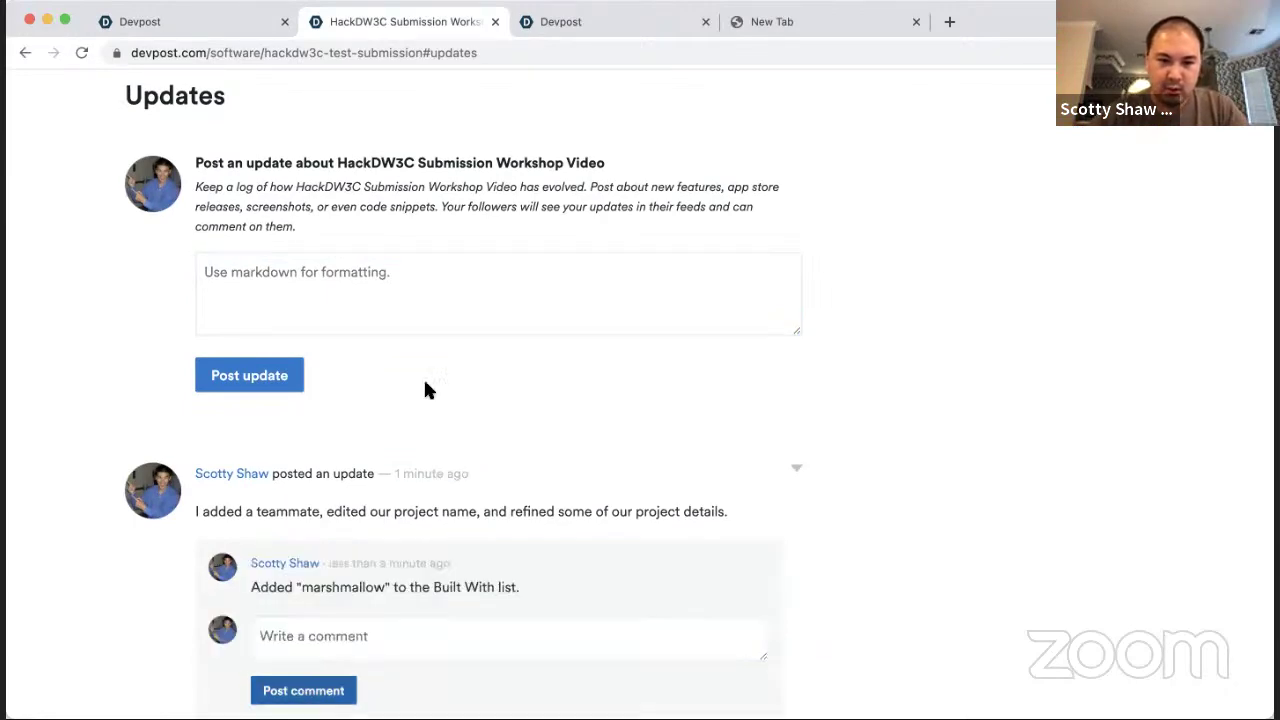
{"action": "scroll", "coordinate": [427, 390], "scroll_direction": "up", "scroll_amount": 6}
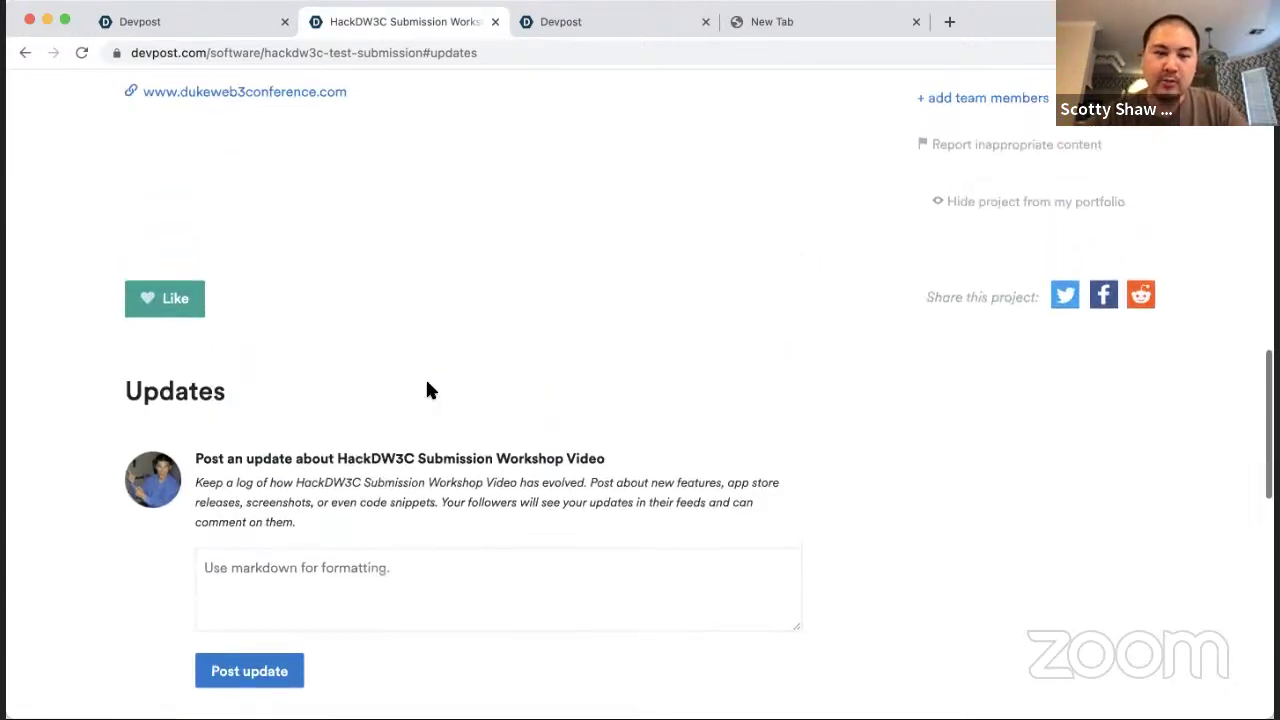
Step: Under Created By, save a contribution note about playing the Peruvian pan flute
{"action": "scroll", "coordinate": [427, 390], "scroll_direction": "up", "scroll_amount": 2}
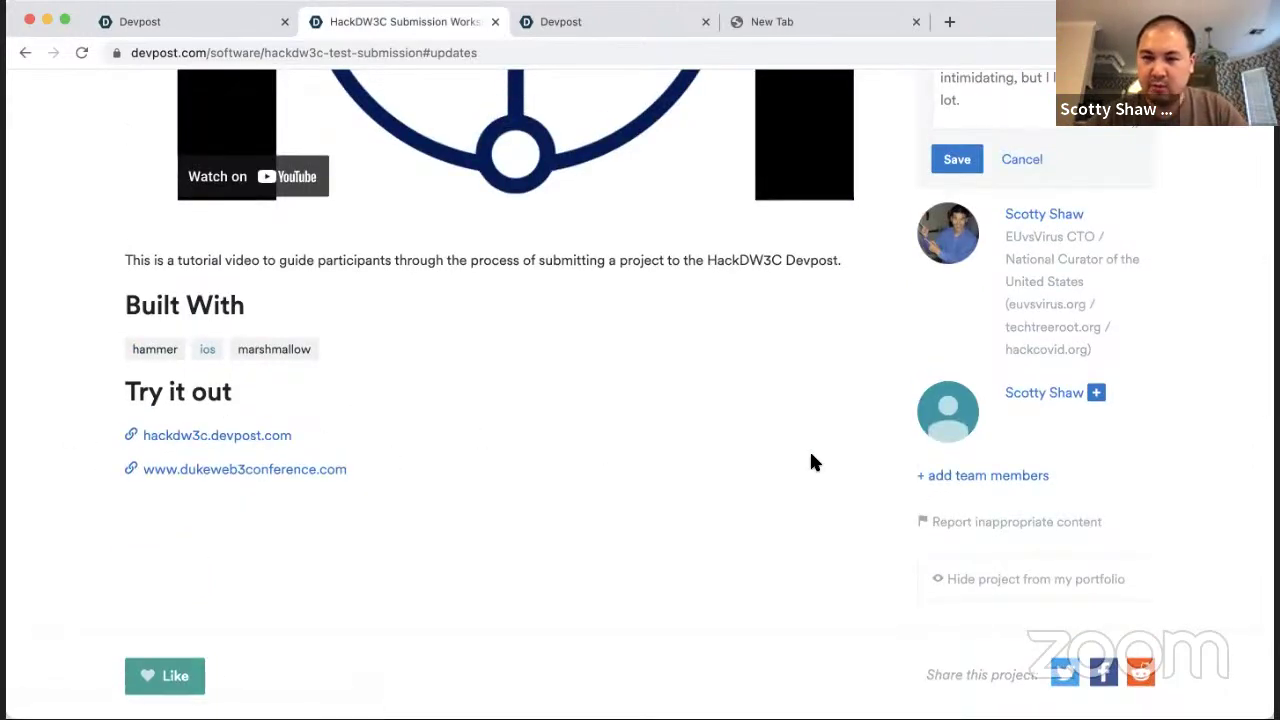
{"action": "scroll", "coordinate": [809, 460], "scroll_direction": "up", "scroll_amount": 5}
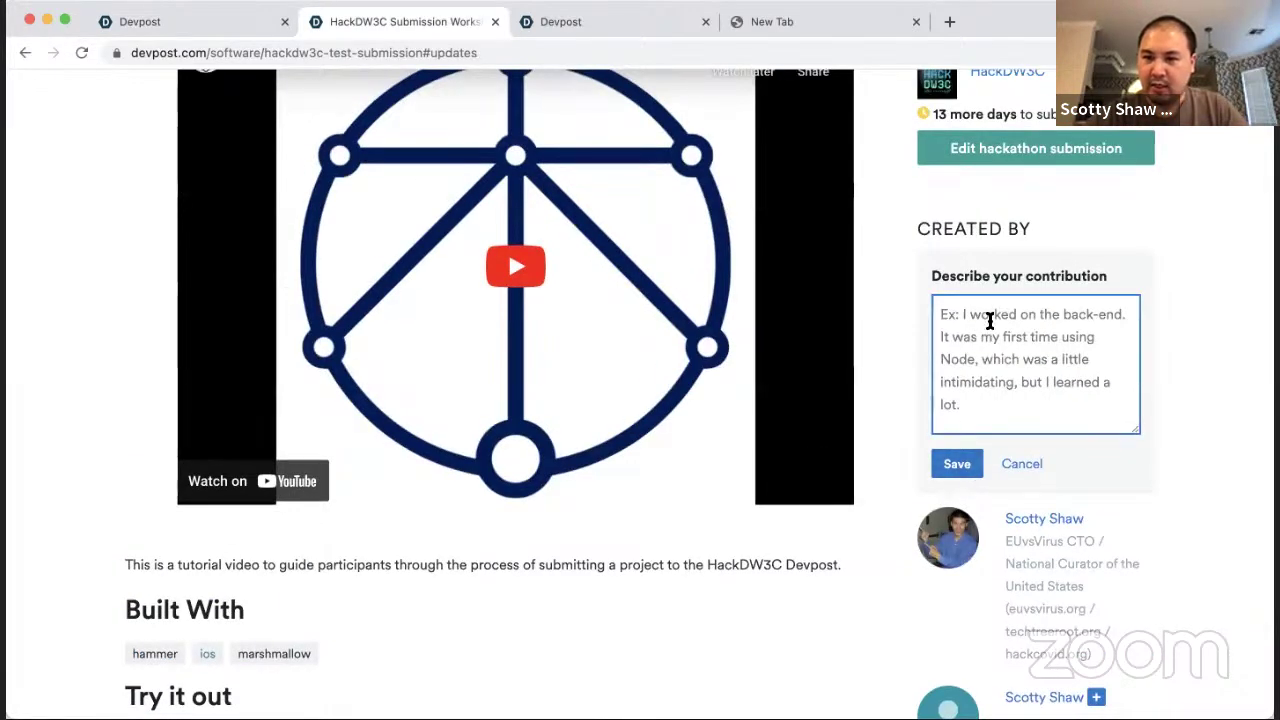
{"action": "scroll", "coordinate": [960, 365], "scroll_direction": "down", "scroll_amount": 2}
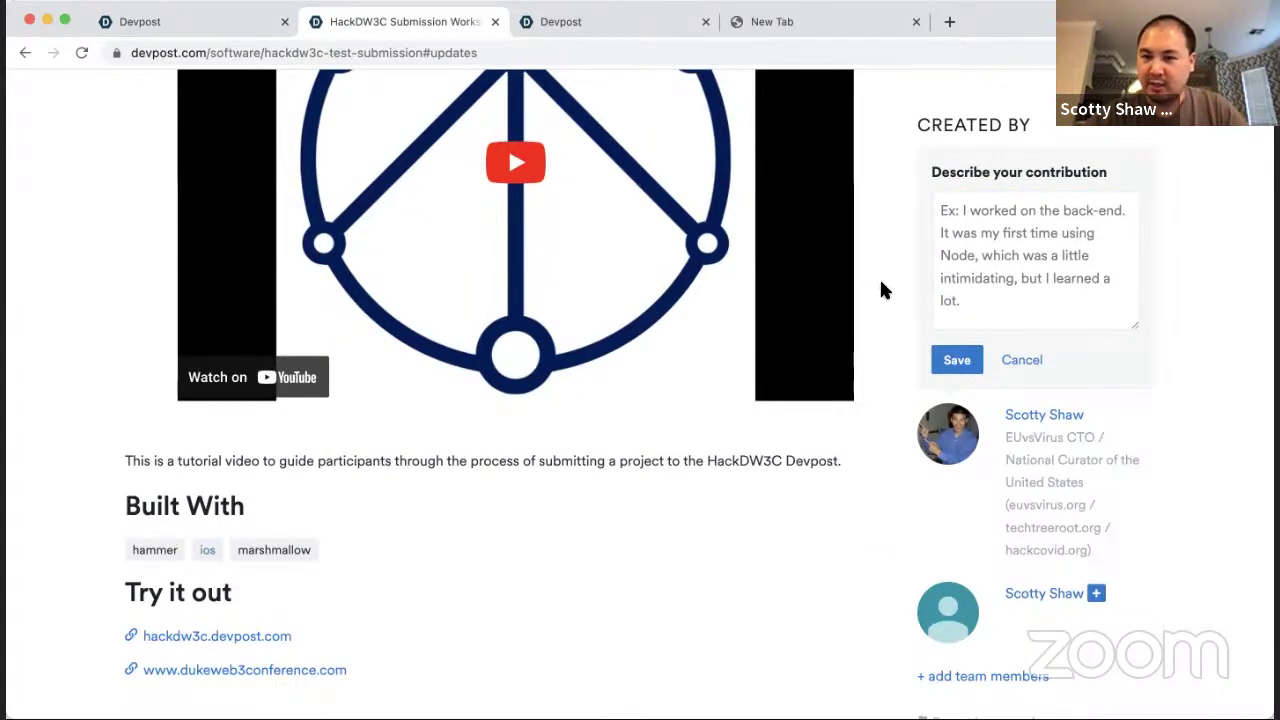
{"action": "left_click", "coordinate": [1003, 251]}
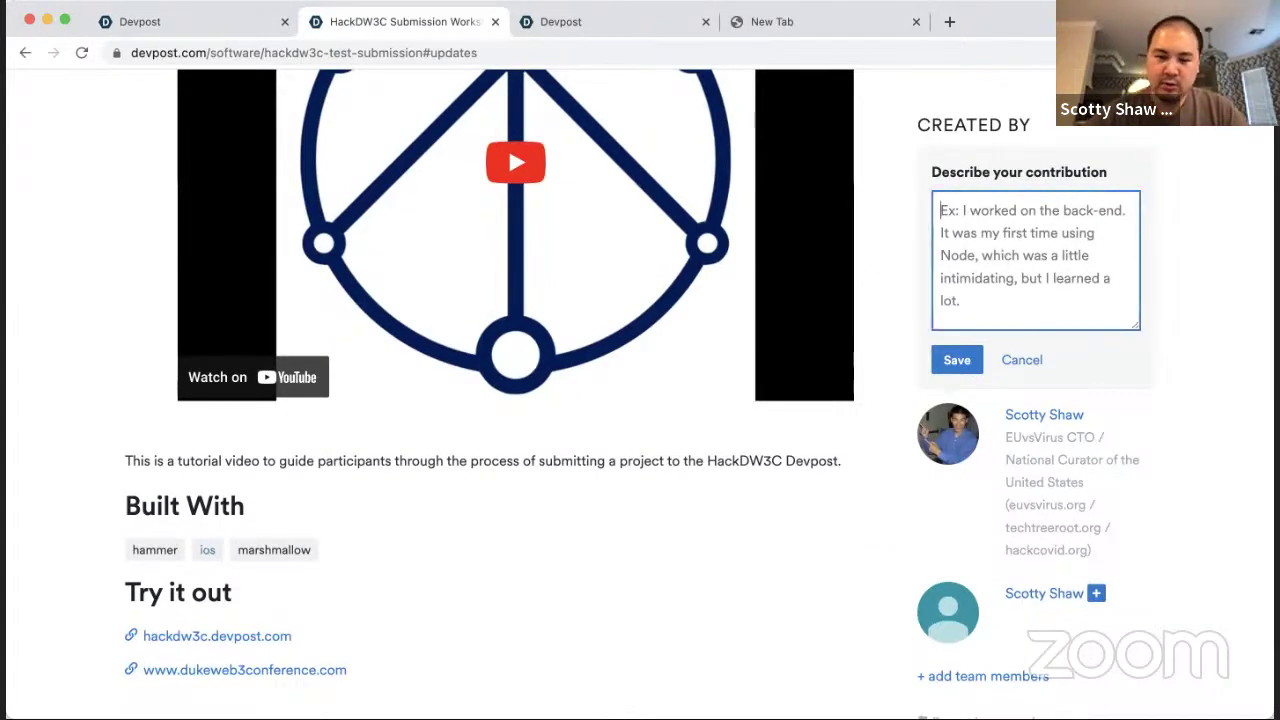
{"action": "type", "text": "Craig played "}
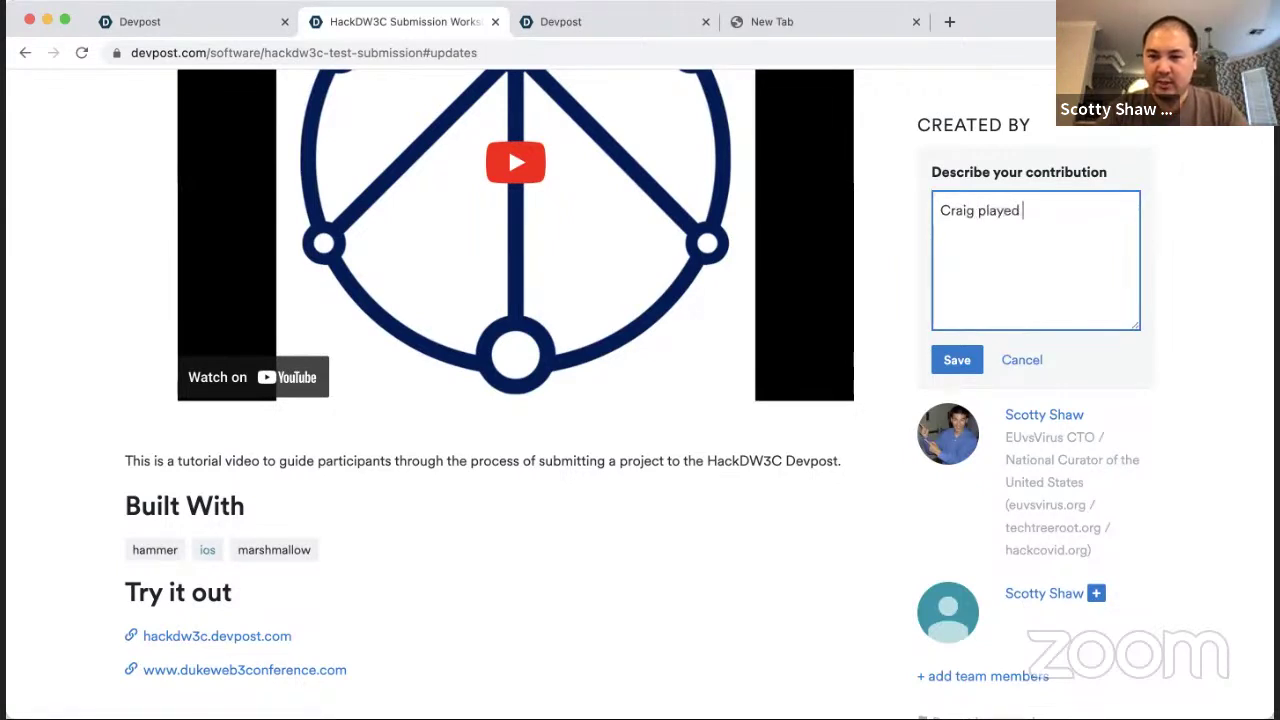
{"action": "type", "text": "the Per"}
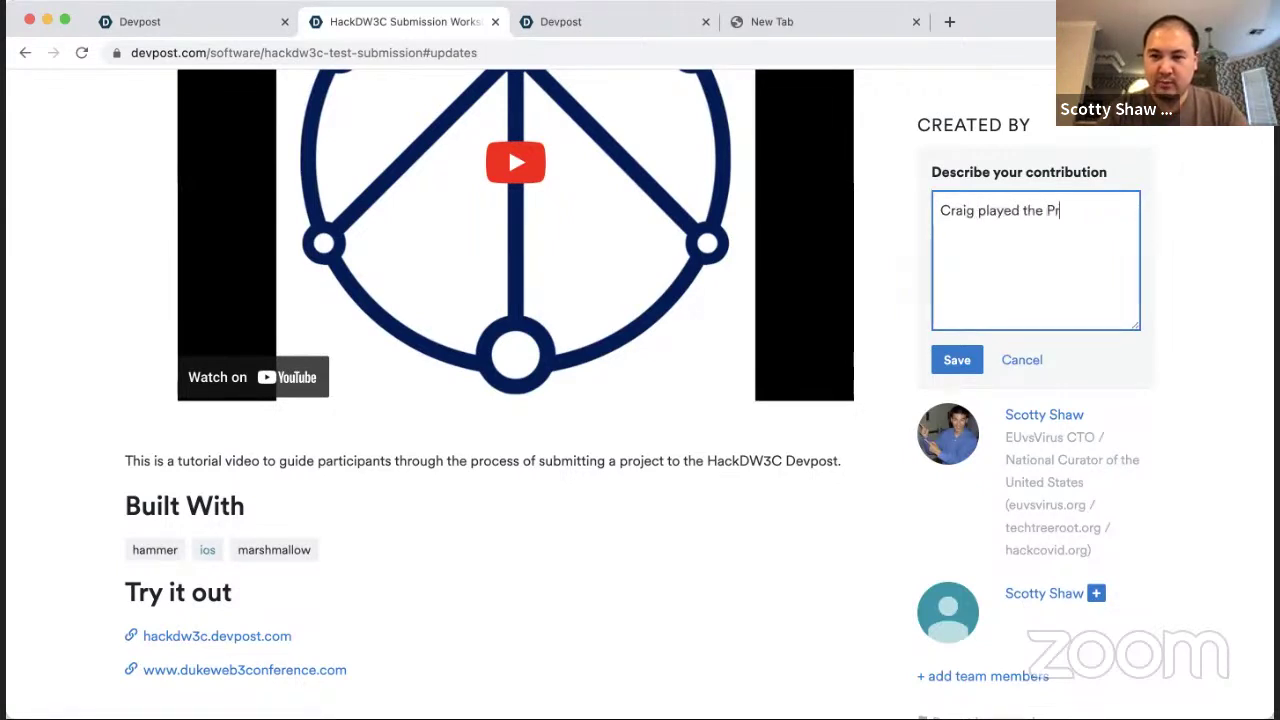
{"action": "type", "text": "uvian pan "}
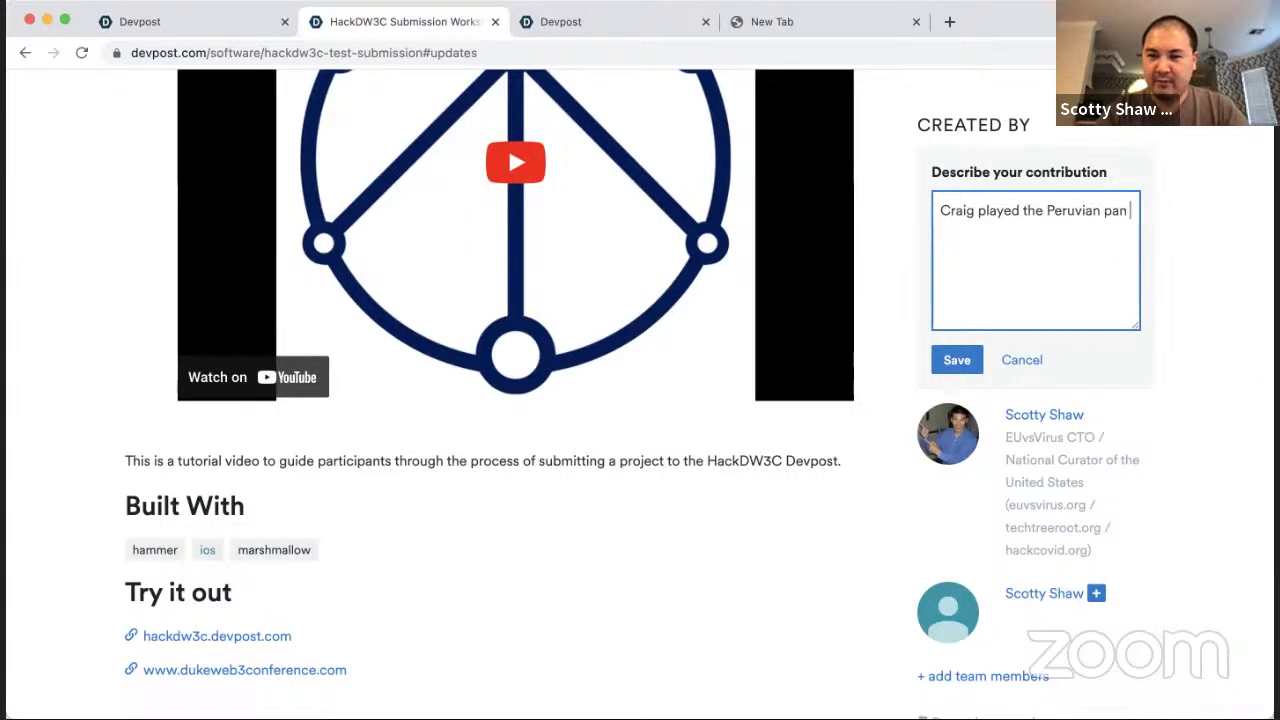
{"action": "type", "text": "flute."}
{"action": "left_click", "coordinate": [955, 358]}
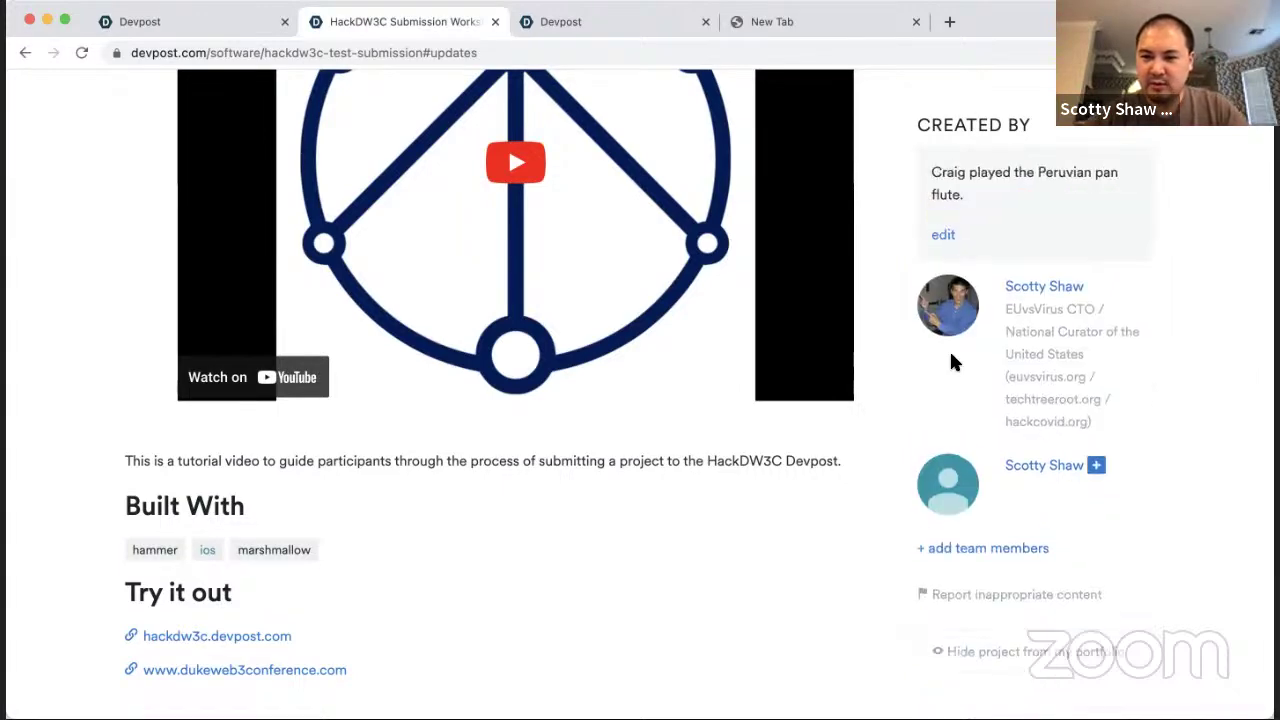
Step: Edit the contribution so it reads 'I played the Peruvian pan flute.'
{"action": "scroll", "coordinate": [887, 485], "scroll_direction": "down", "scroll_amount": 2}
{"action": "scroll", "coordinate": [887, 485], "scroll_direction": "up", "scroll_amount": 4}
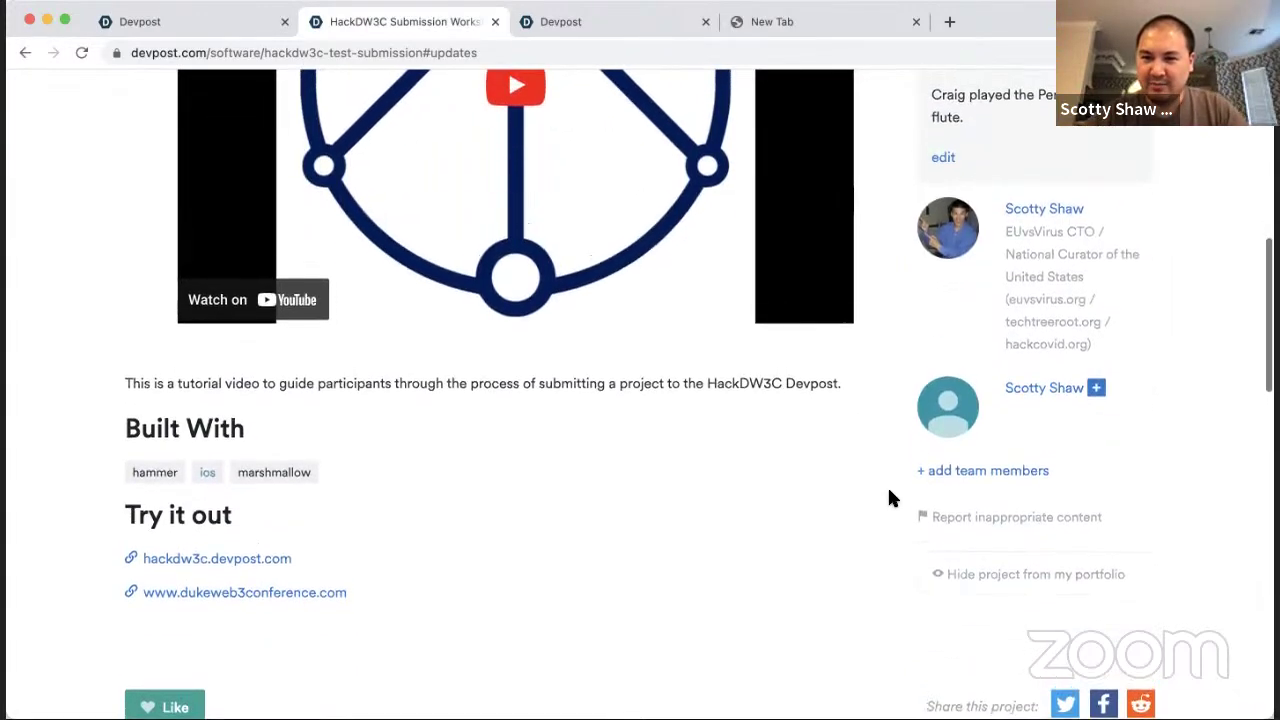
{"action": "left_click", "coordinate": [943, 357]}
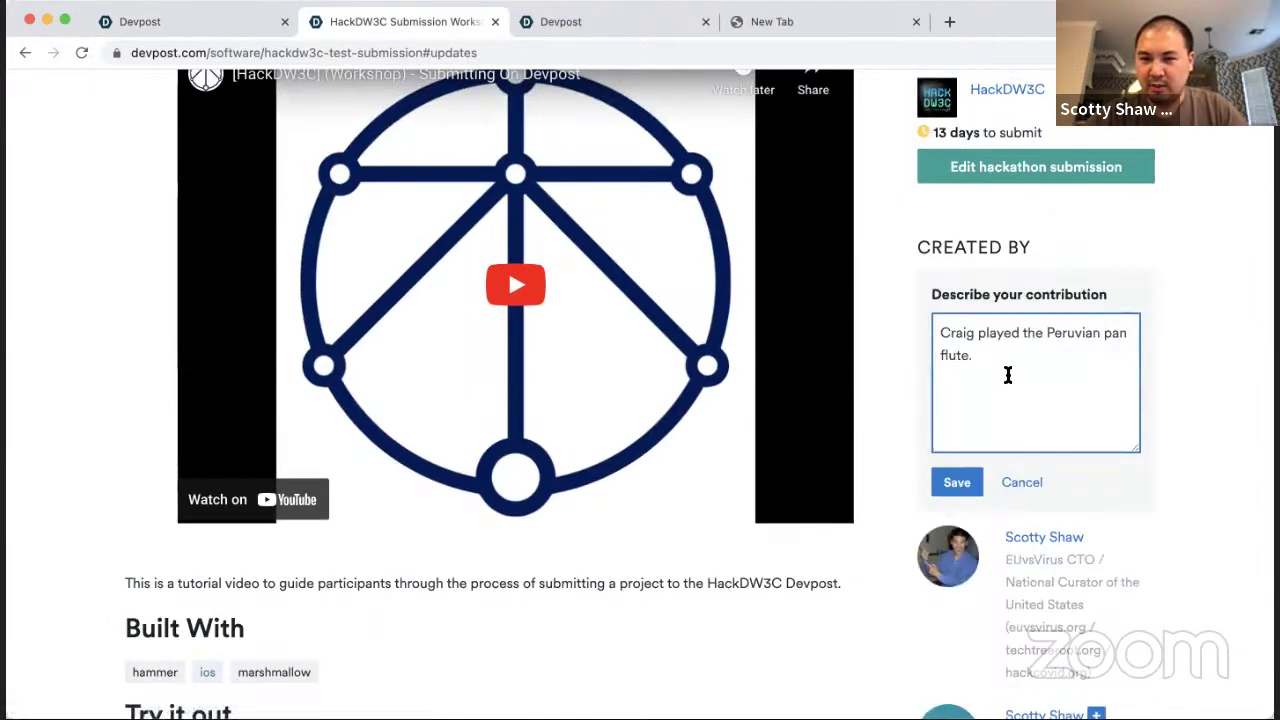
{"action": "left_click_drag", "start_coordinate": [1008, 375], "coordinate": [966, 277]}
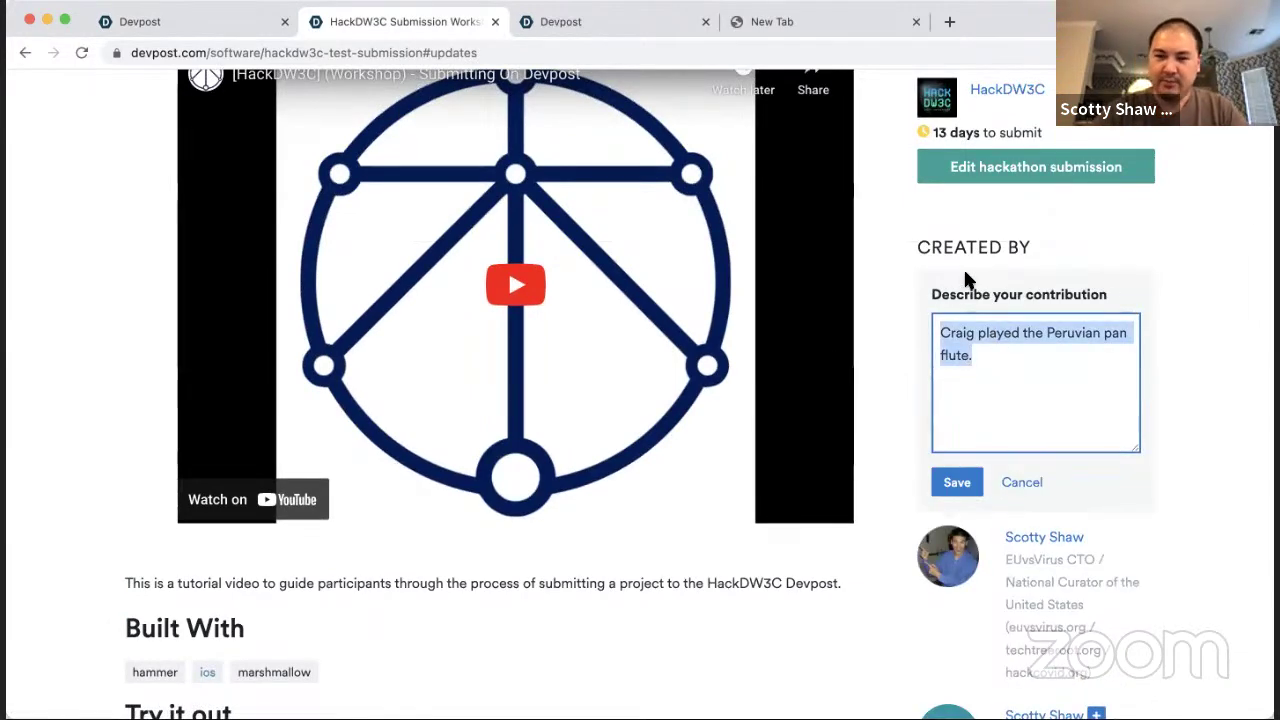
{"action": "double_click", "coordinate": [955, 333]}
{"action": "type", "text": "I"}
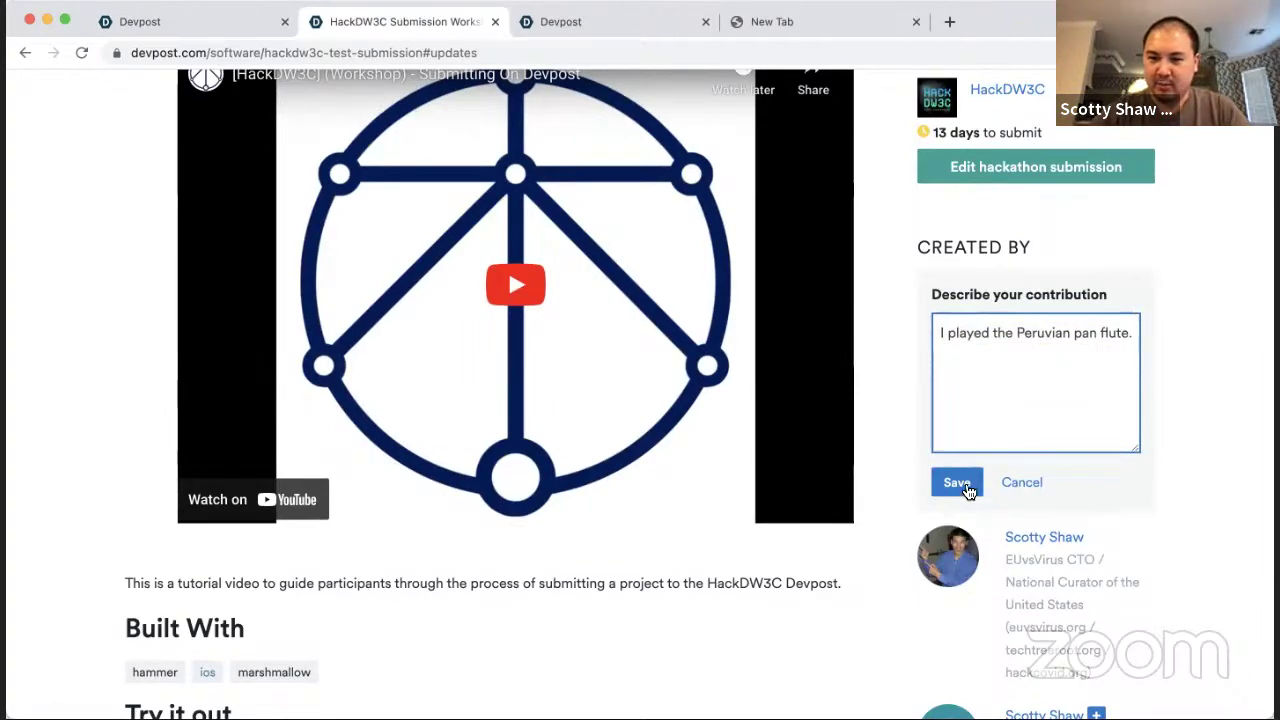
{"action": "left_click", "coordinate": [957, 482]}
{"action": "scroll", "coordinate": [900, 335], "scroll_direction": "down", "scroll_amount": 10}
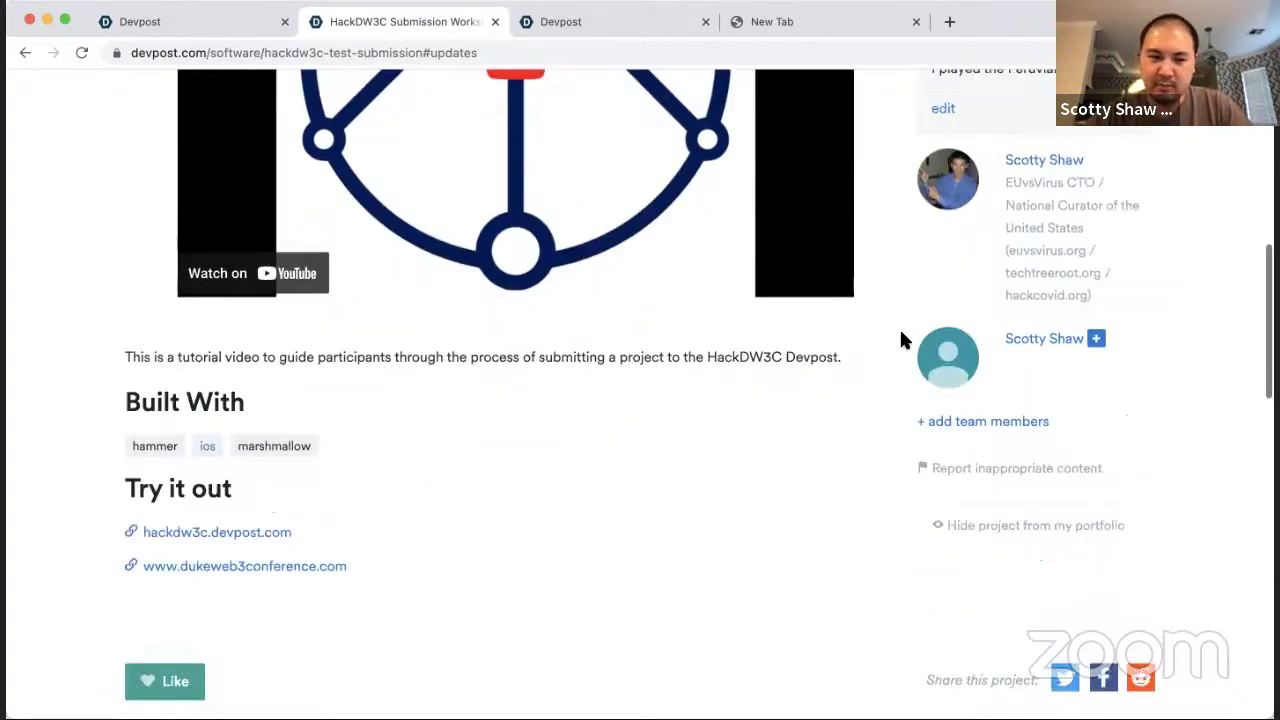
{"action": "scroll", "coordinate": [530, 332], "scroll_direction": "down", "scroll_amount": 3}
{"action": "left_click", "coordinate": [523, 349]}
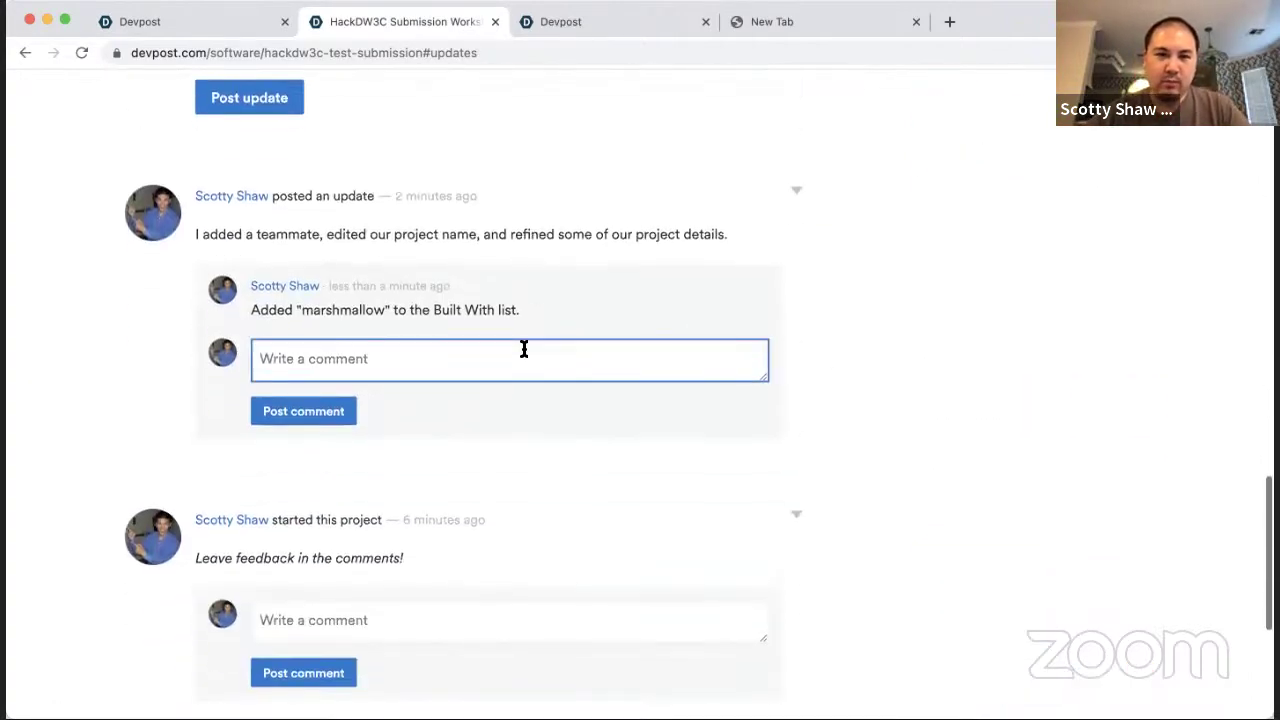
Step: Confirm the submission on the Submit project tab, then like the project so it shows 1 like
{"action": "scroll", "coordinate": [523, 349], "scroll_direction": "up", "scroll_amount": 15}
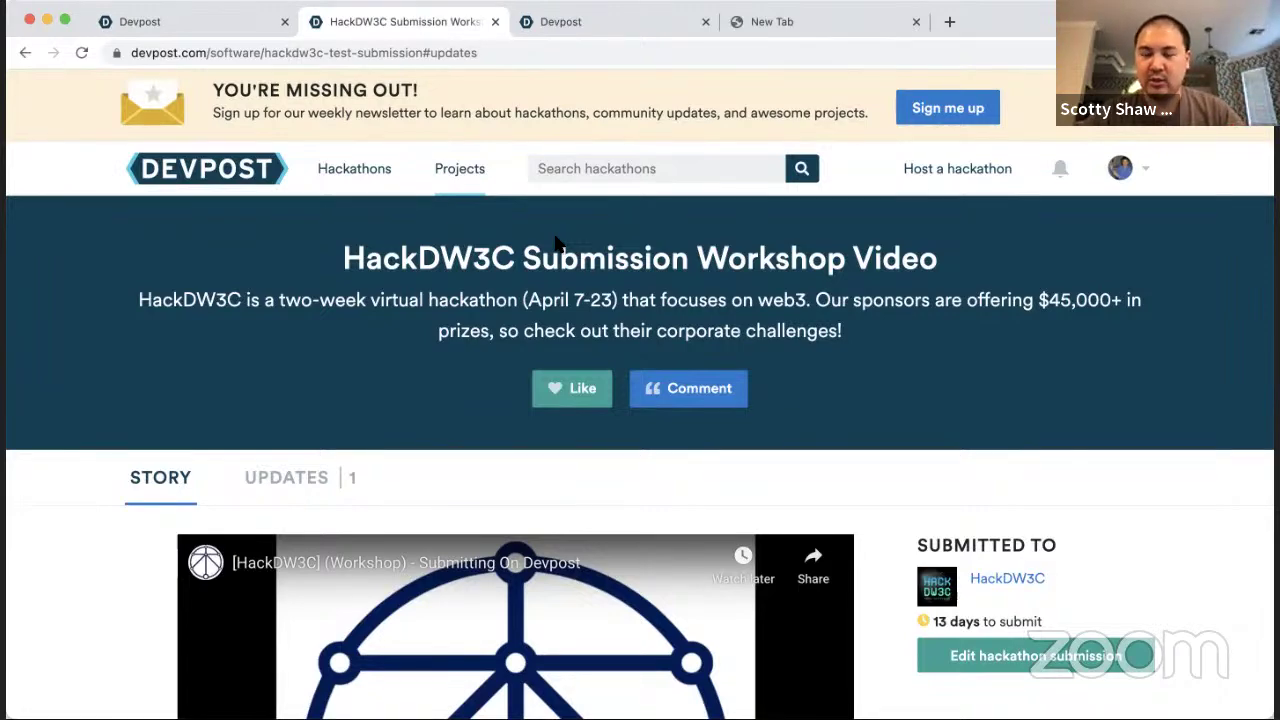
{"action": "scroll", "coordinate": [557, 243], "scroll_direction": "down", "scroll_amount": 10}
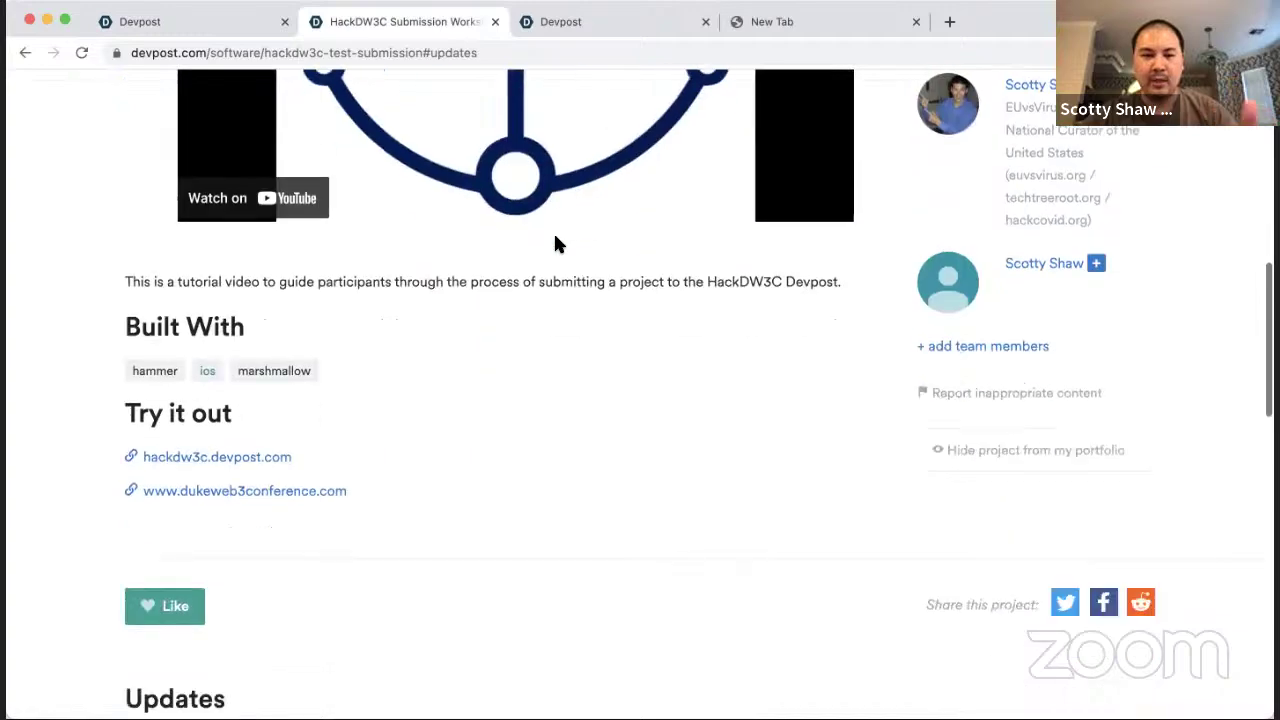
{"action": "left_click", "coordinate": [437, 393]}
{"action": "scroll", "coordinate": [437, 393], "scroll_direction": "up", "scroll_amount": 10}
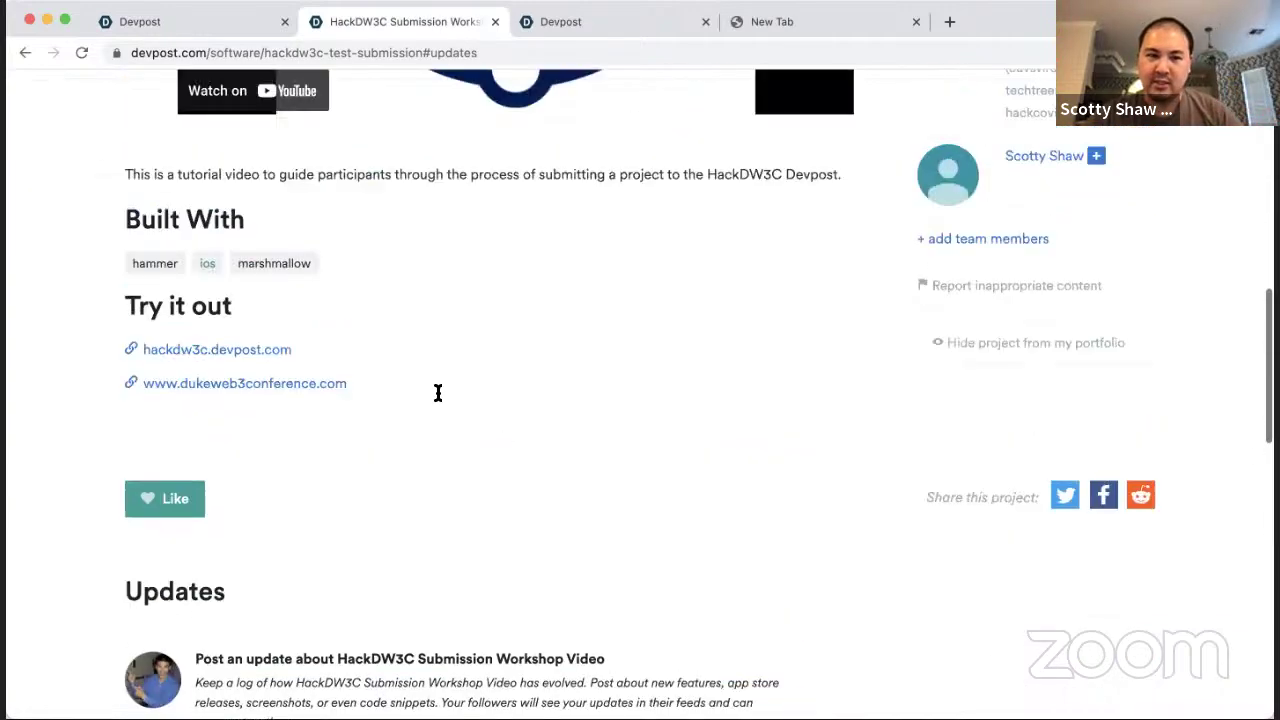
{"action": "scroll", "coordinate": [437, 393], "scroll_direction": "up", "scroll_amount": 2}
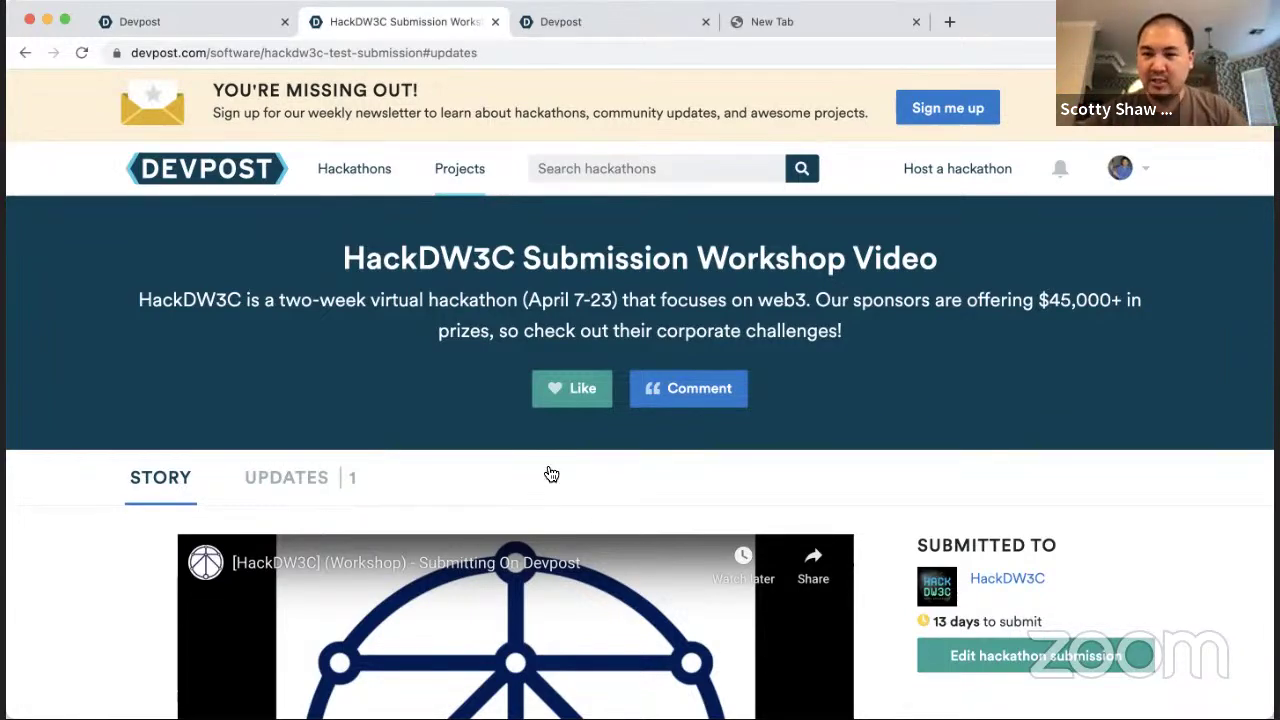
{"action": "key", "text": "super+1"}
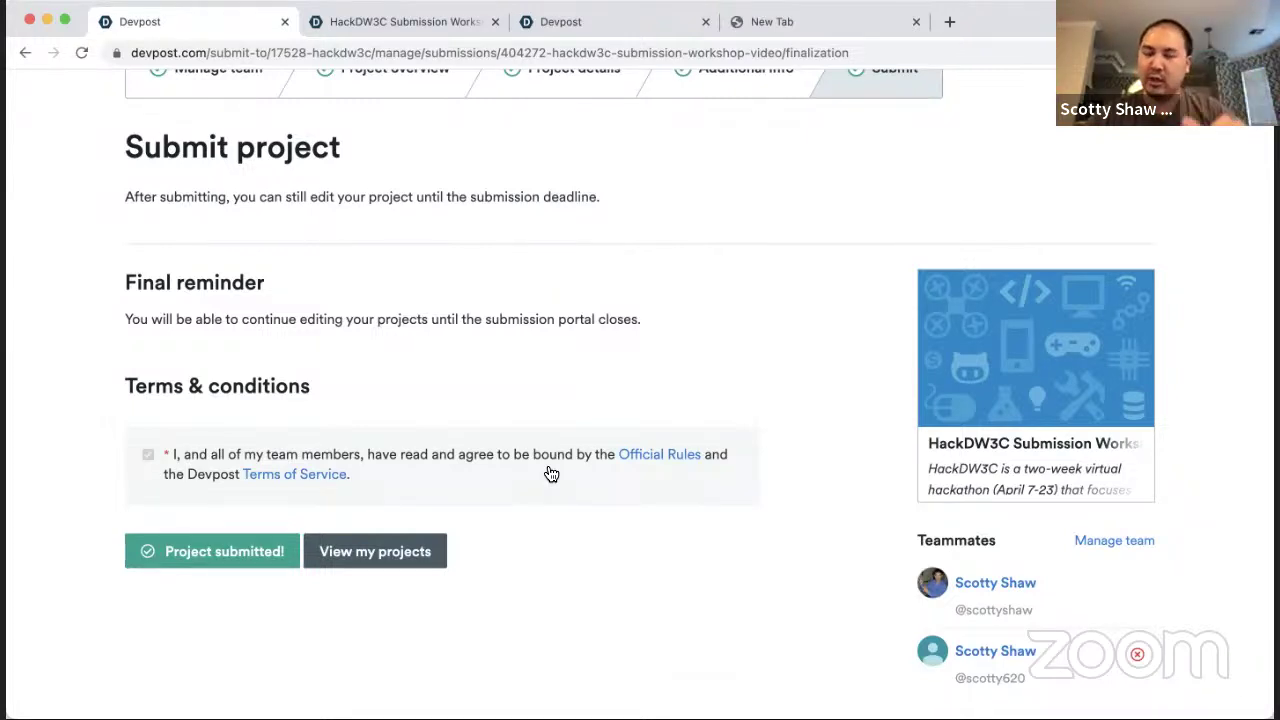
{"action": "key", "text": "ctrl+Tab"}
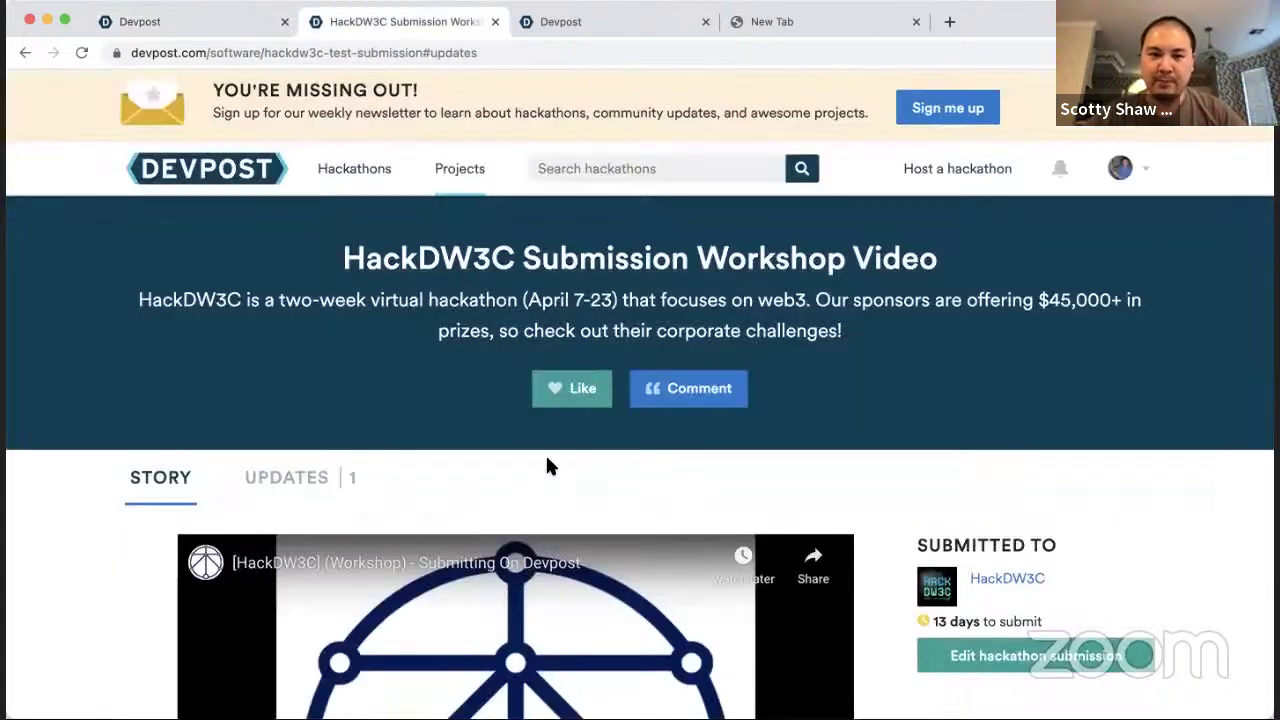
{"action": "left_click", "coordinate": [565, 388]}
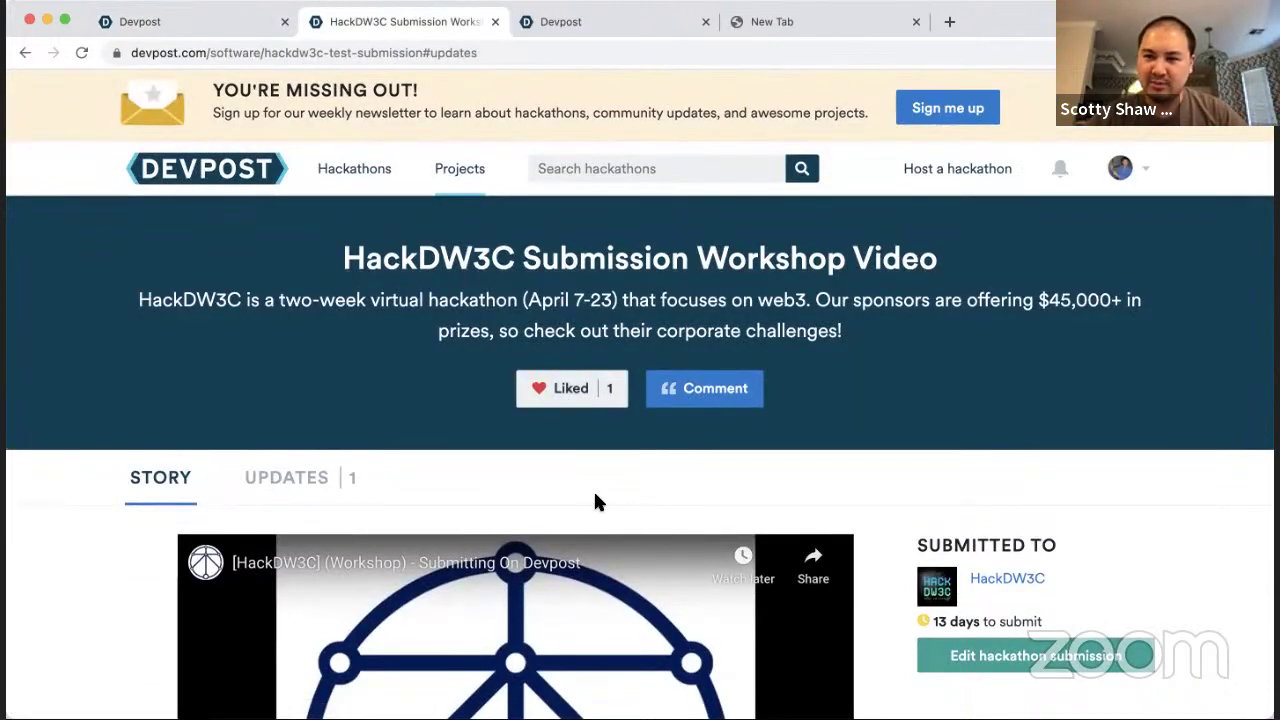